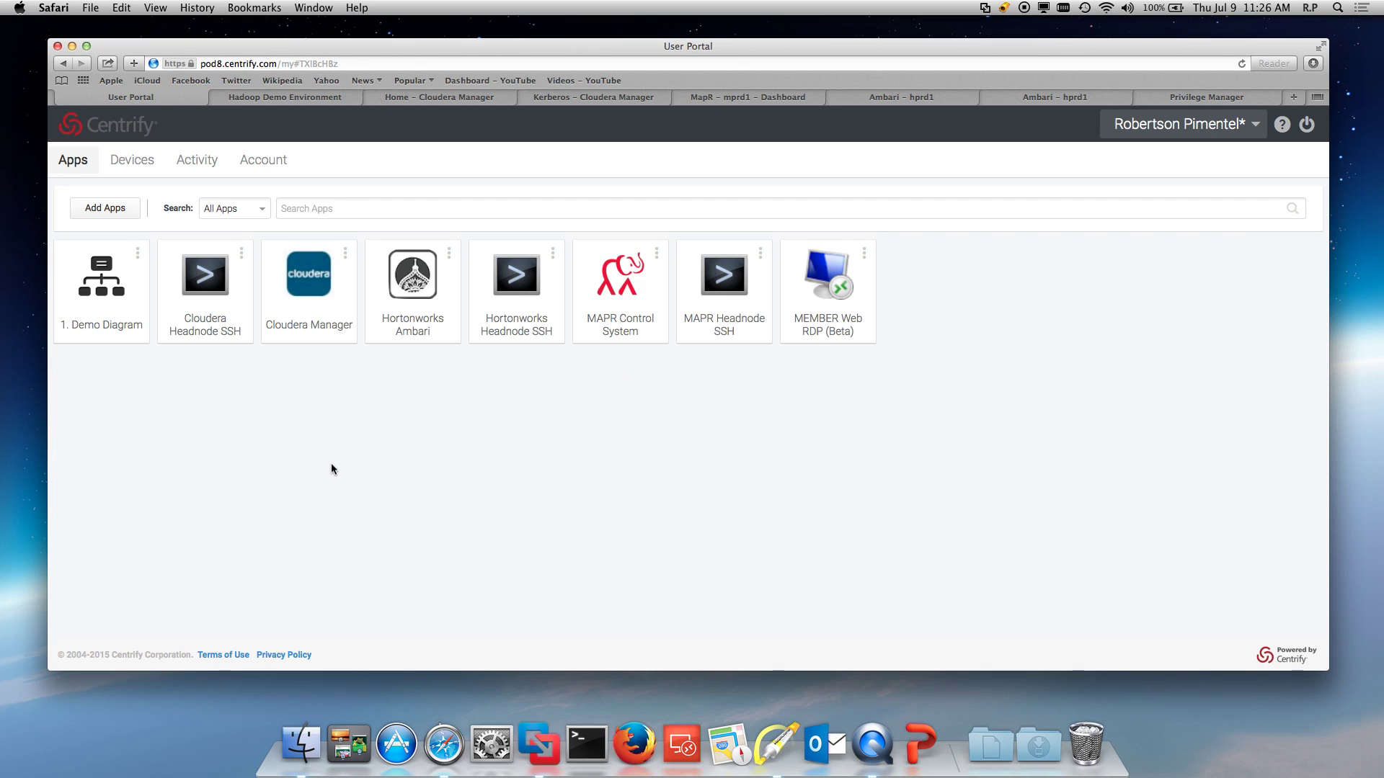
Step: Show the Hadoop demo environment diagram and arrow AD and nodes cprd1n1, hprd1n1, mprd1n1
left_click(245, 97)
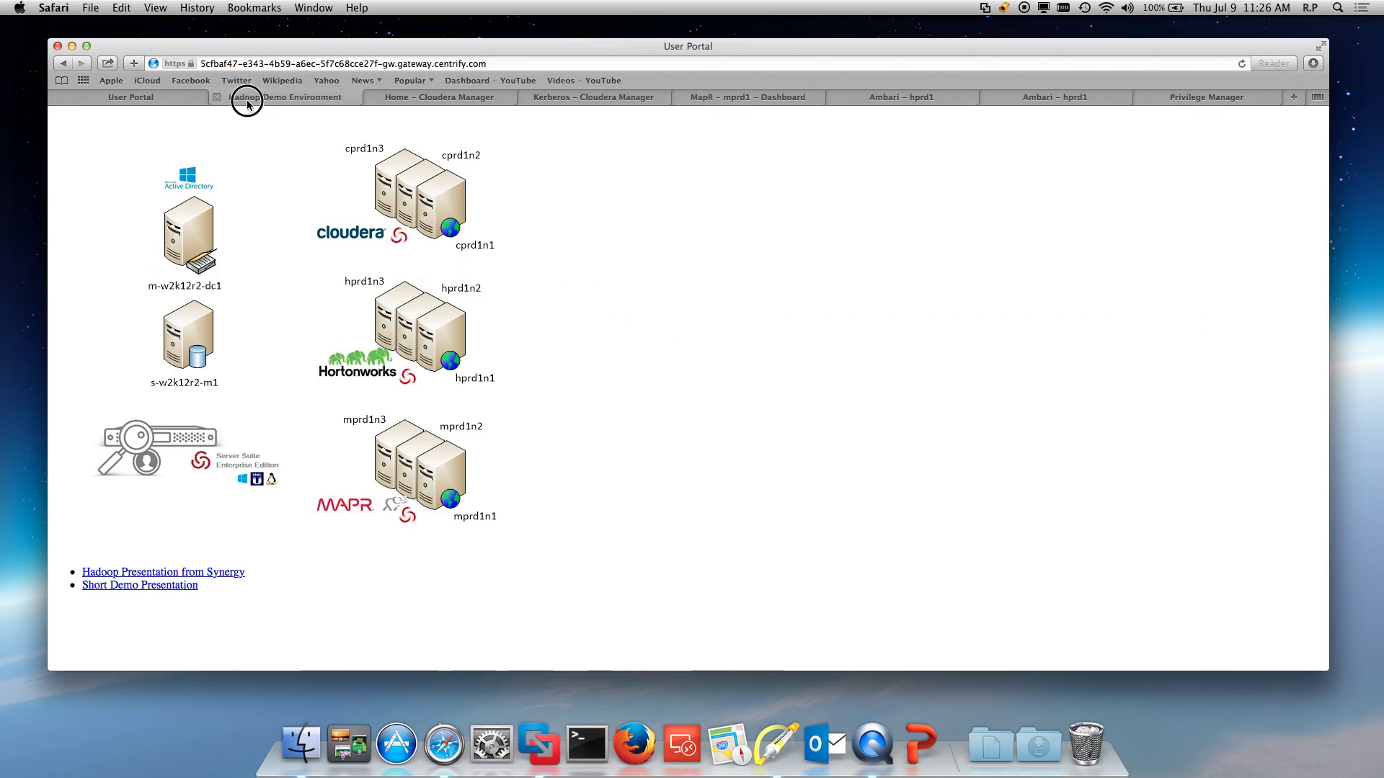
left_click(776, 745)
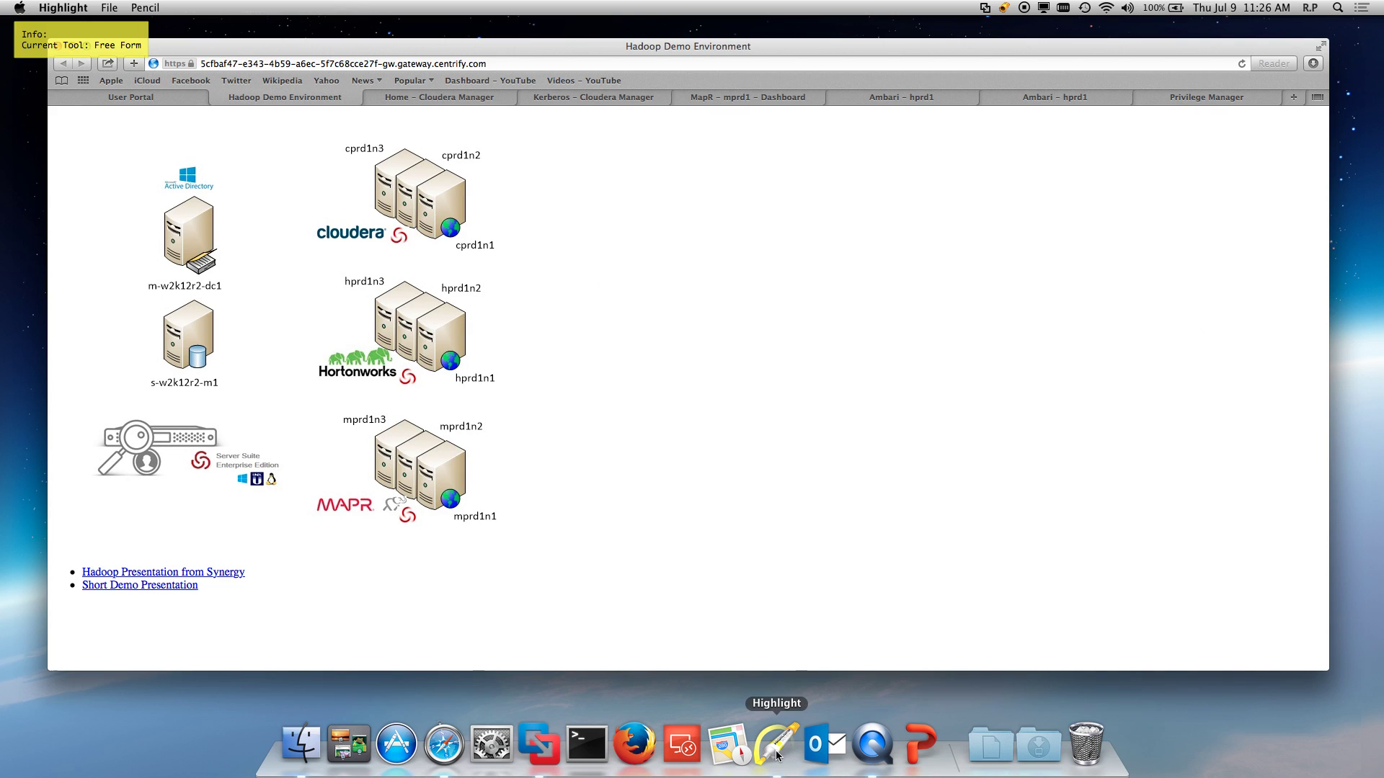
key("a")
left_click_drag(262, 141, 231, 189)
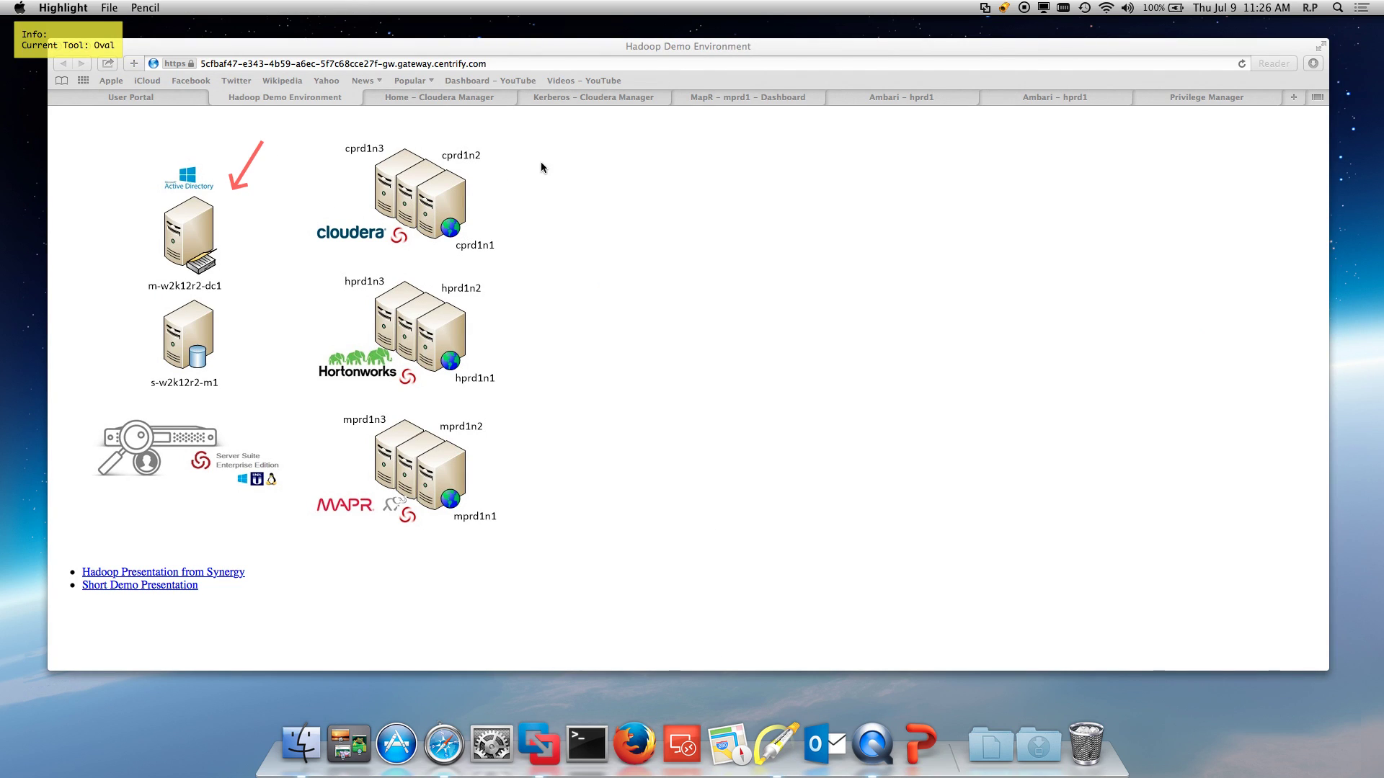
left_click_drag(545, 157, 501, 209)
left_click_drag(580, 308, 514, 344)
left_click_drag(568, 537, 504, 488)
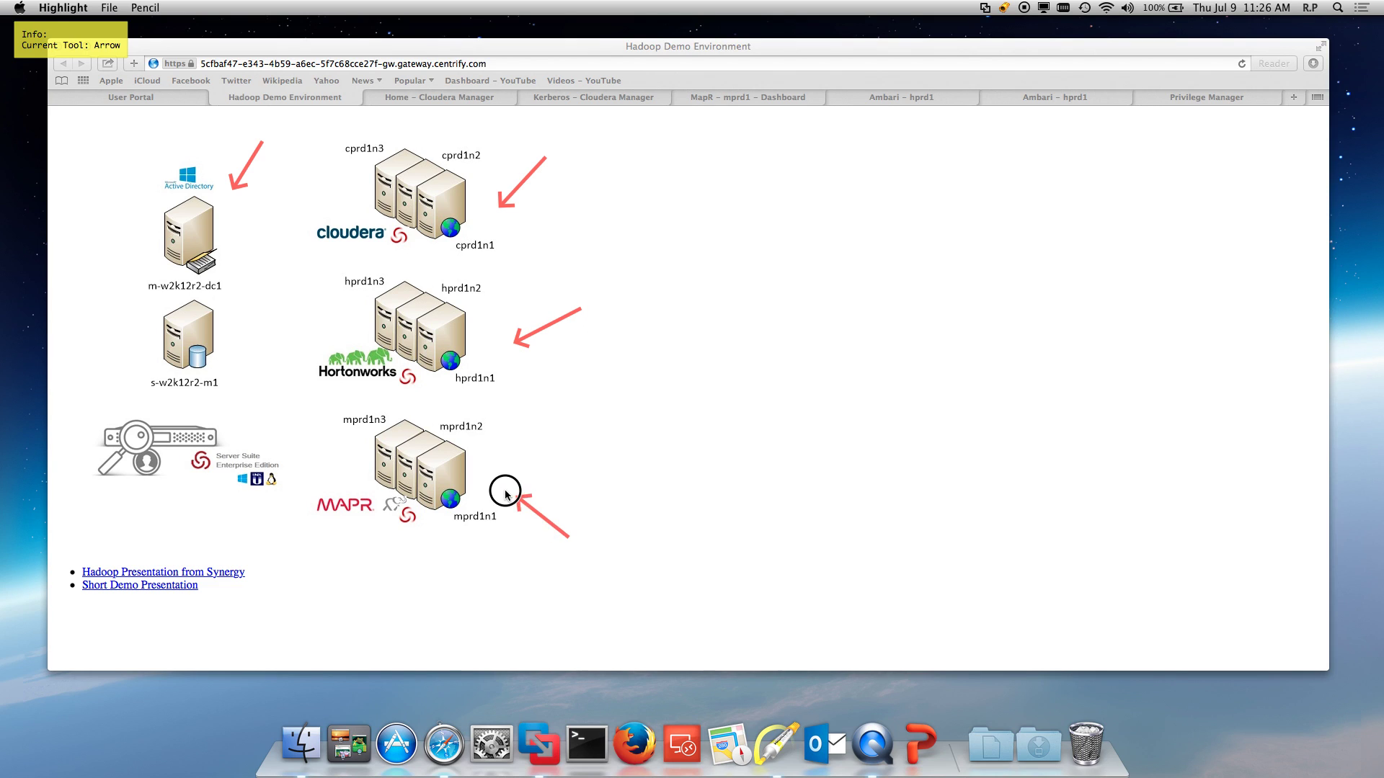
Step: Clear the annotations and bring up Cloudera Manager's home page for cluster cprd1
key("f")
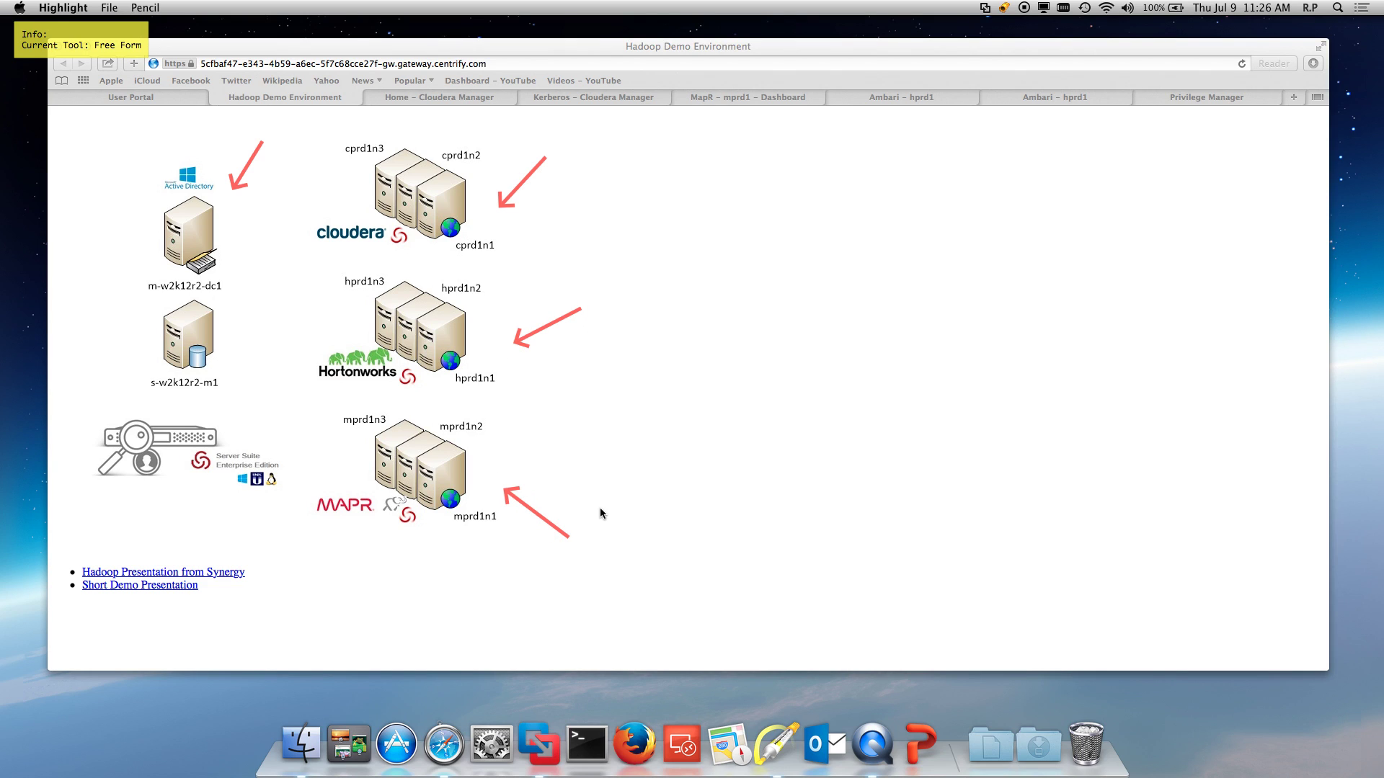
key("Escape")
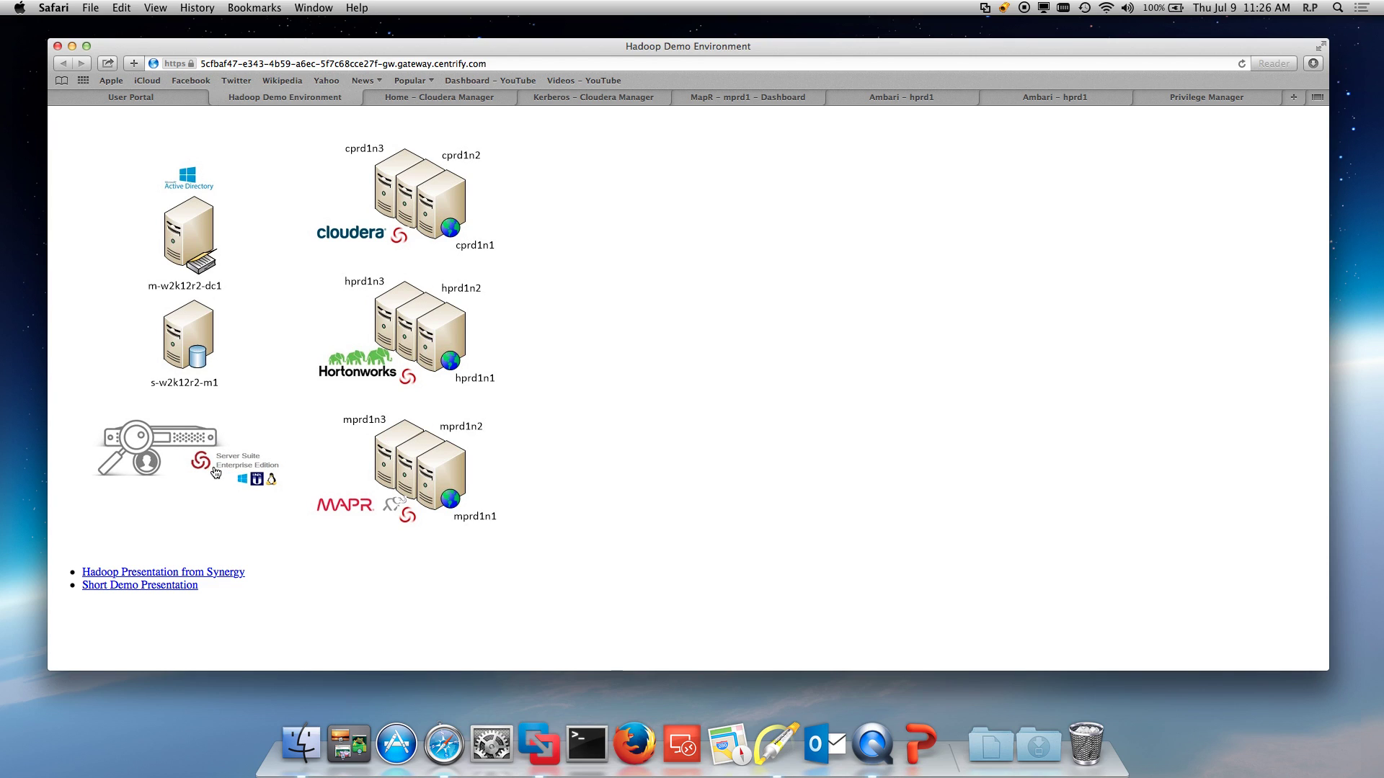
left_click(452, 95)
Step: Show cprd1's Kerberos status page and point an arrow at the Kerberos-enabled message
left_click(867, 581)
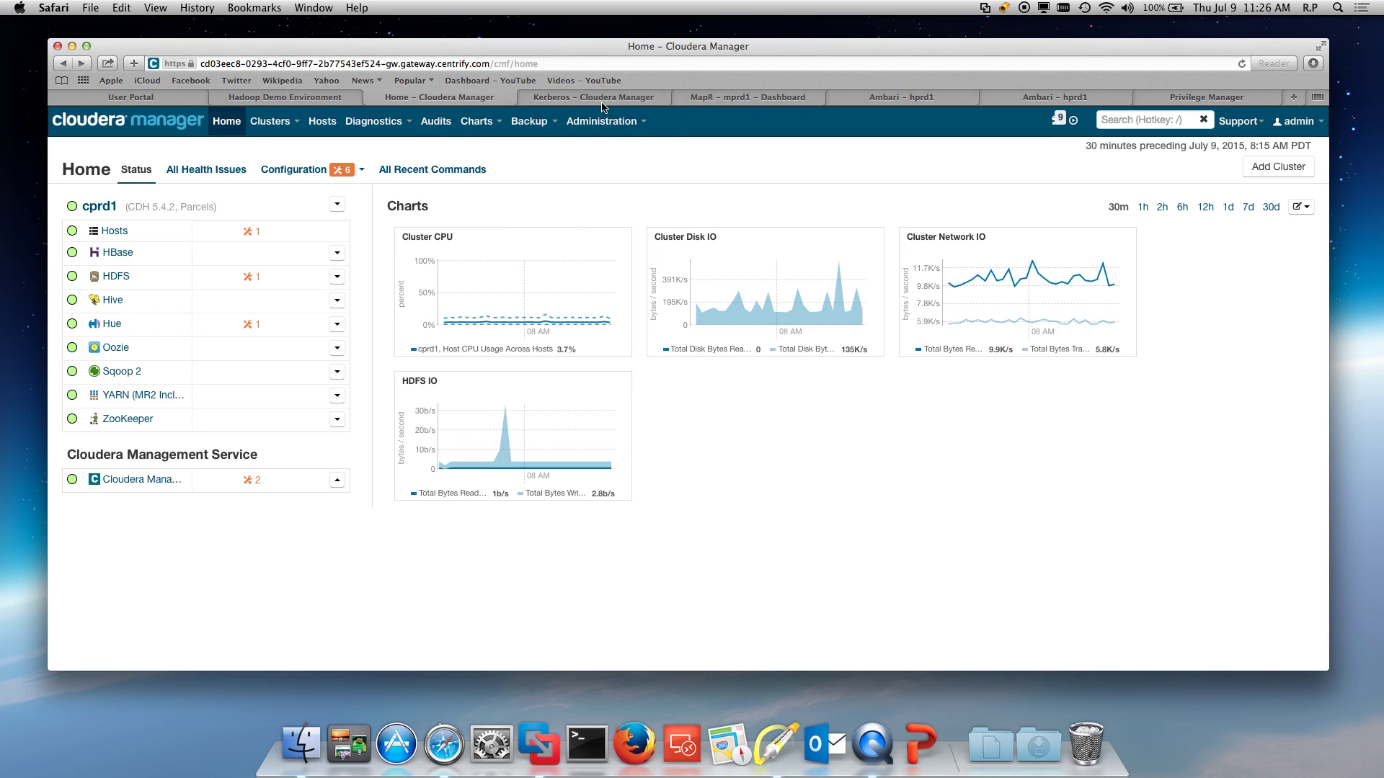
left_click(564, 98)
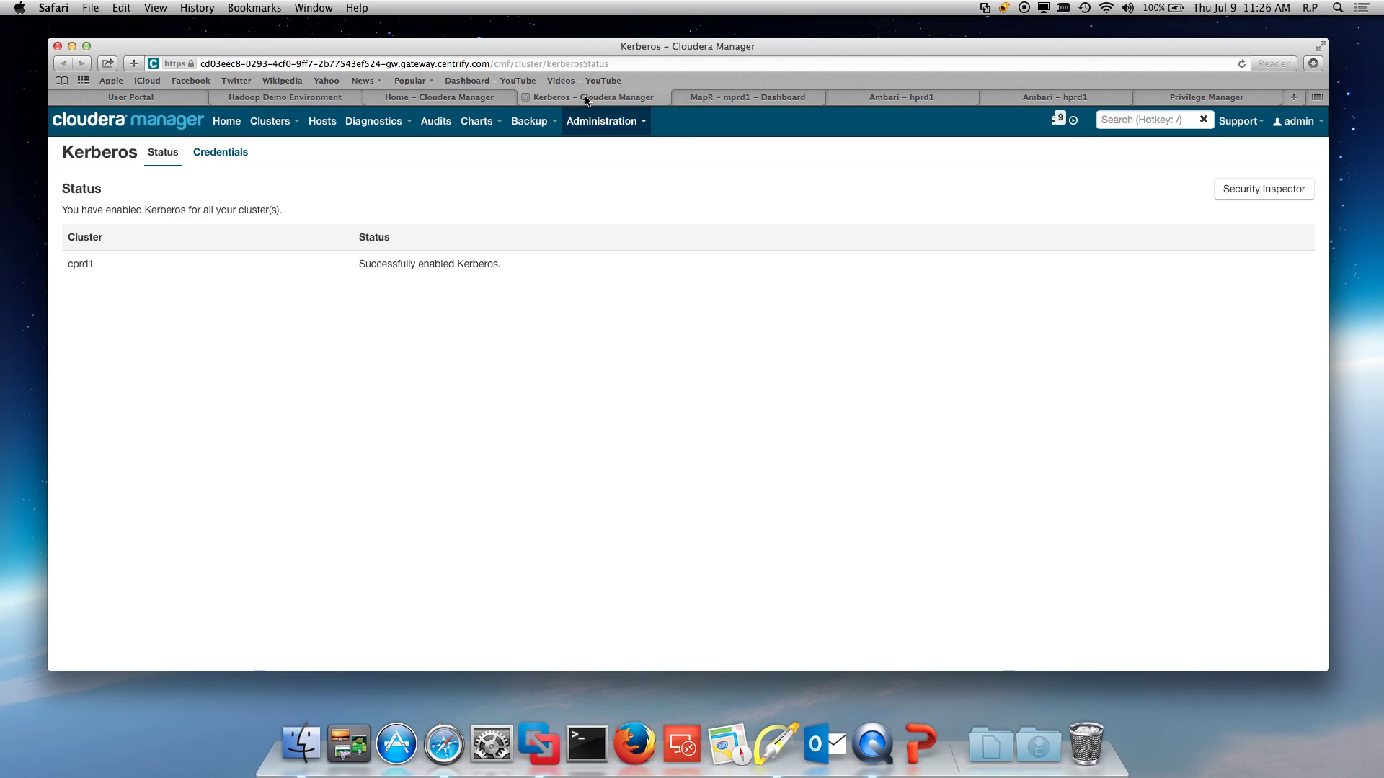
left_click(776, 742)
left_click_drag(292, 228, 282, 230)
Step: Clear the annotation and switch to the MapR dashboard for cluster mprd1
key("f")
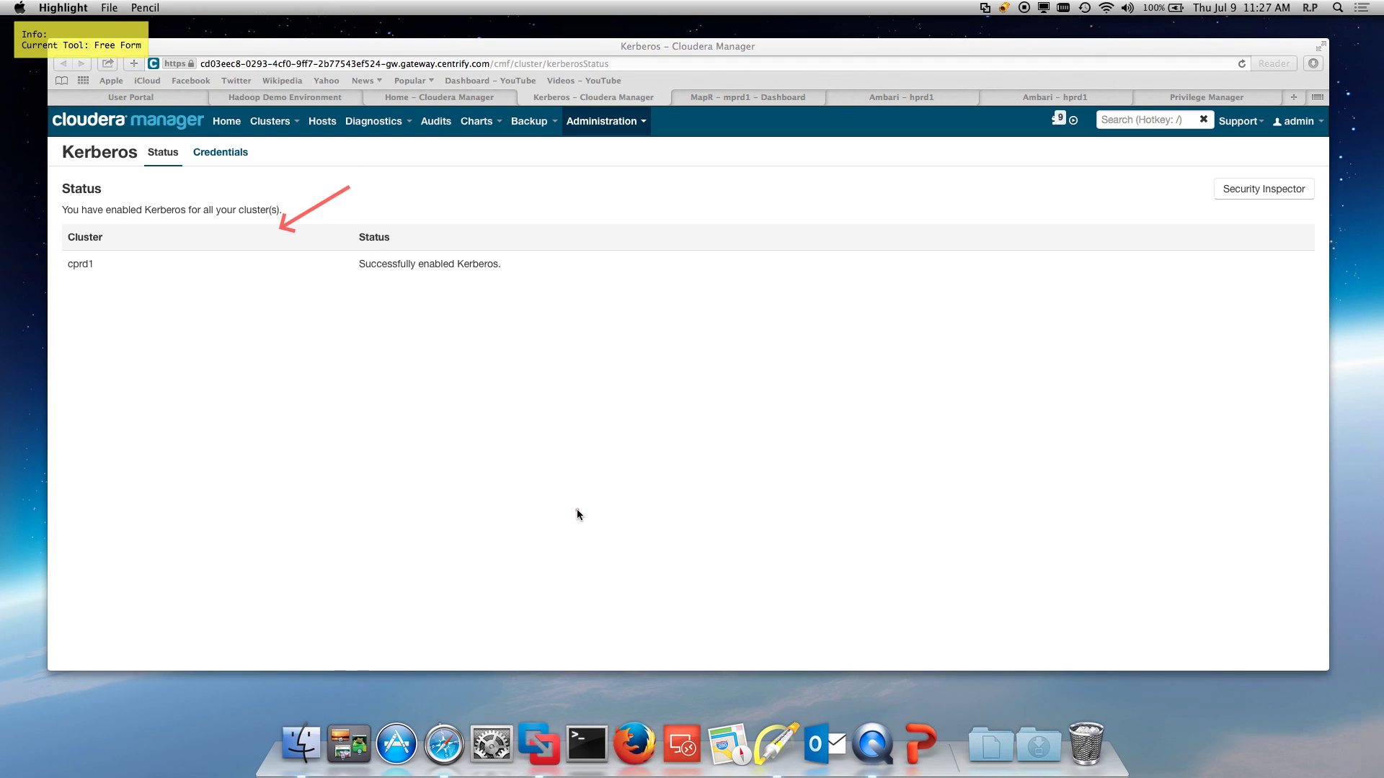
key("Escape")
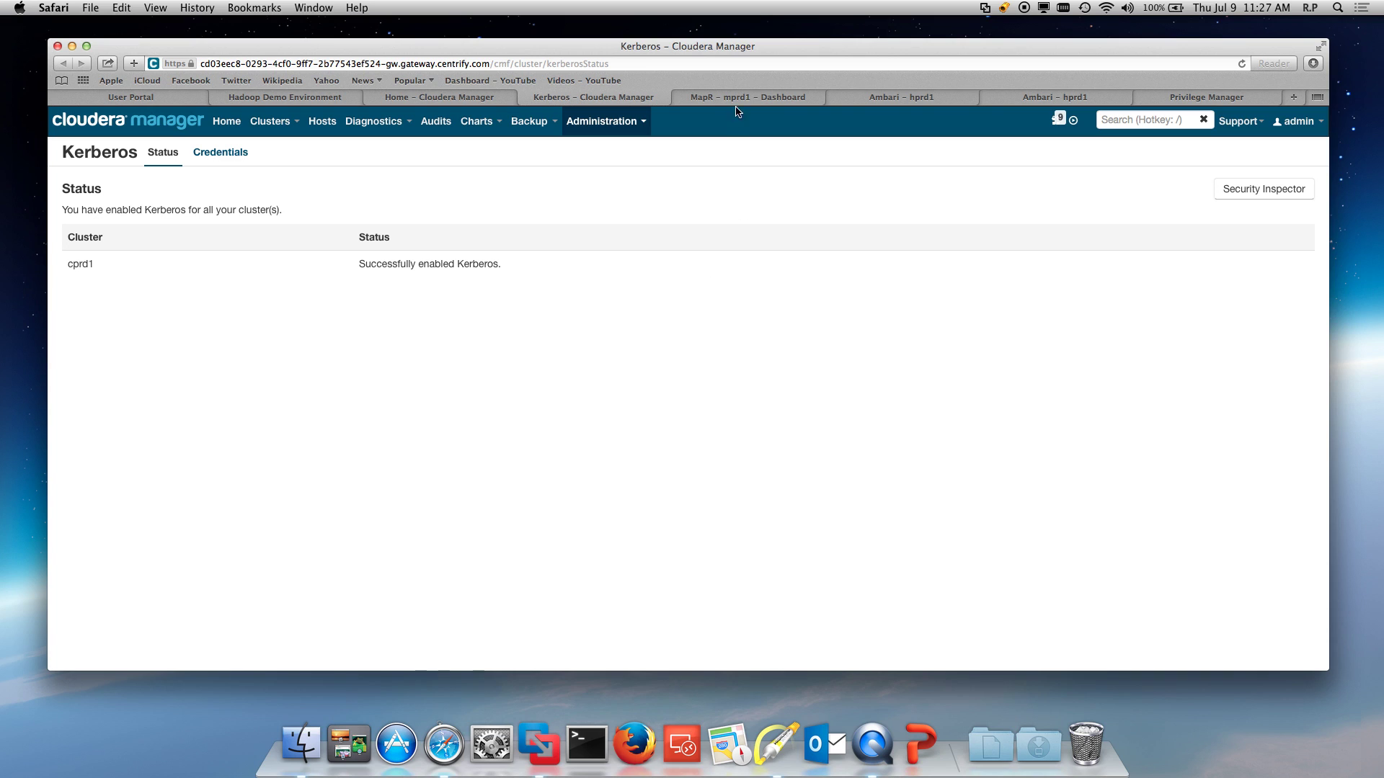
left_click(738, 100)
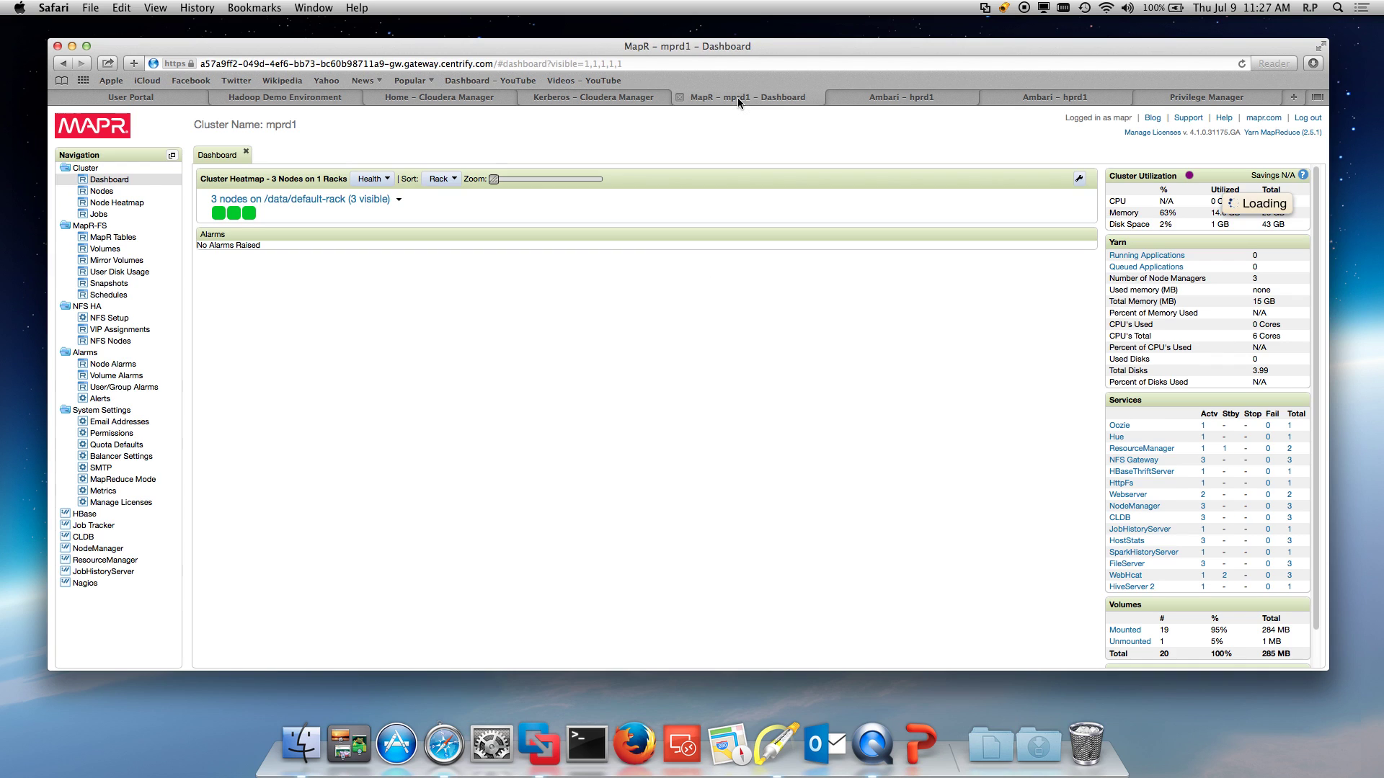
Step: Check Ambari's Kerberos security status for hprd1, then return to the MapR dashboard tab
left_click(909, 101)
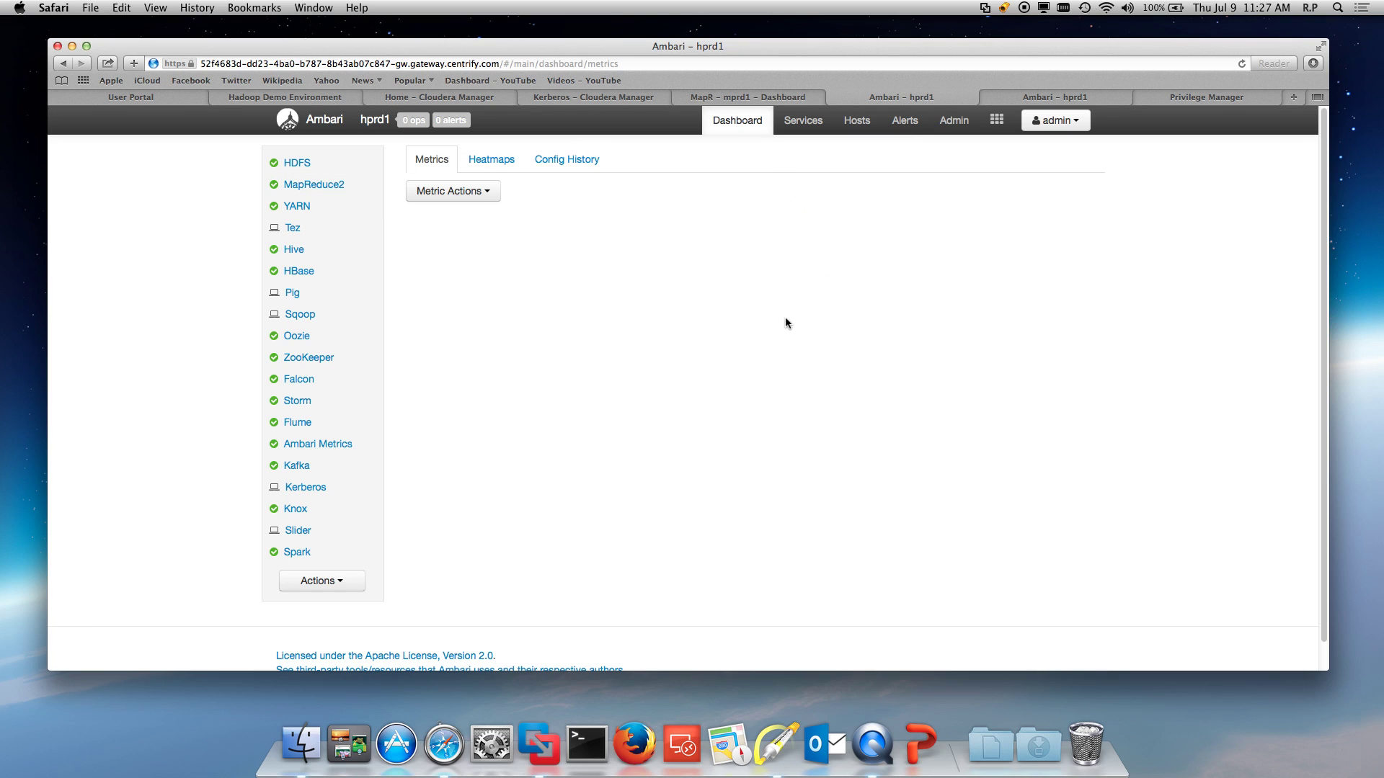
left_click(1020, 98)
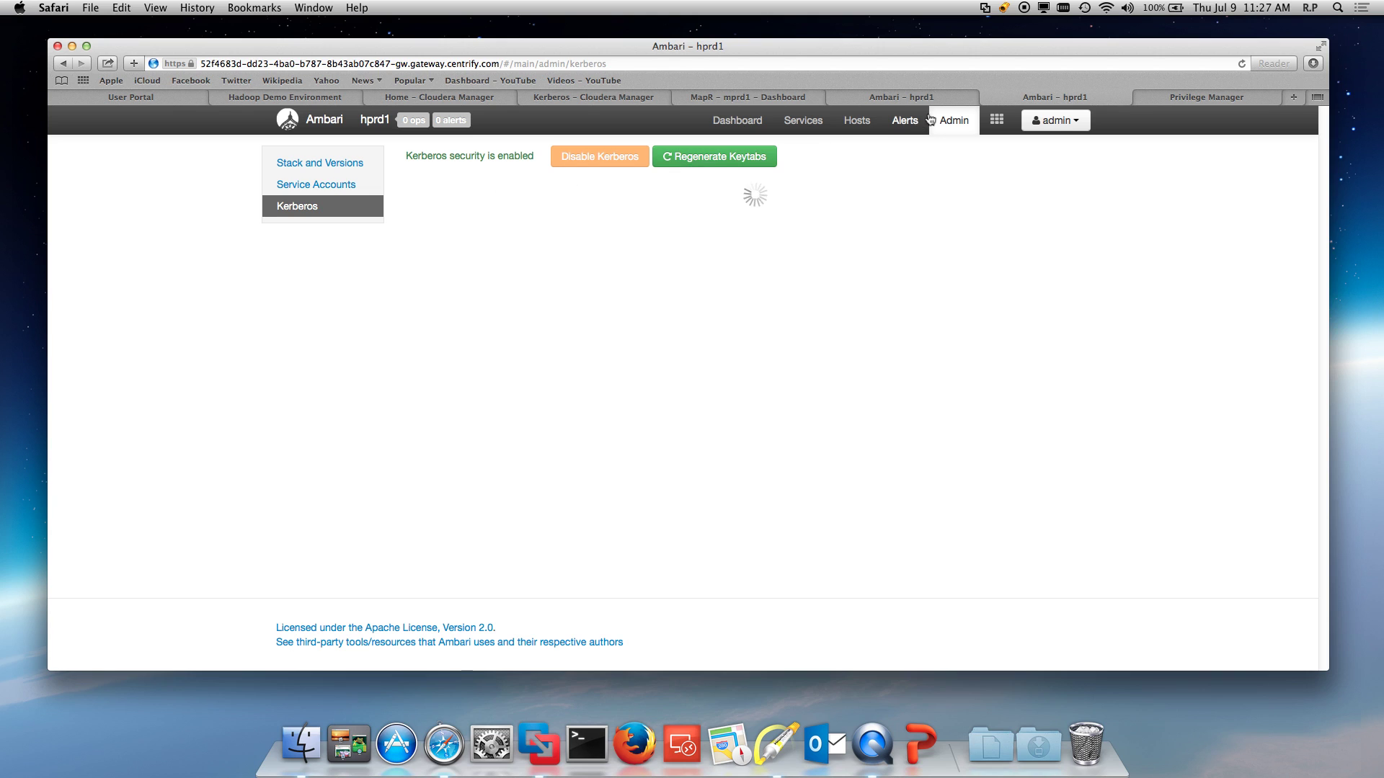
left_click(711, 101)
Step: Launch the MAPR Headnode SSH app and log in to mprd1n1 with the AD user name and password
left_click(124, 96)
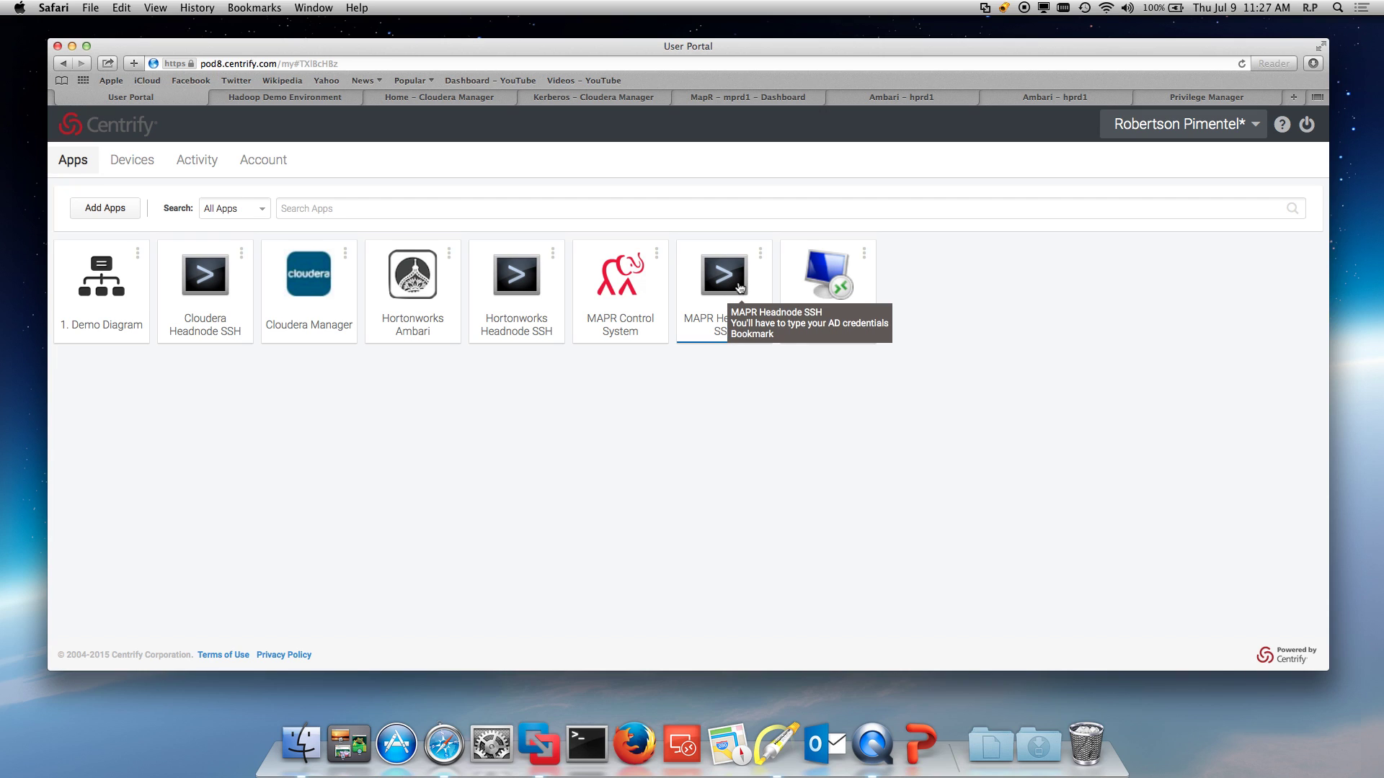
left_click(739, 288)
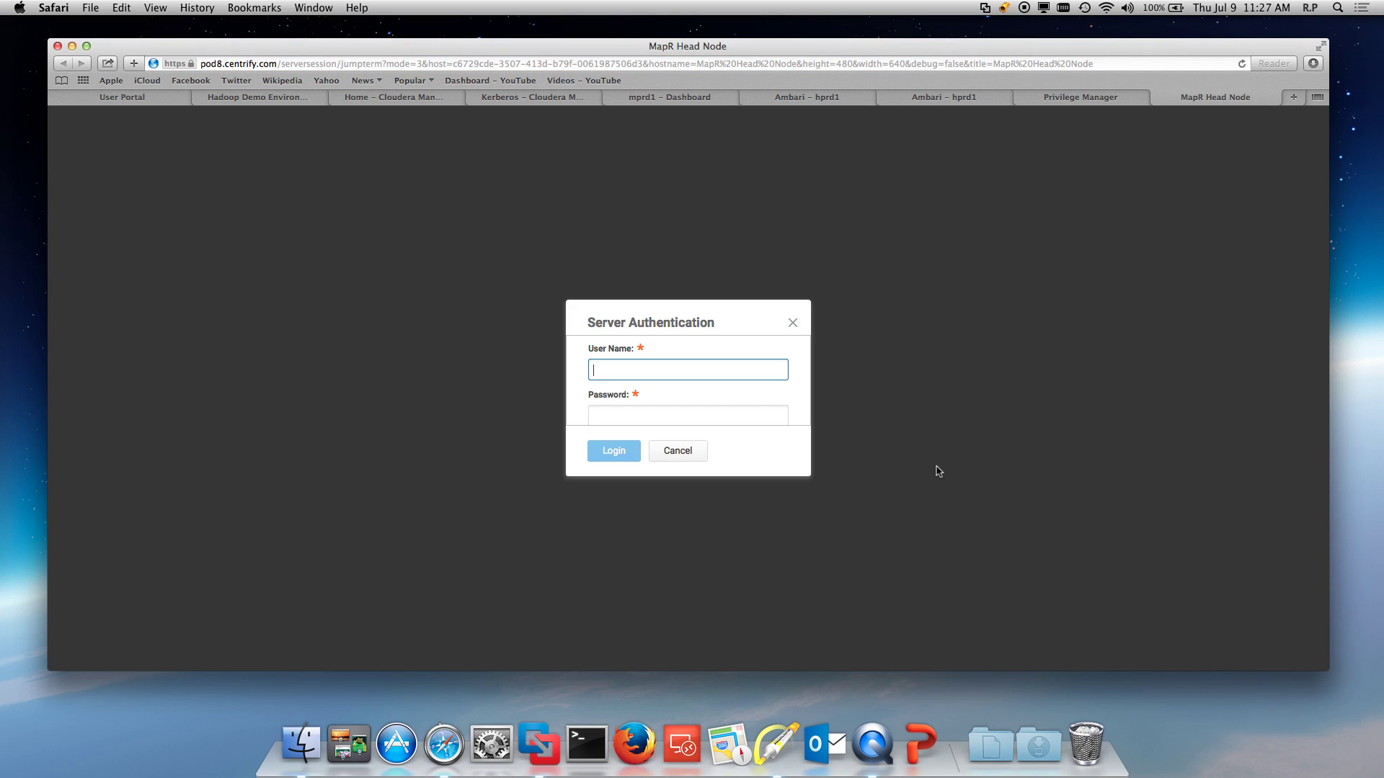
key("Tab")
type("••")
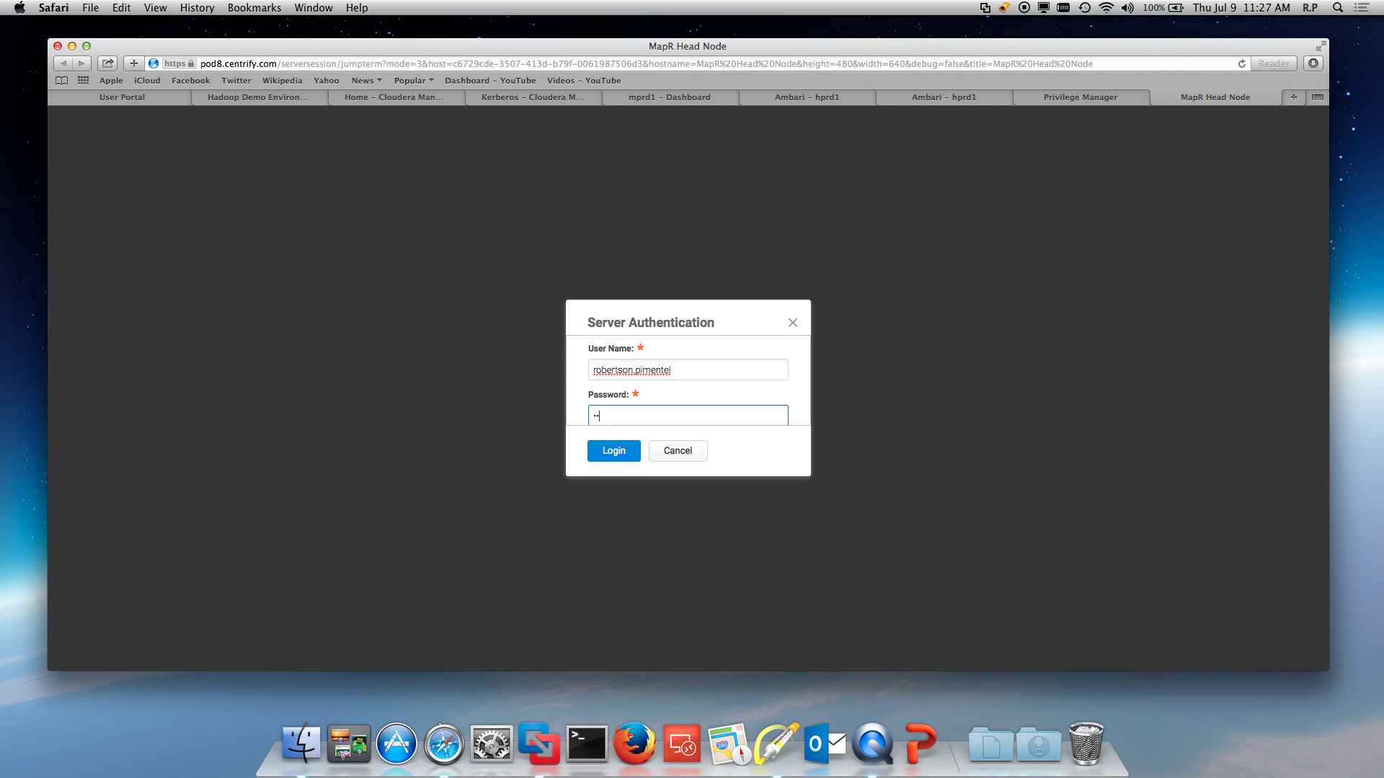
key("Return")
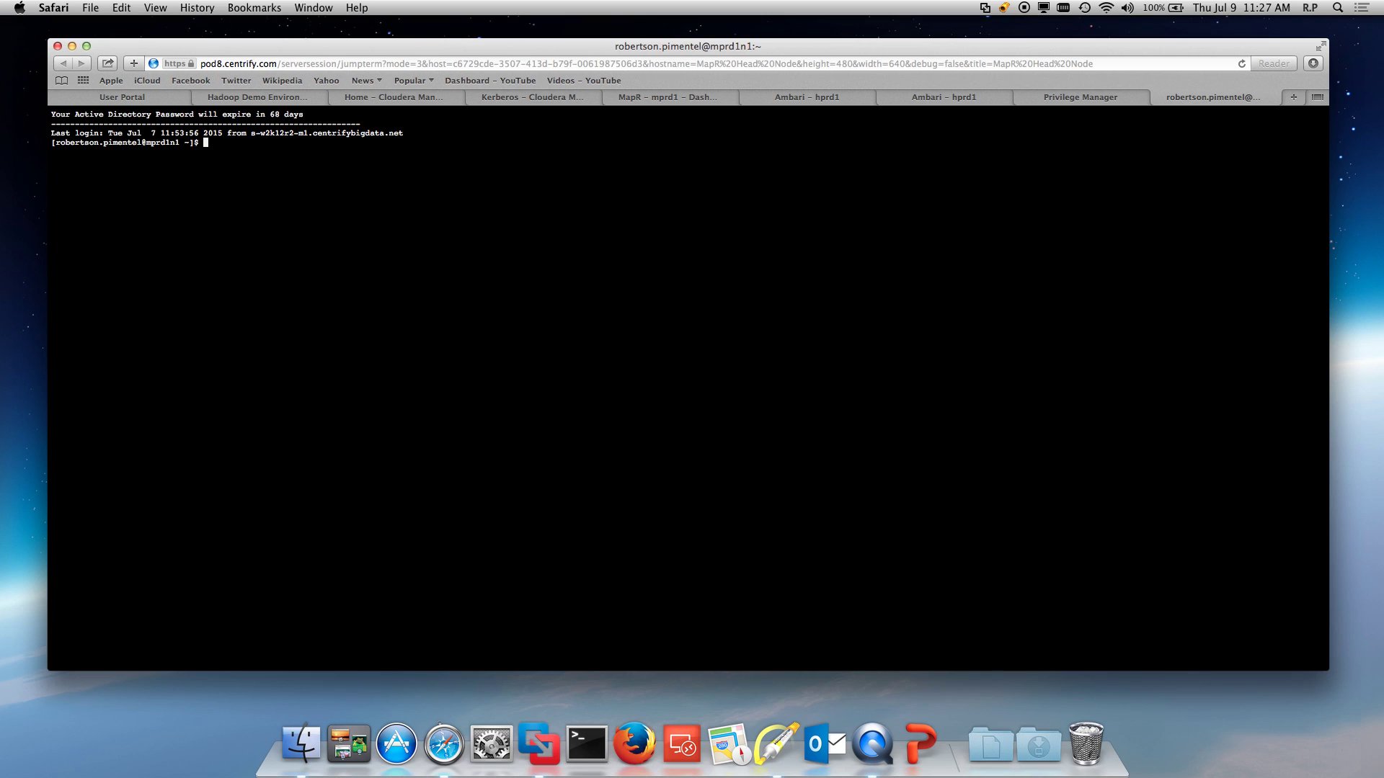
Step: Run klist and maprlogin kerberos on mprd1n1, then bring up the Privilege Manager dashboard
type("klist")
key("Return")
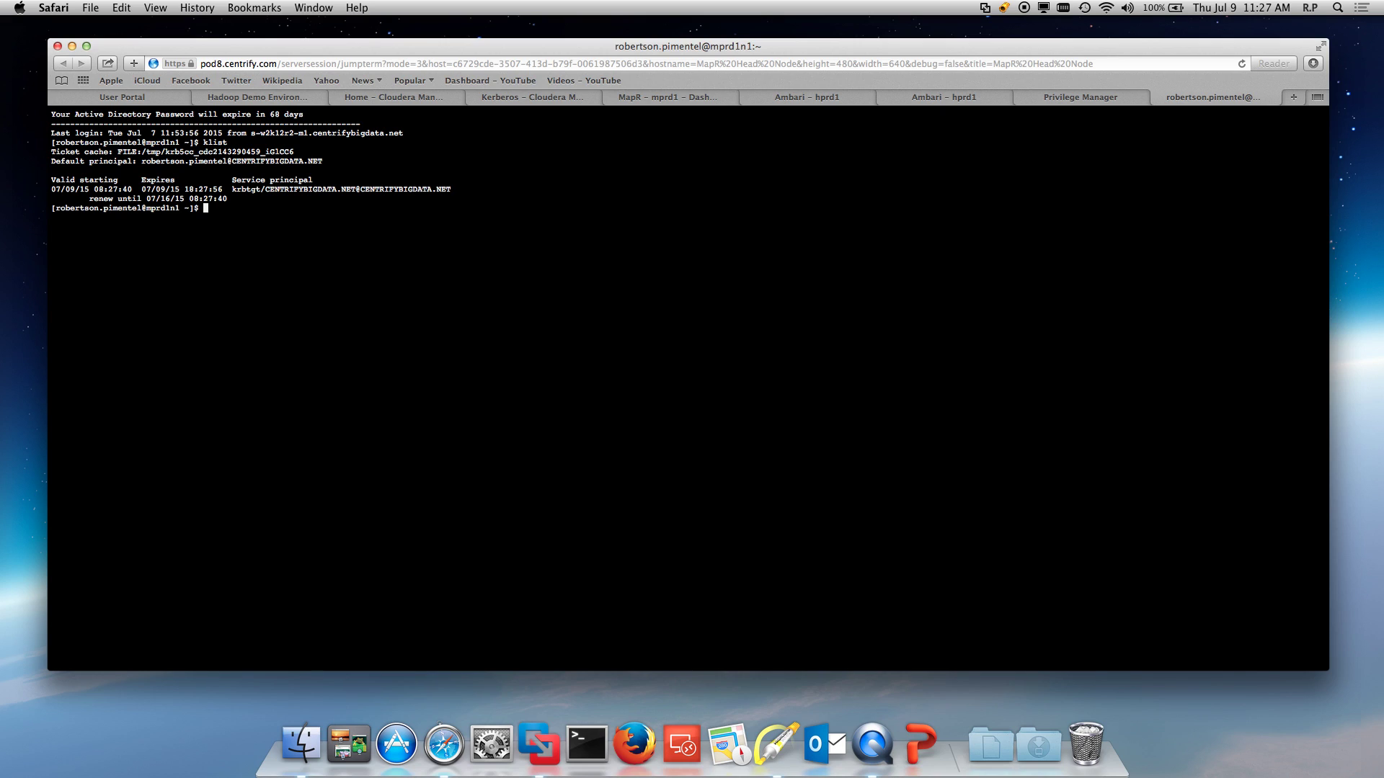
type("k")
key("BackSpace")
type("maprlogin kerberos")
key("Return")
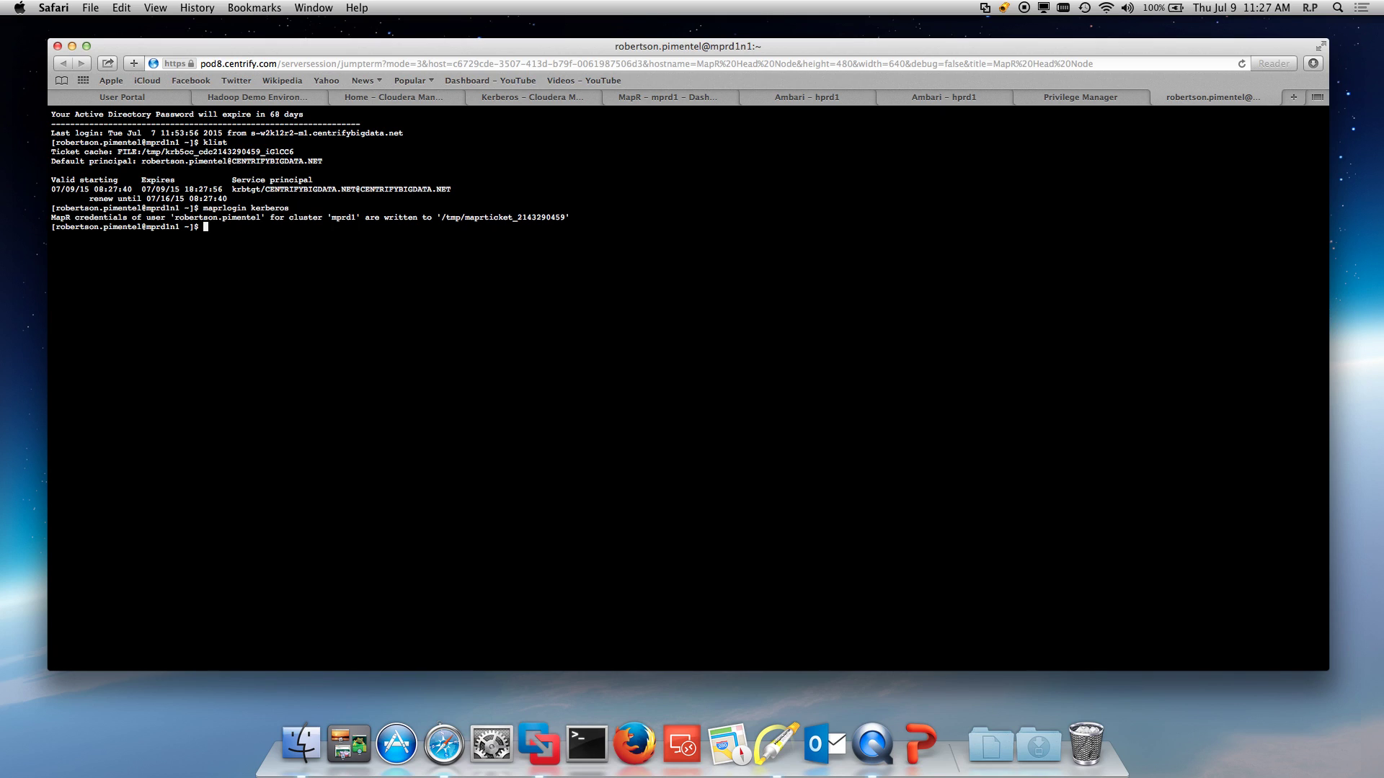
left_click(1056, 102)
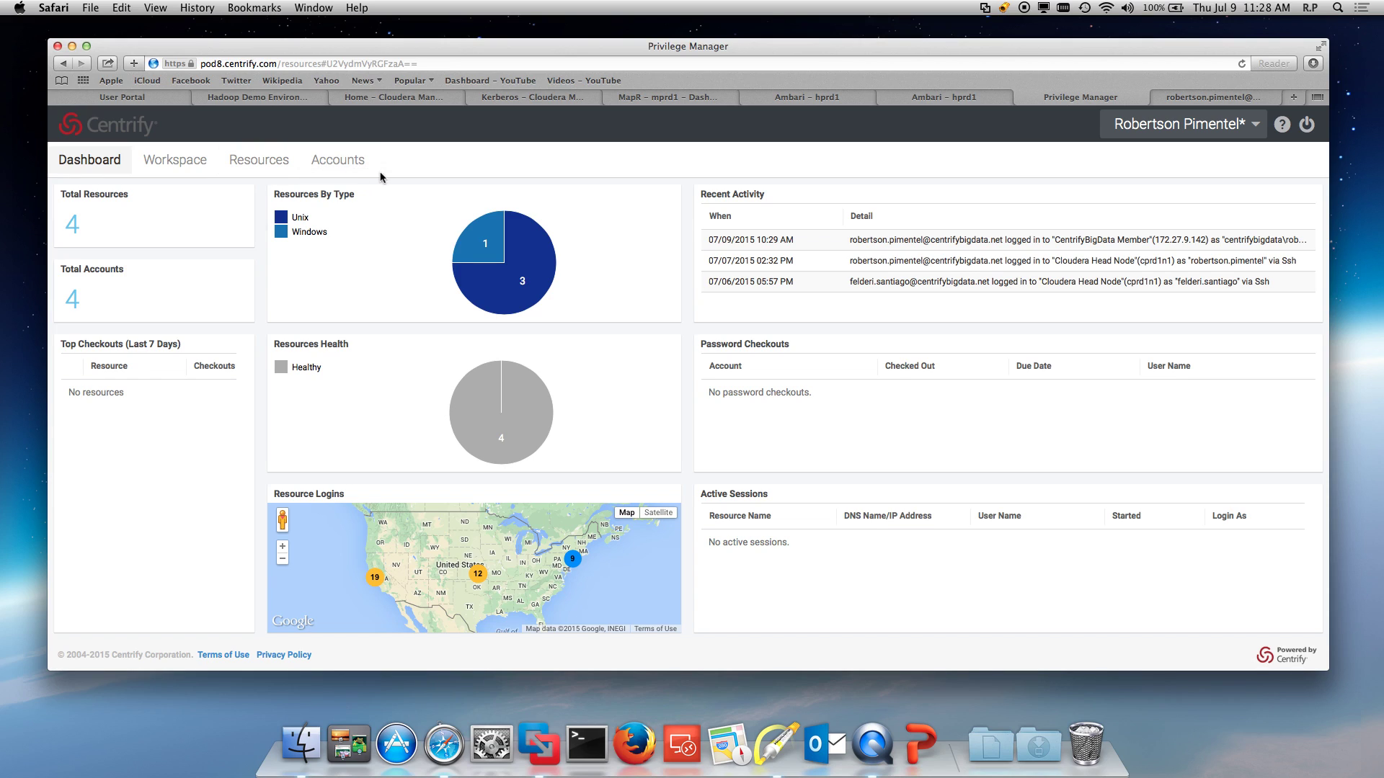
Step: Open the CentrifyBigData Member resource, review its Accounts, and show its Actions for Manual Login
left_click(271, 154)
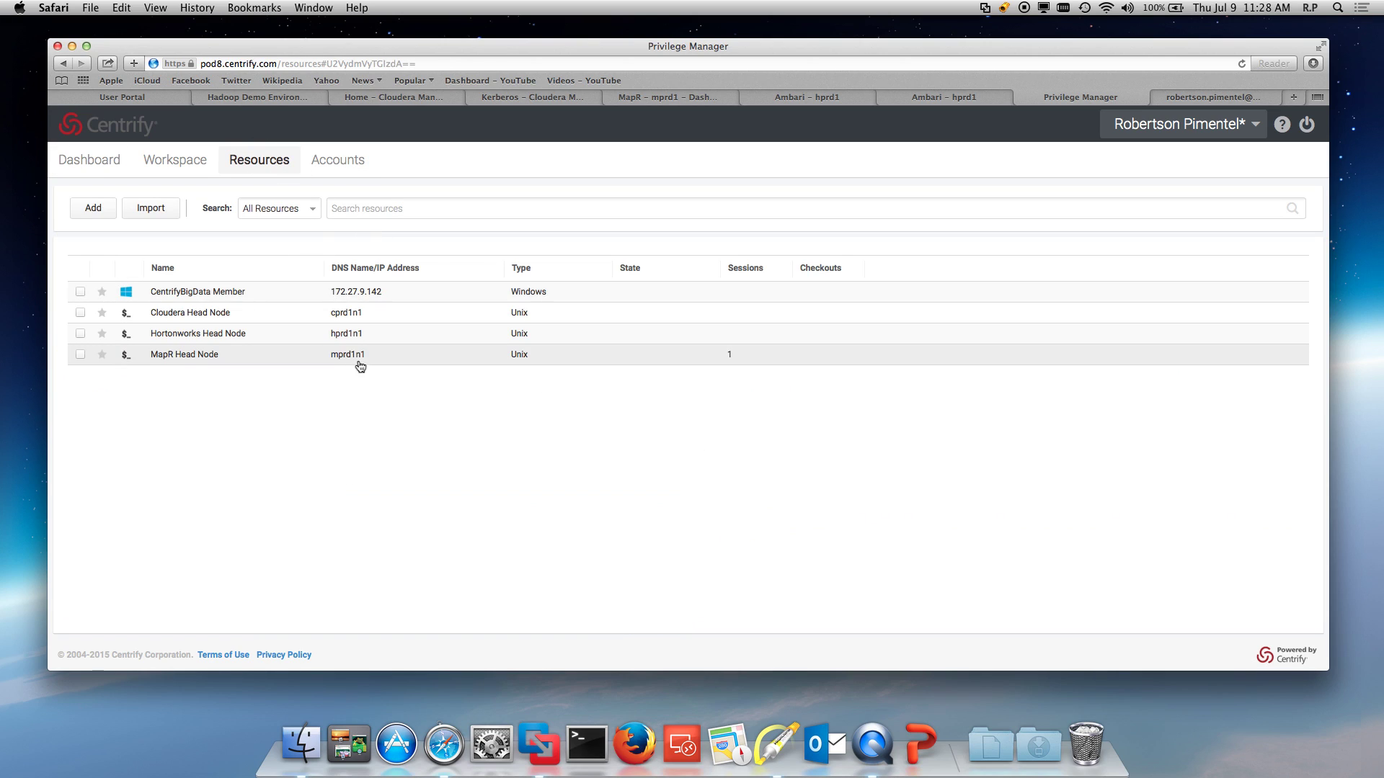
double_click(228, 292)
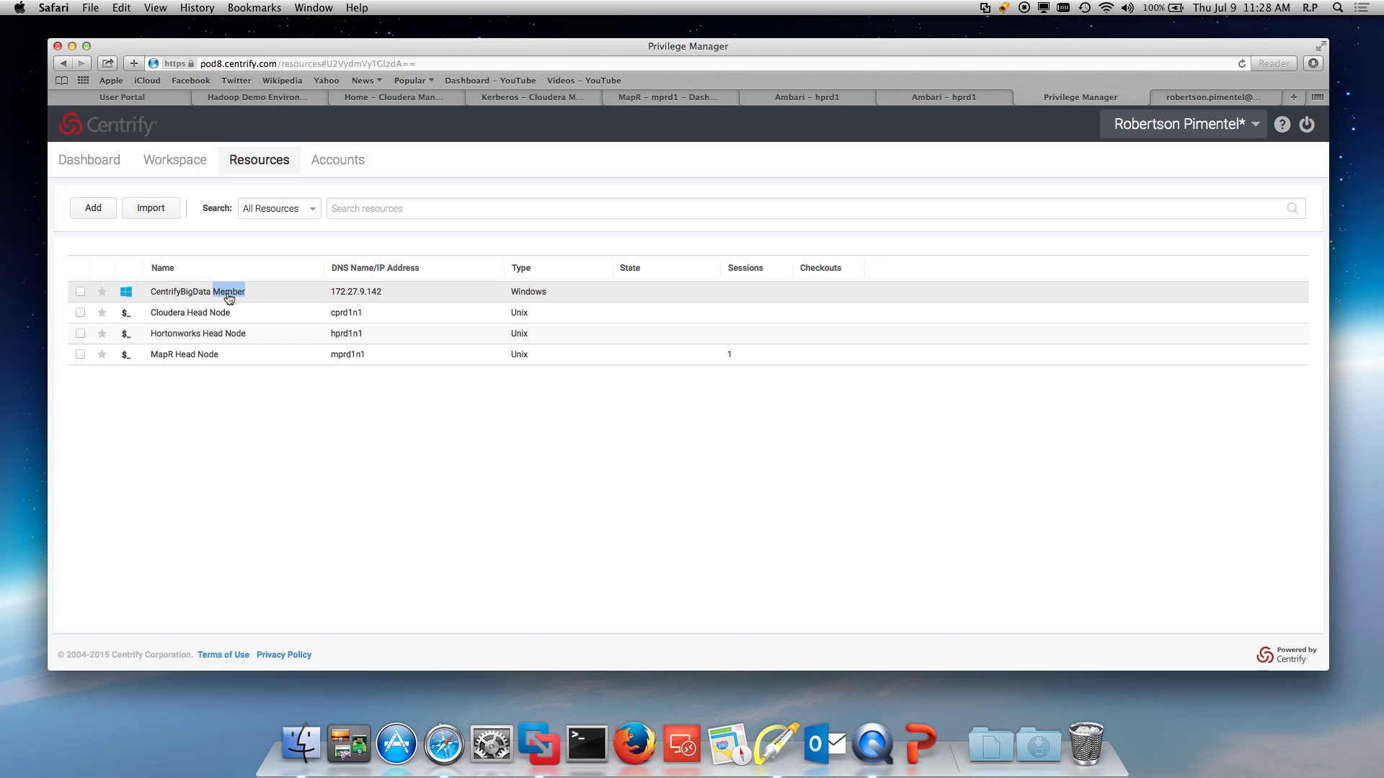
left_click(203, 292)
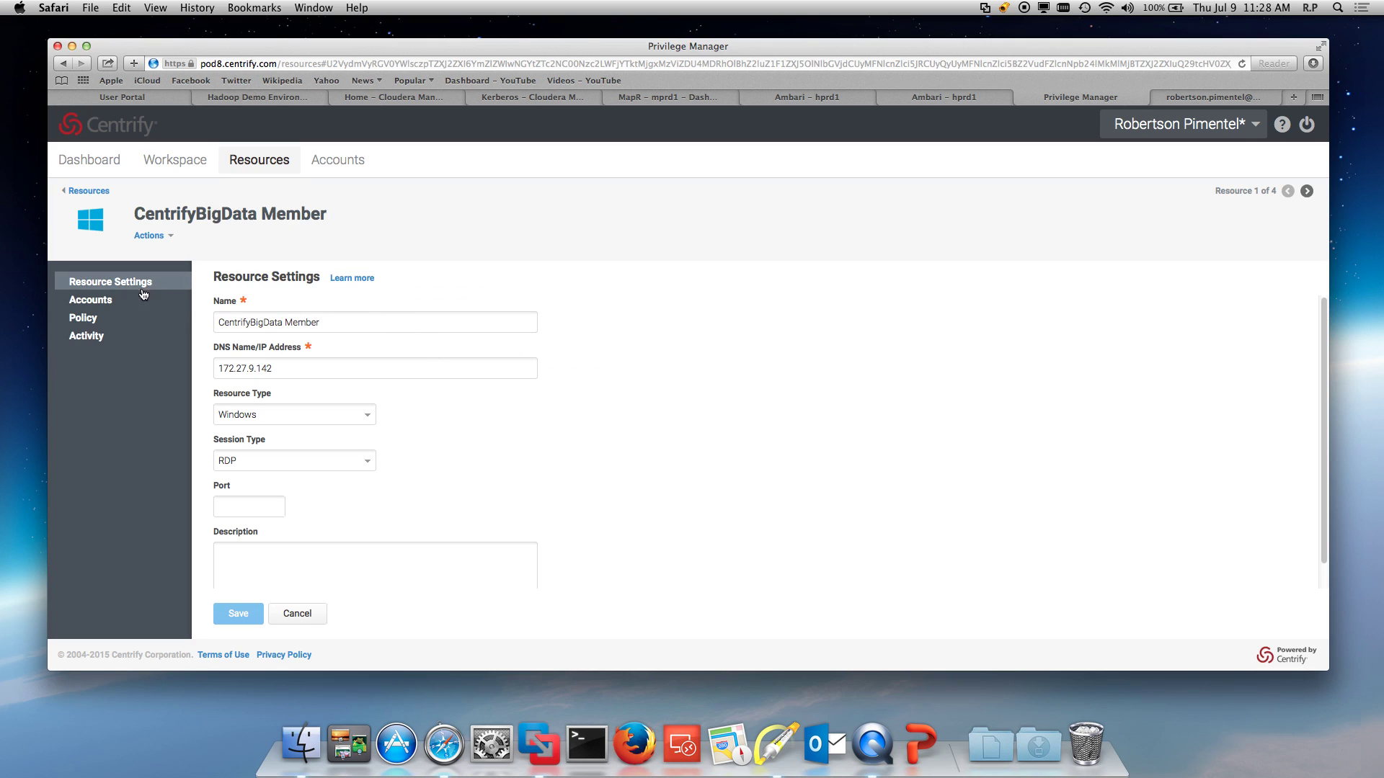
left_click(122, 301)
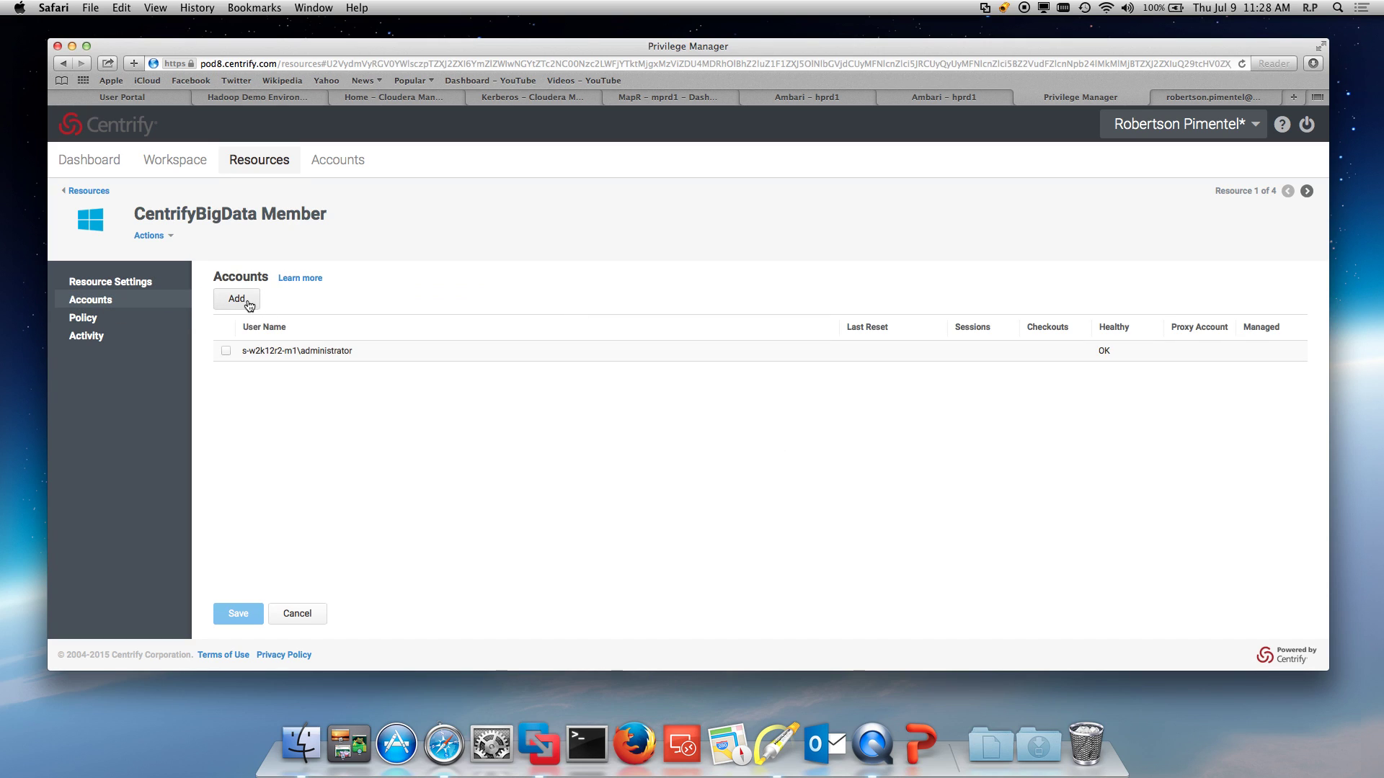
left_click(102, 197)
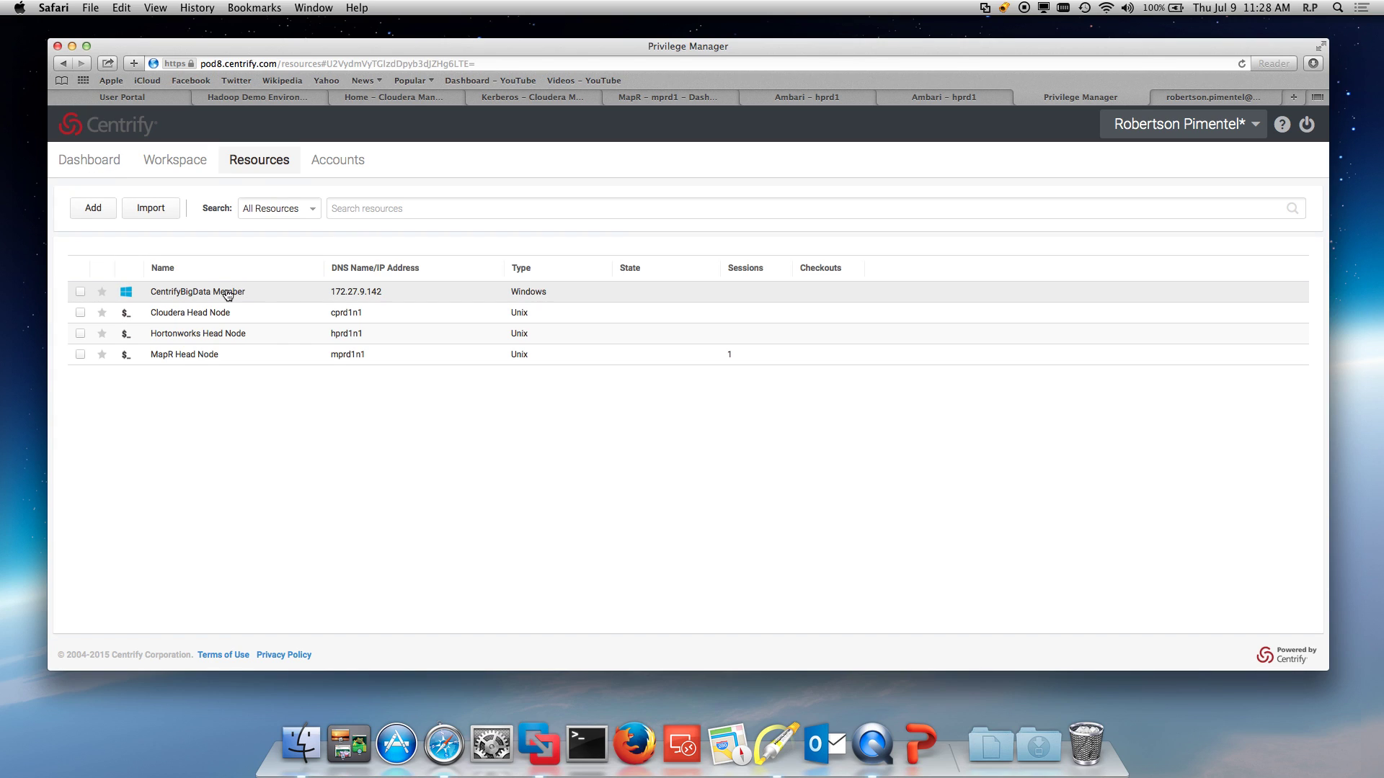
left_click(227, 292)
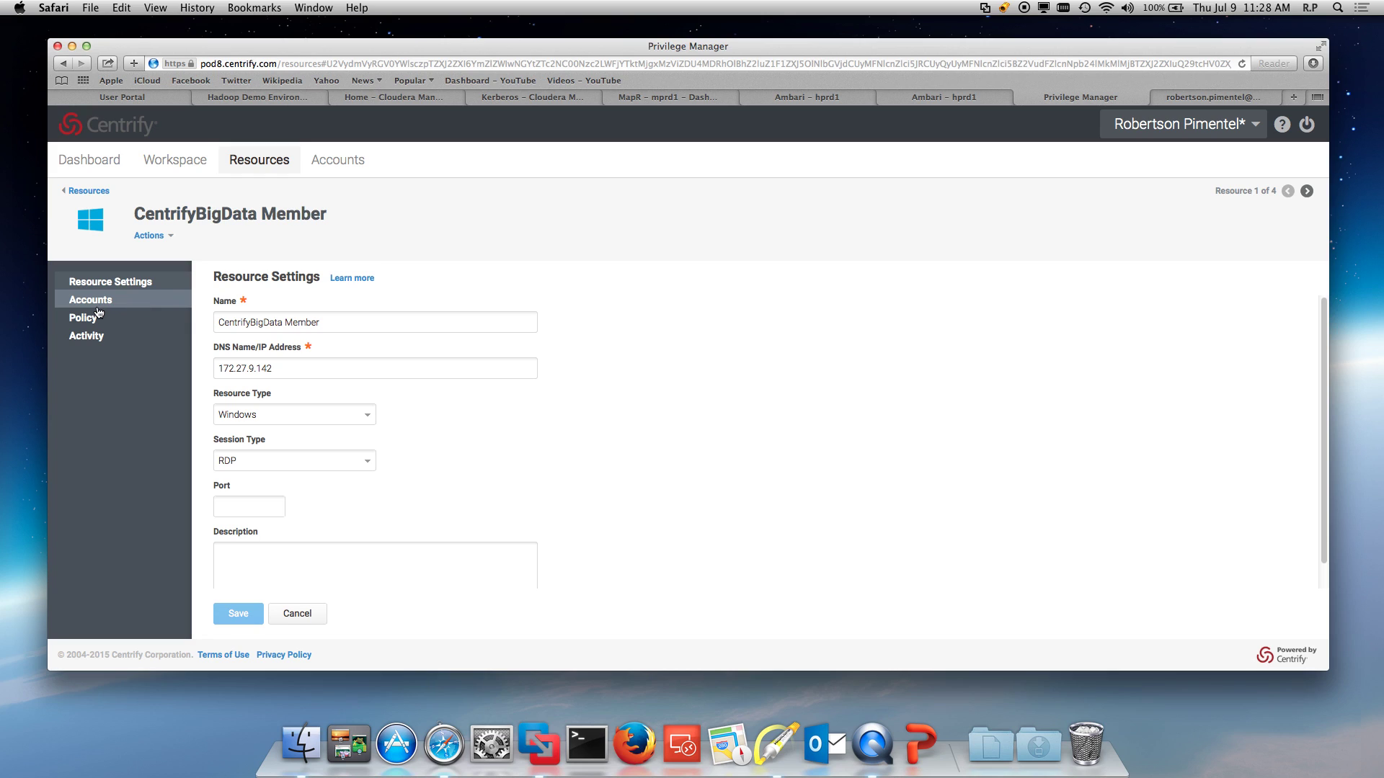
left_click(171, 236)
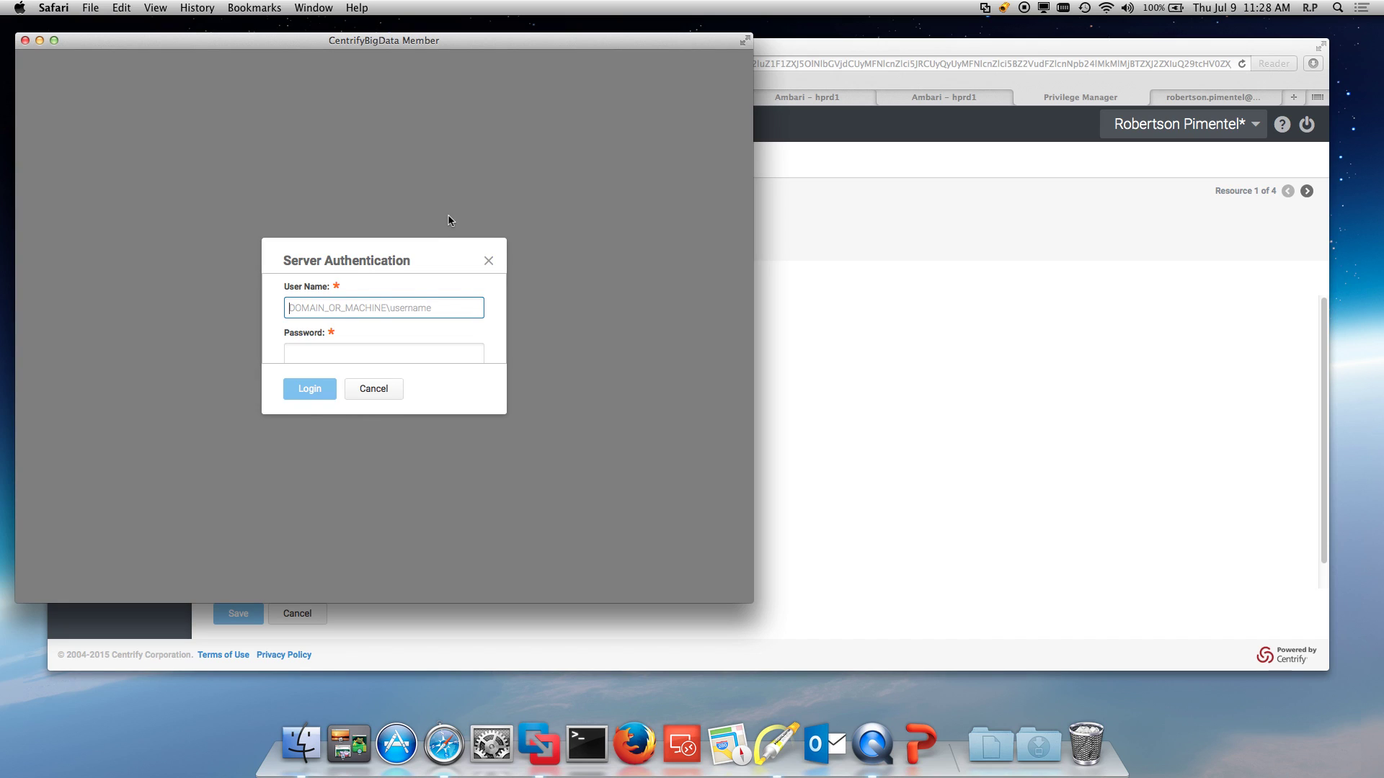
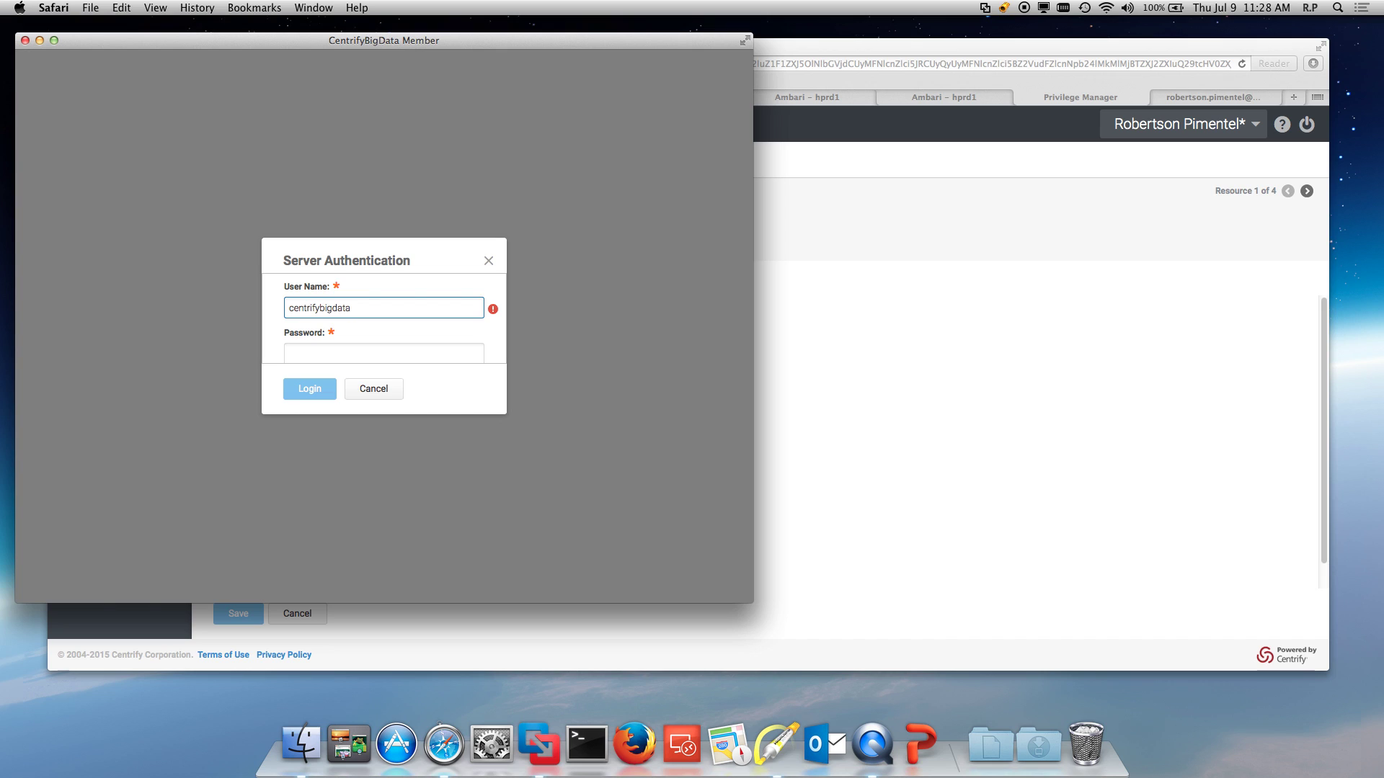
Step: Authenticate to CentrifyBigData Member with the centrifybigdata domain account name and its password
key("Tab")
type("****")
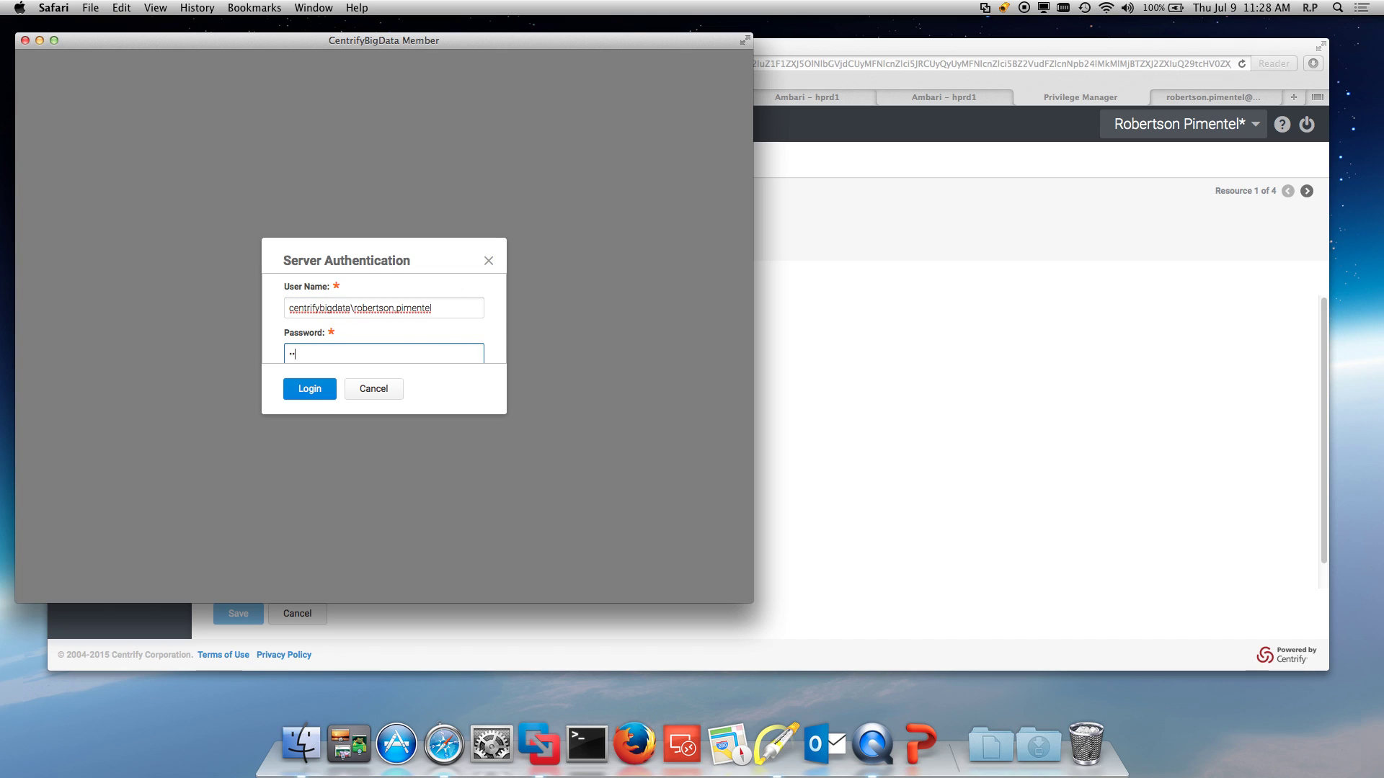
type("******")
key("Return")
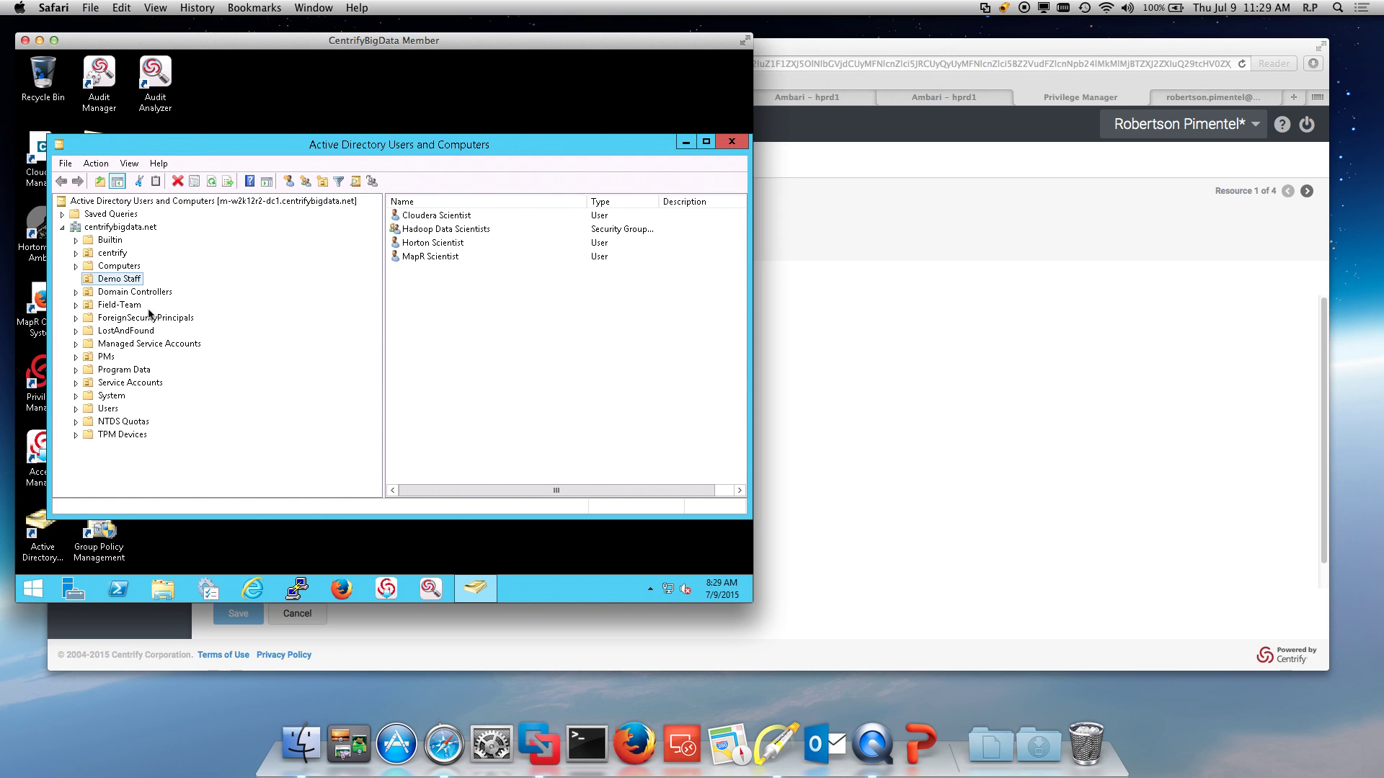
Step: Browse centrify > cprd1 accounts and nodes, then right-click computer cprd1n3 for its actions
left_click(76, 253)
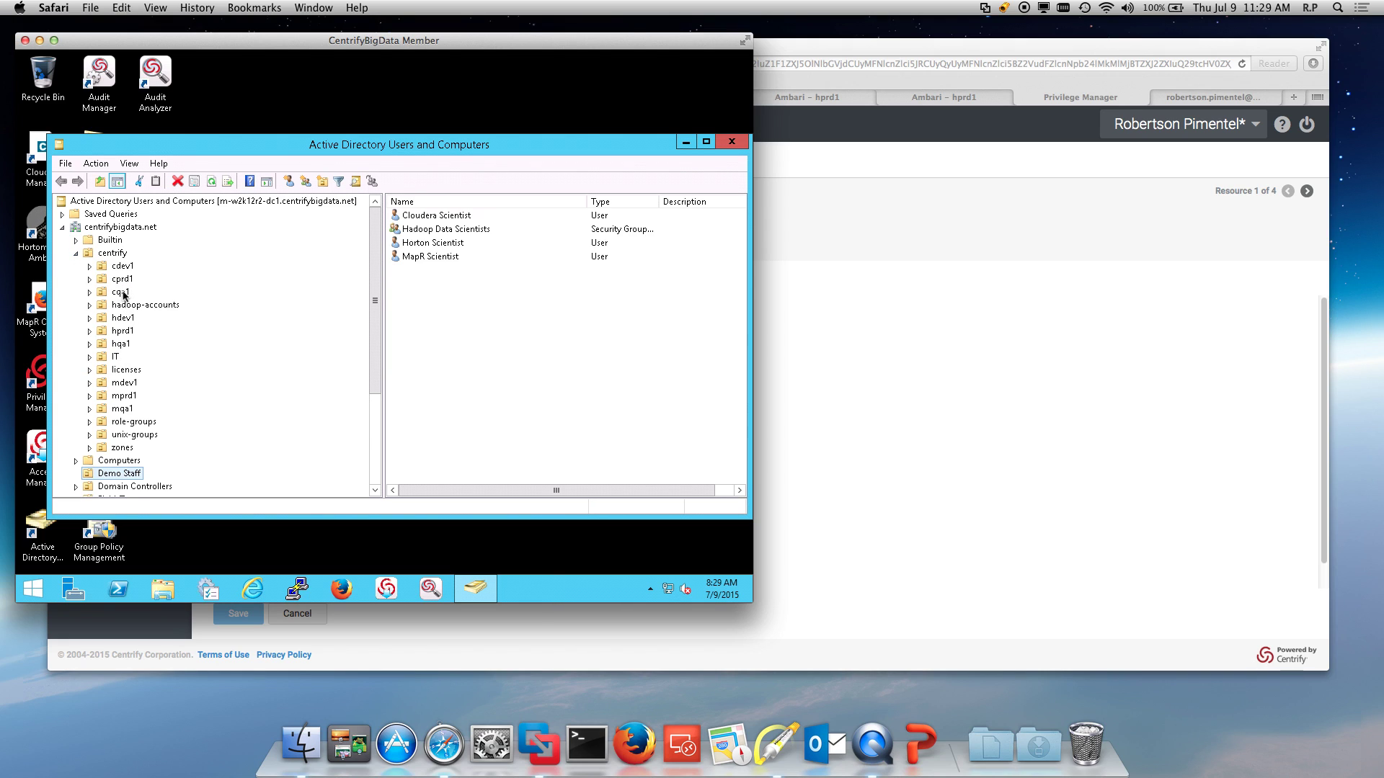
left_click(123, 281)
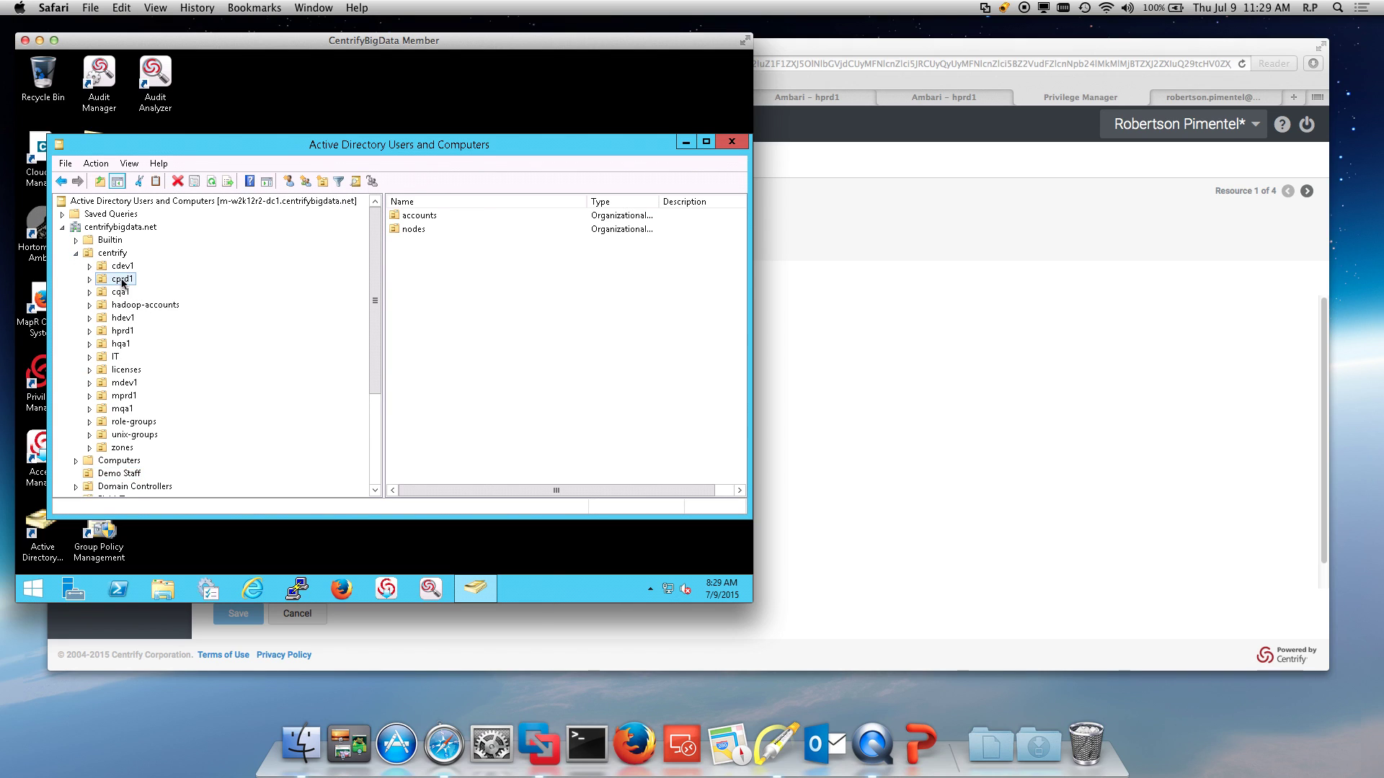
double_click(419, 216)
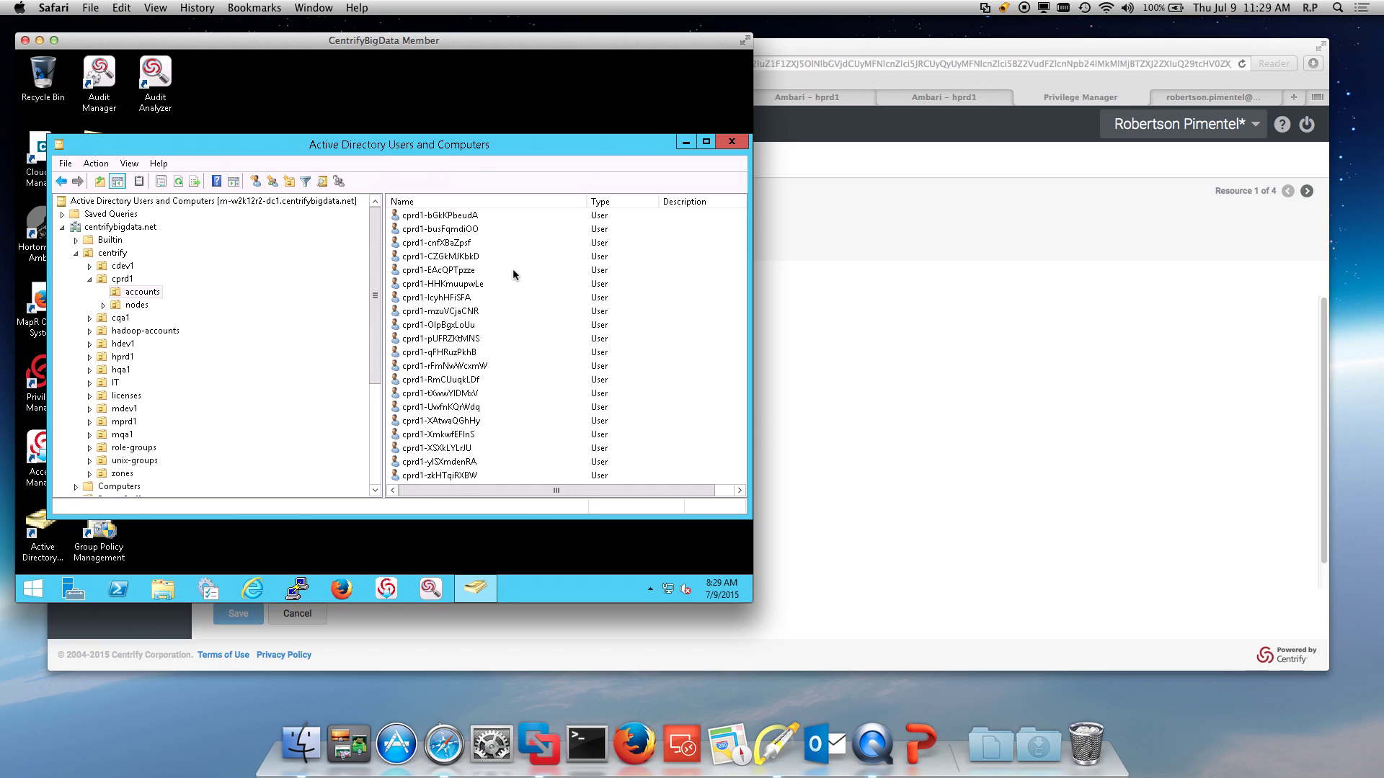
left_click(135, 305)
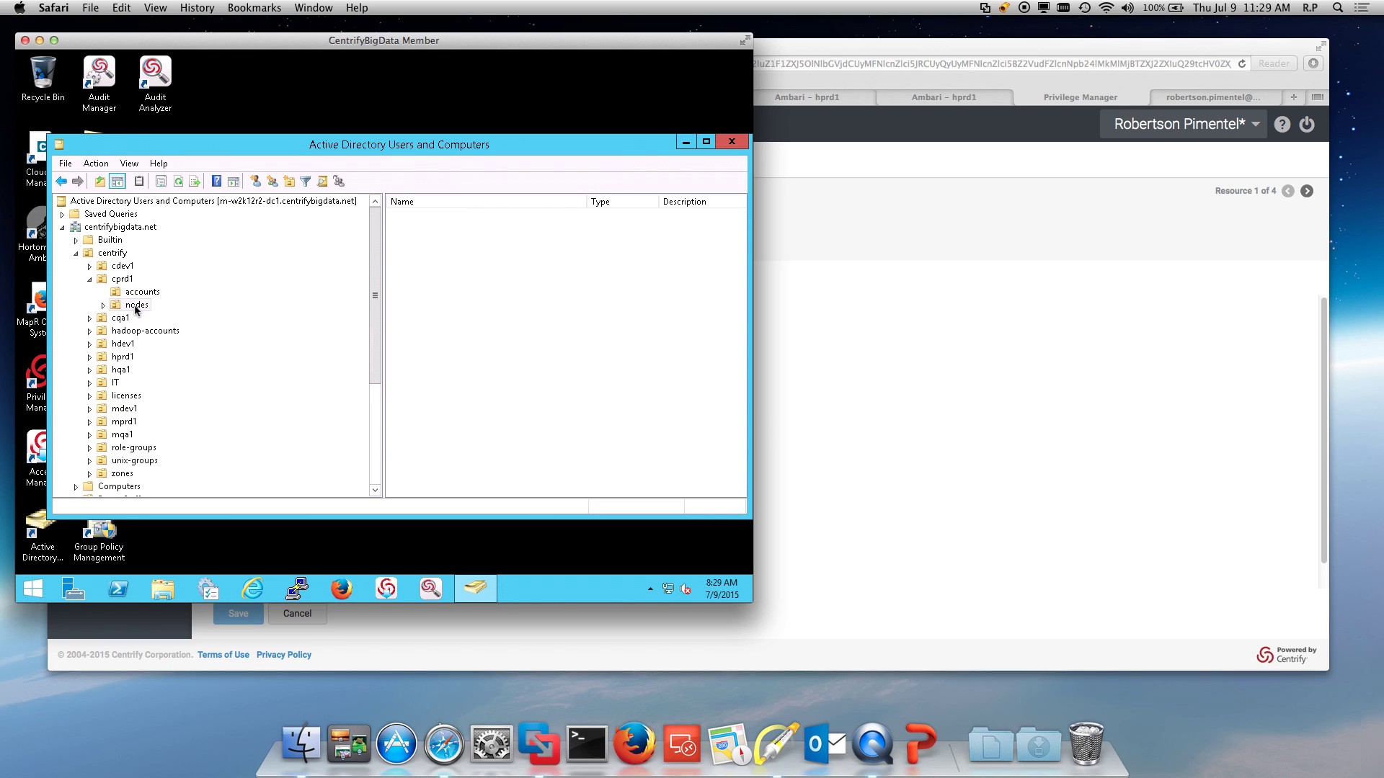
left_click(421, 244)
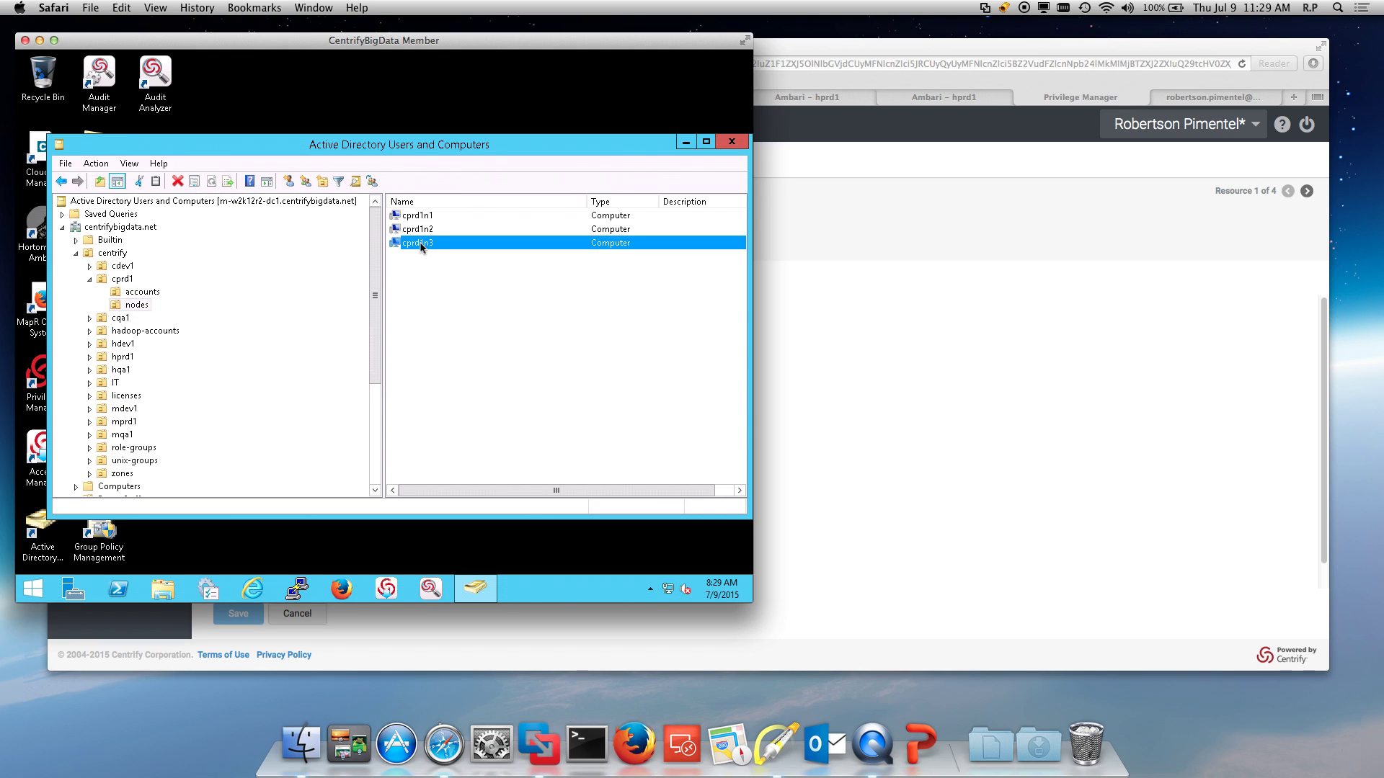
right_click(422, 247)
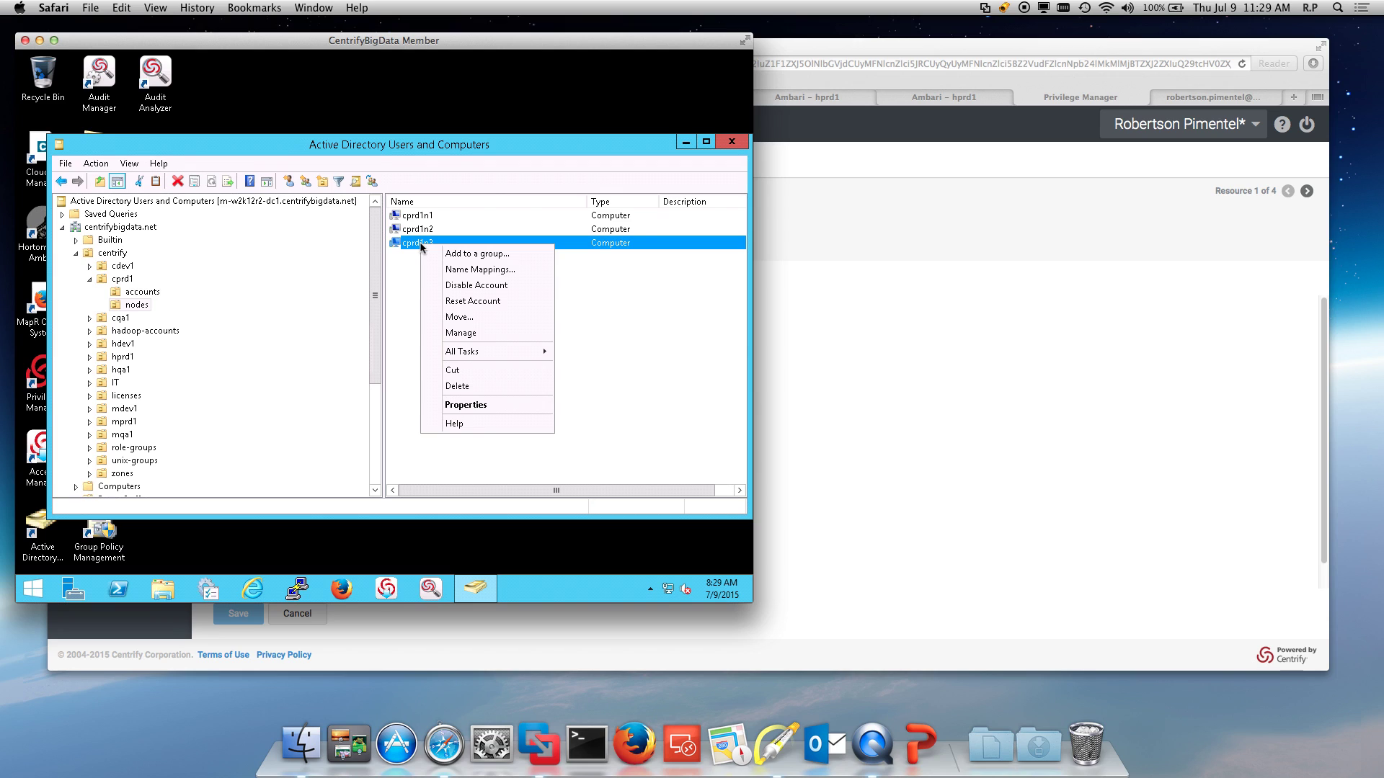
Step: Open cprd1n3's properties, arrow its Operating System version 6.1.6, then close the dialog
left_click(462, 406)
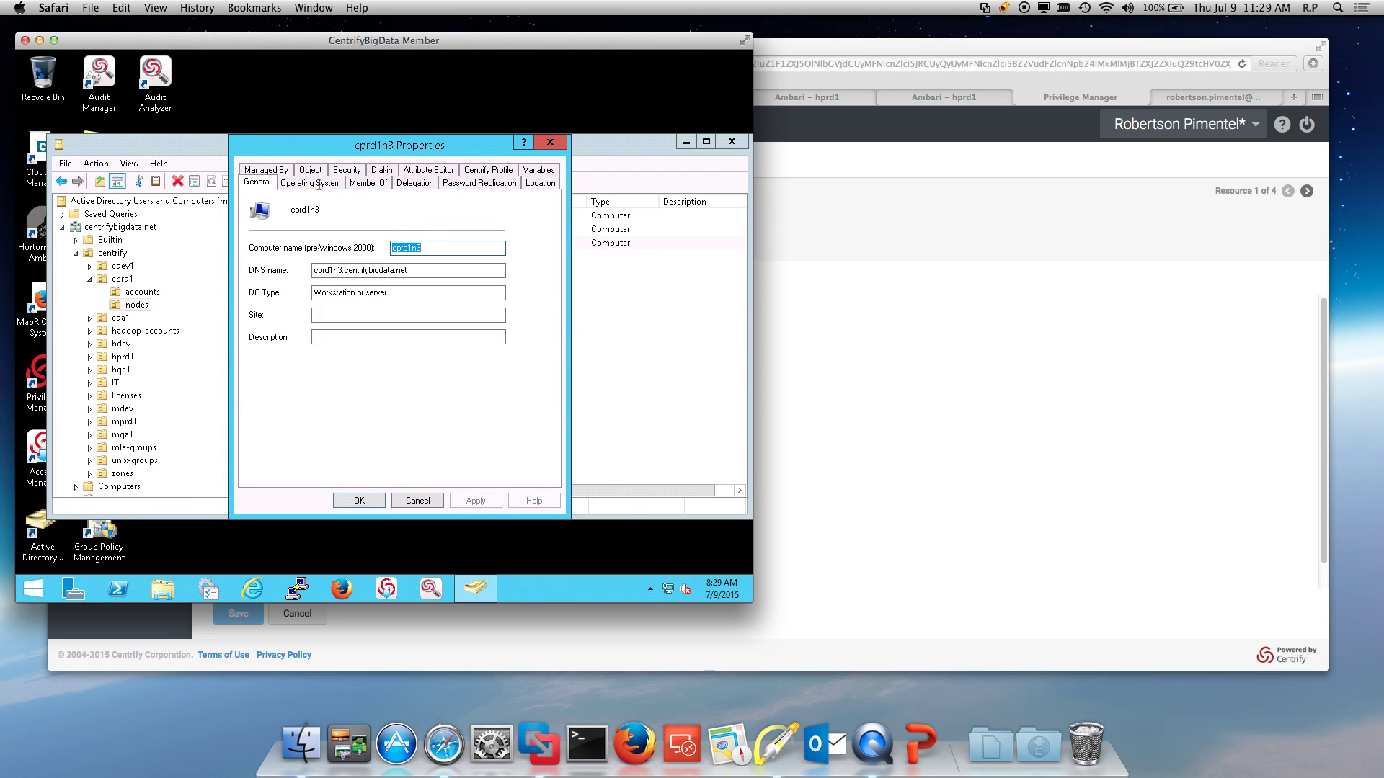
left_click(319, 184)
left_click(775, 744)
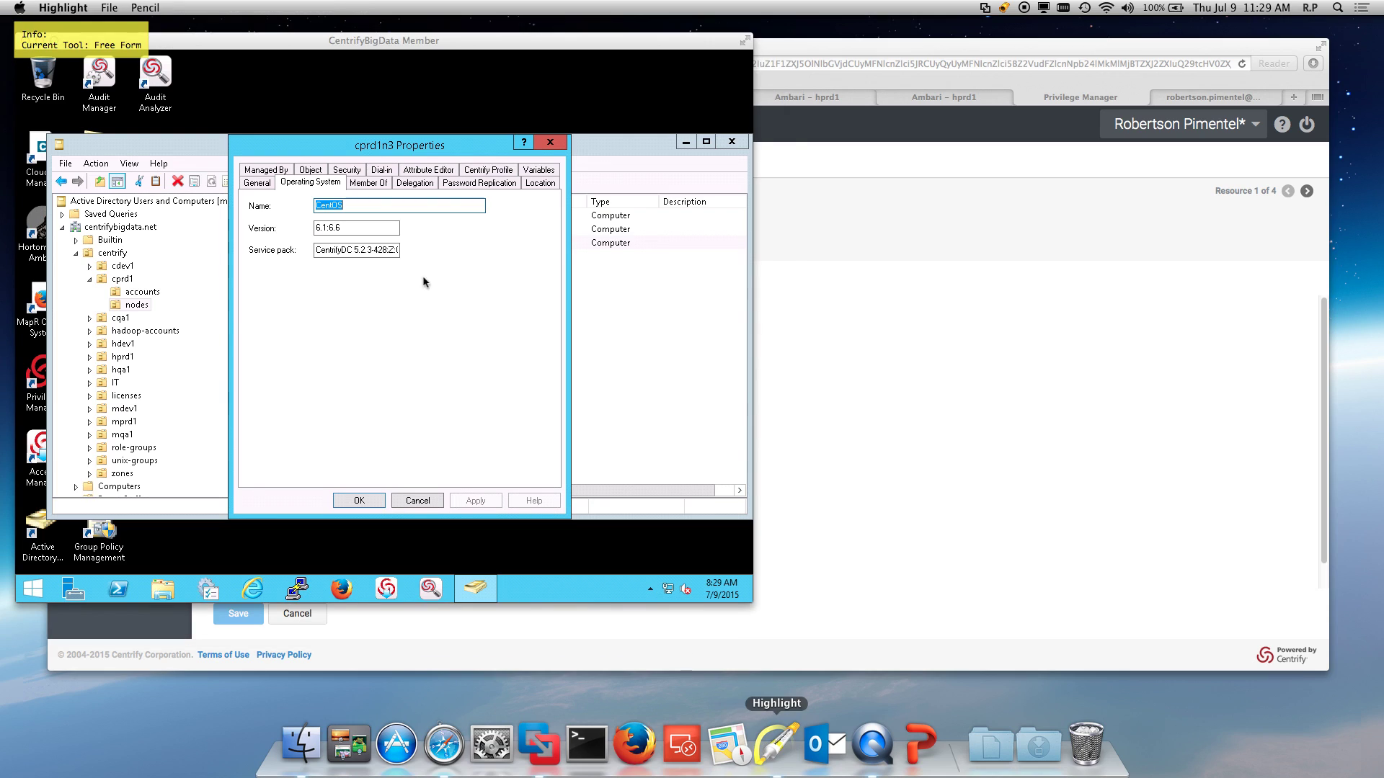
key("a")
left_click_drag(414, 173, 351, 234)
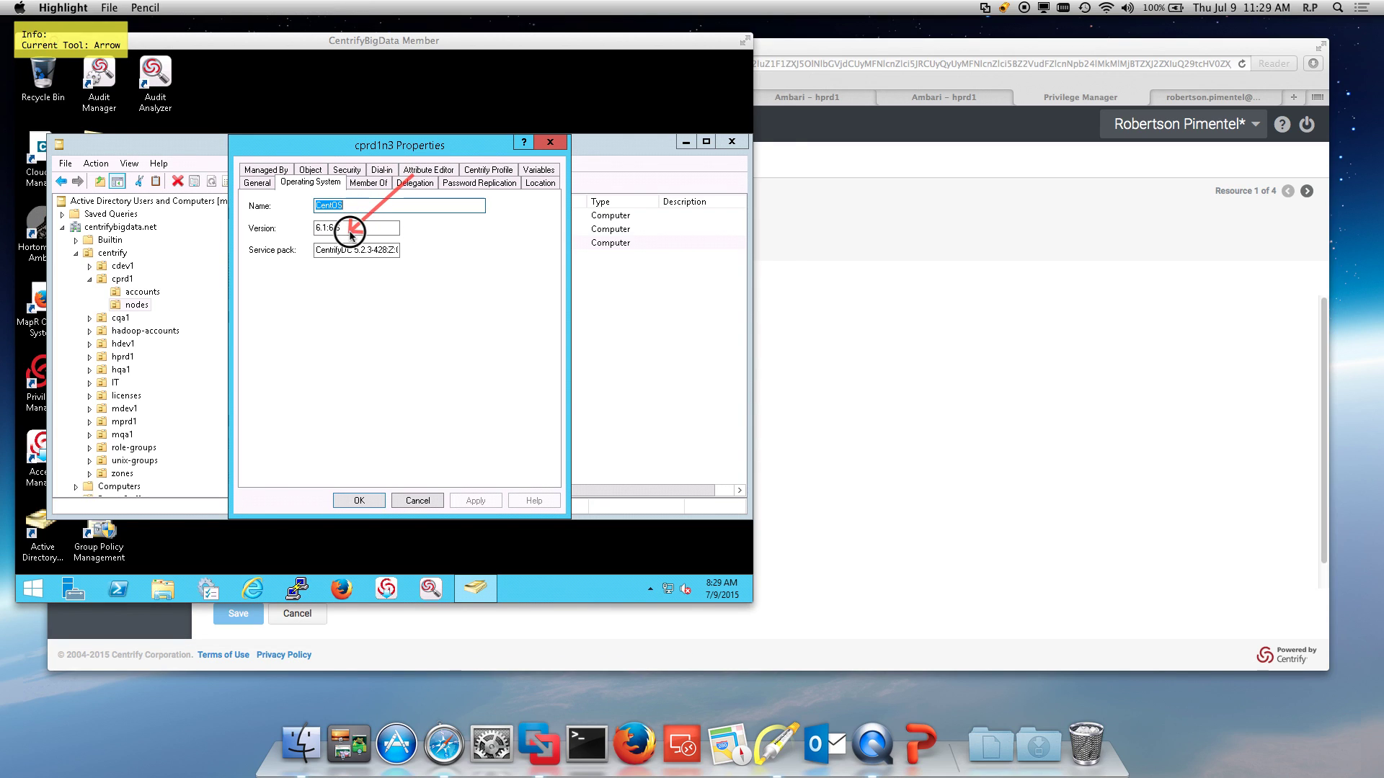
key("f")
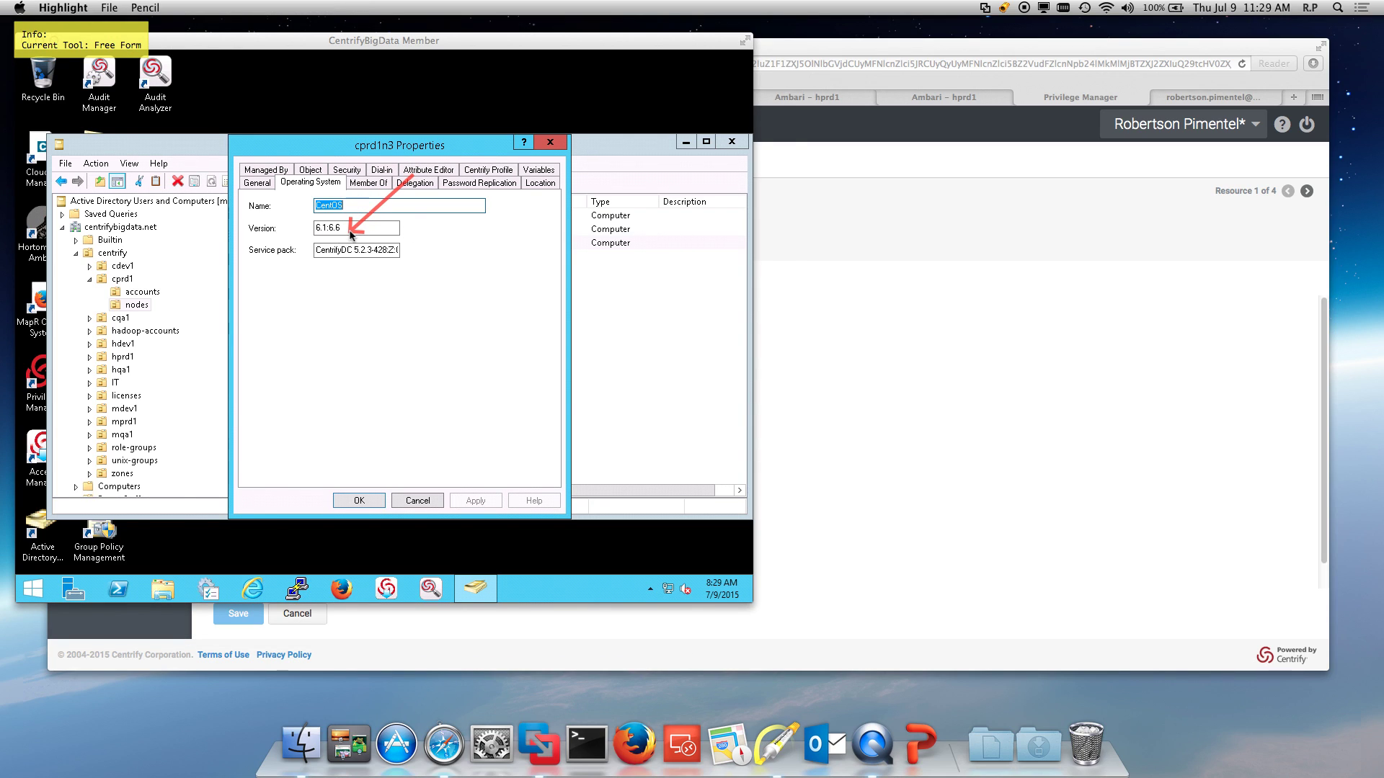
key("Escape")
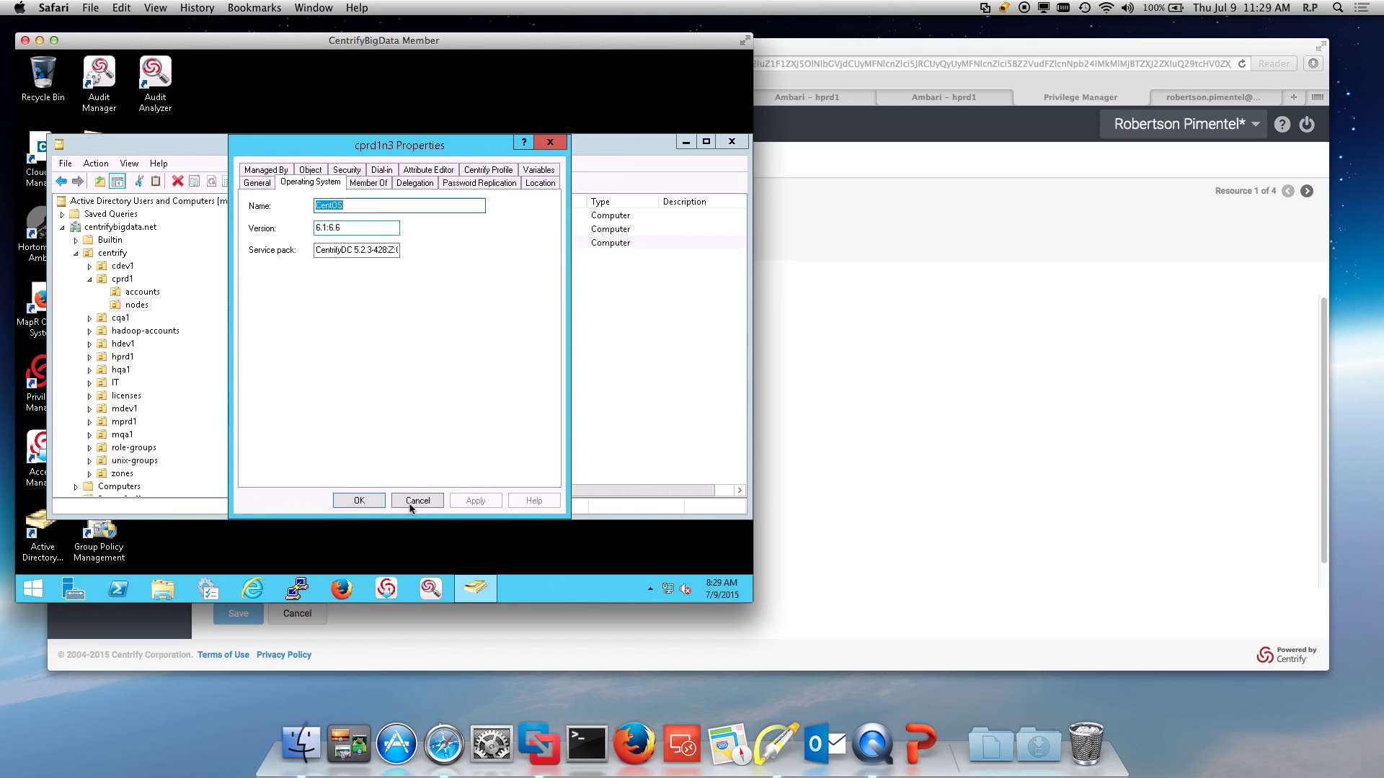
left_click(417, 500)
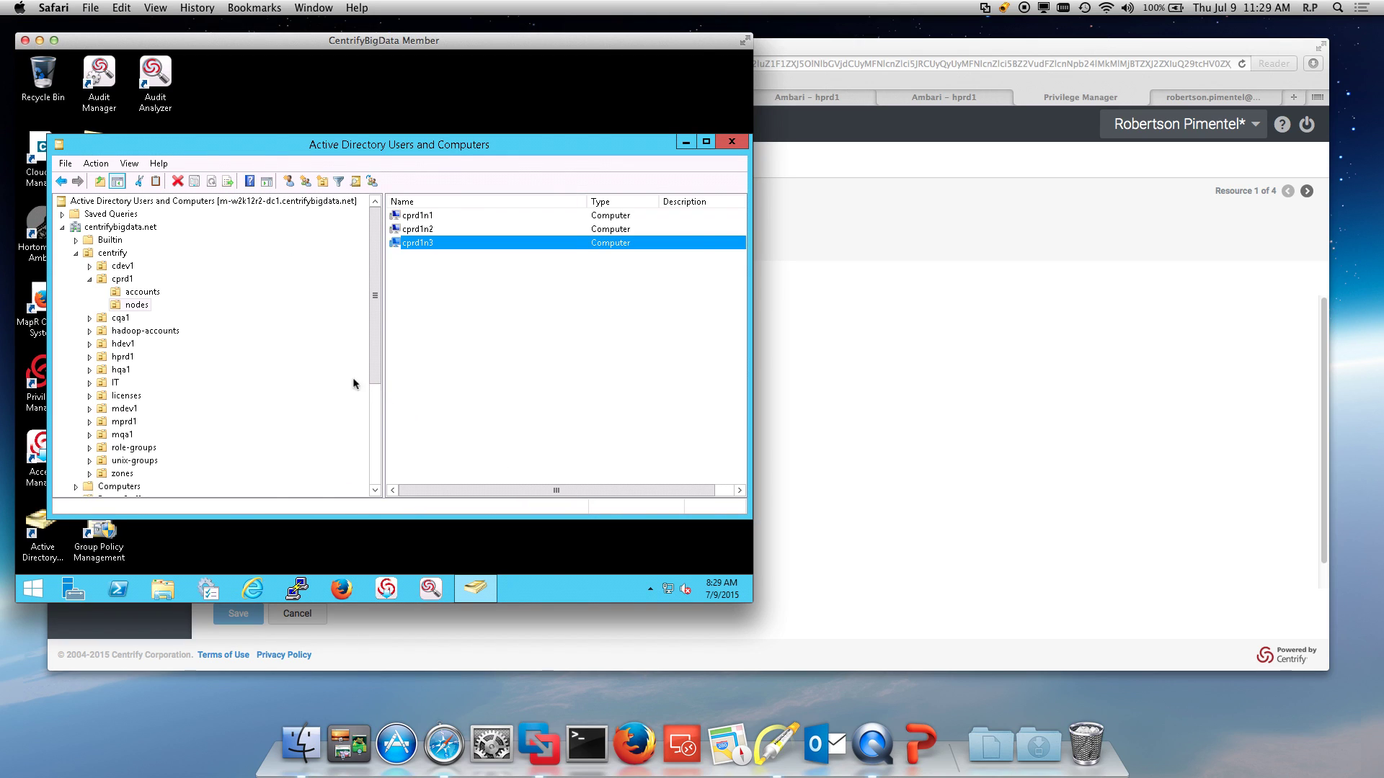
Step: Expand hprd1 to list its accounts and nodes, then reveal the remote desktop
left_click(89, 357)
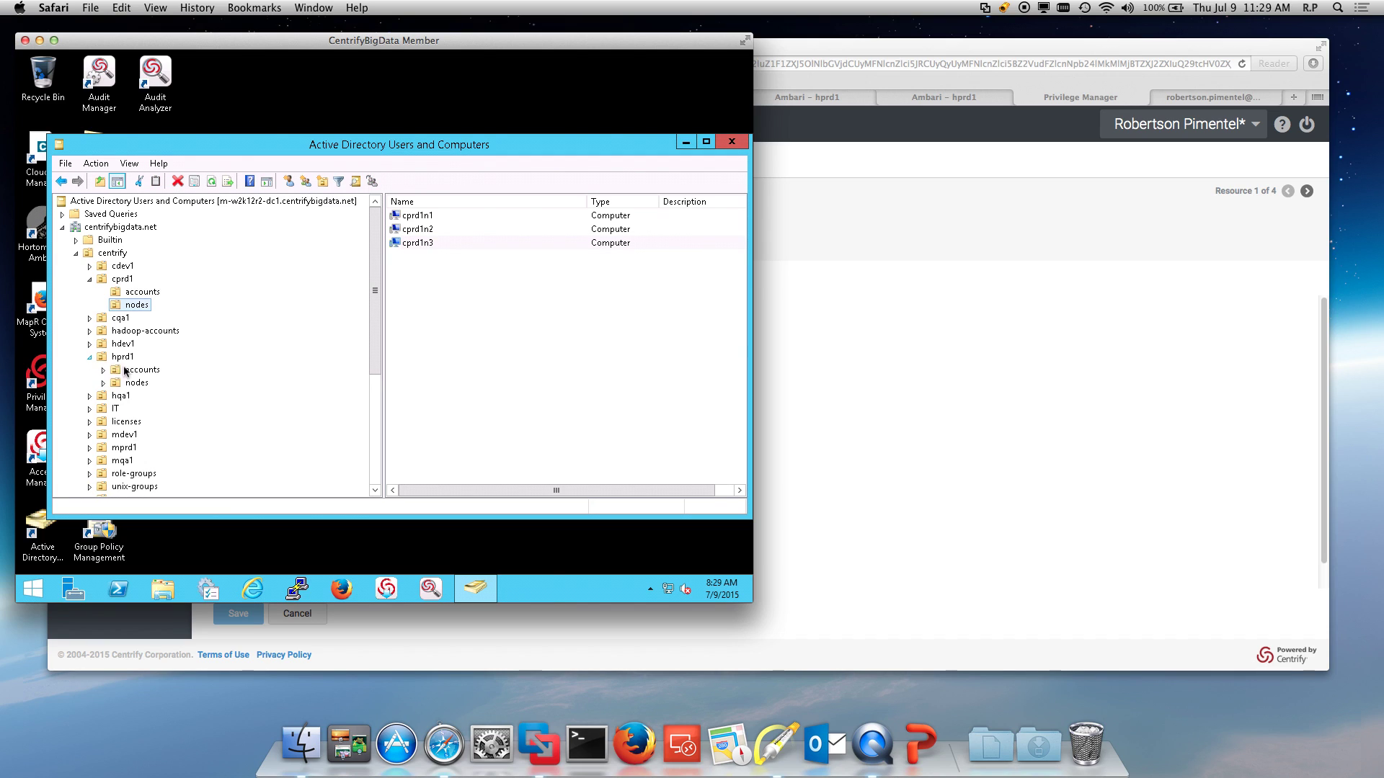
left_click(134, 370)
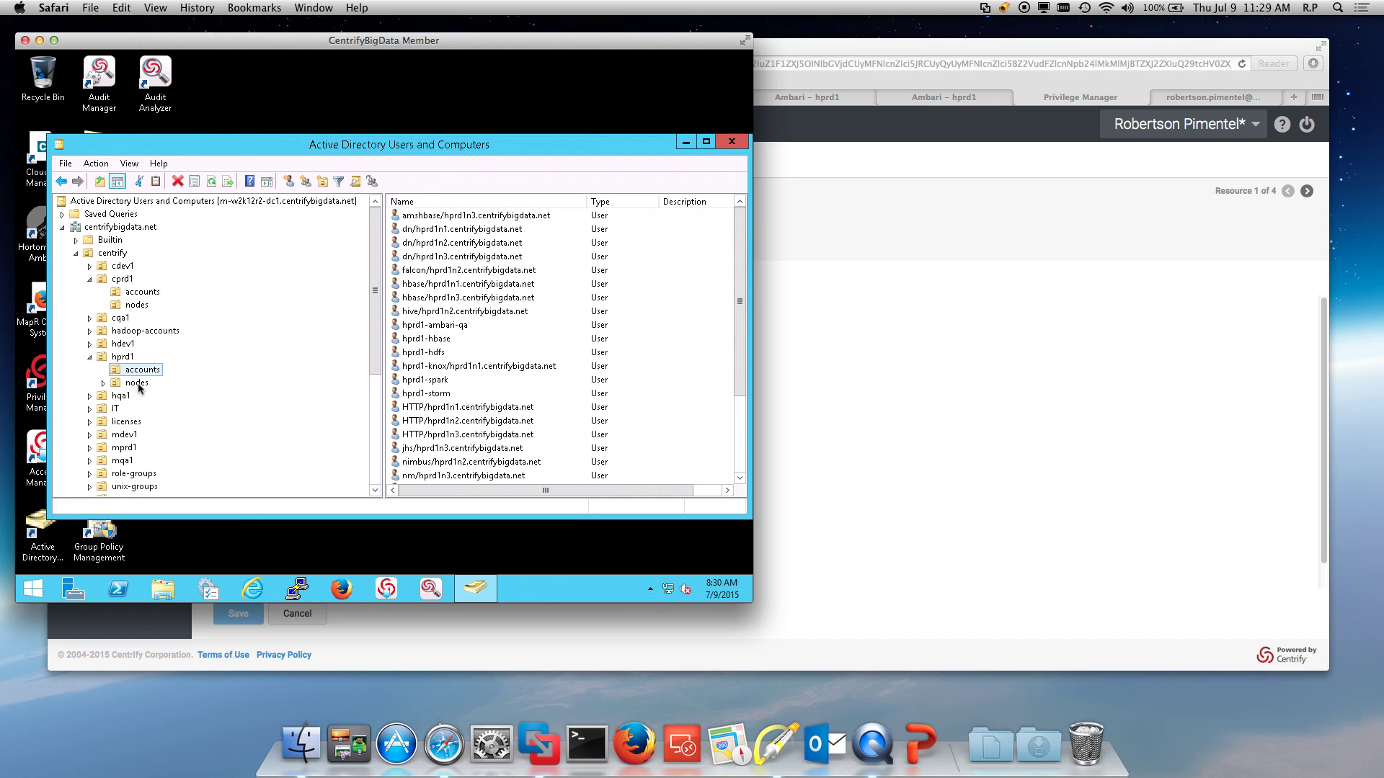
left_click(137, 383)
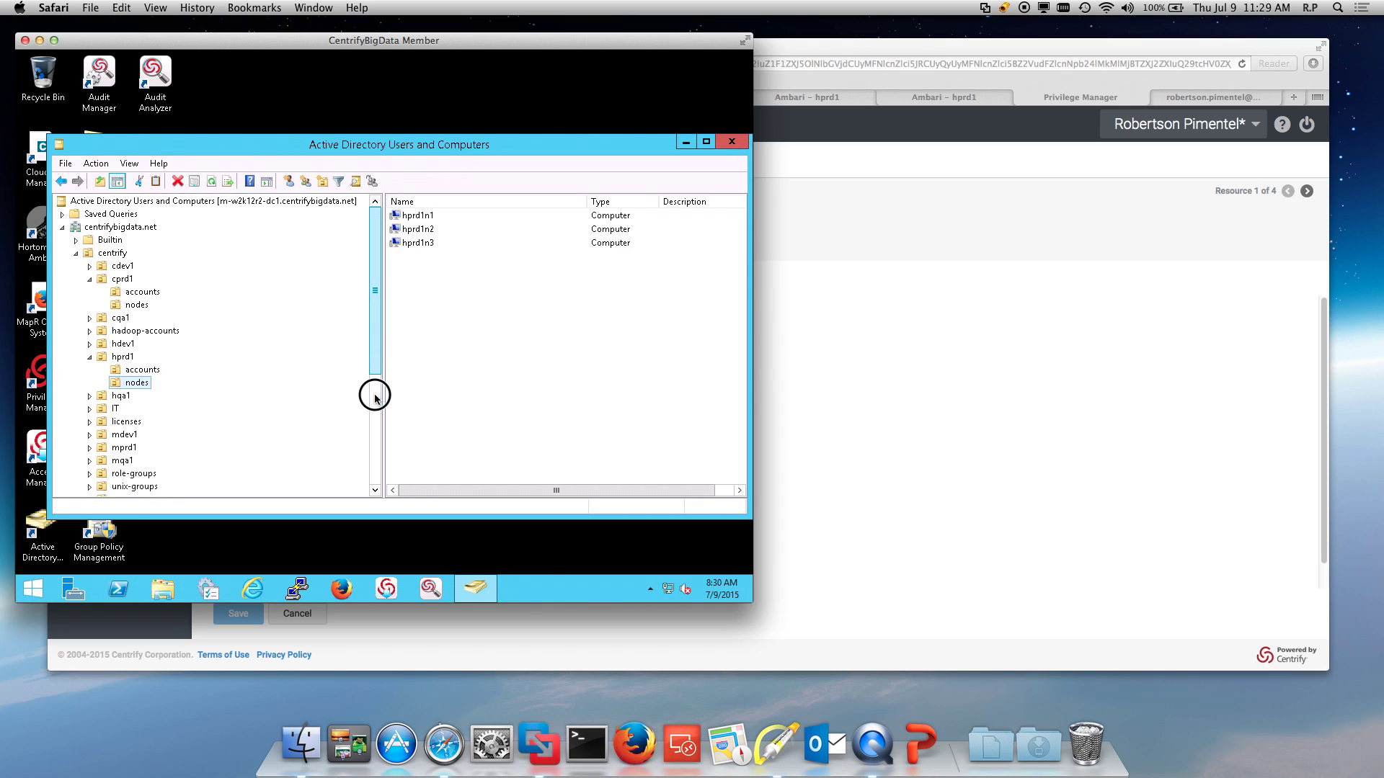
scroll(375, 396, "down", 3)
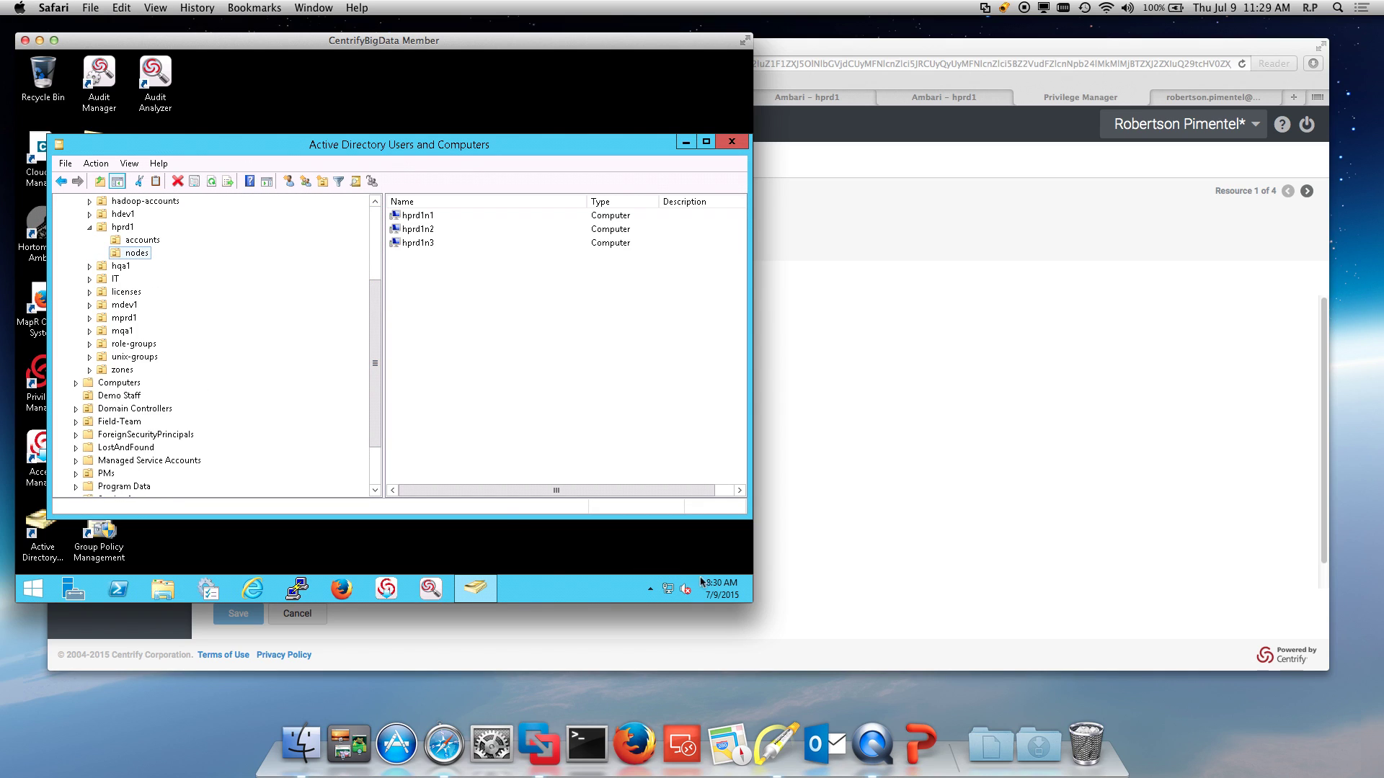
left_click(750, 593)
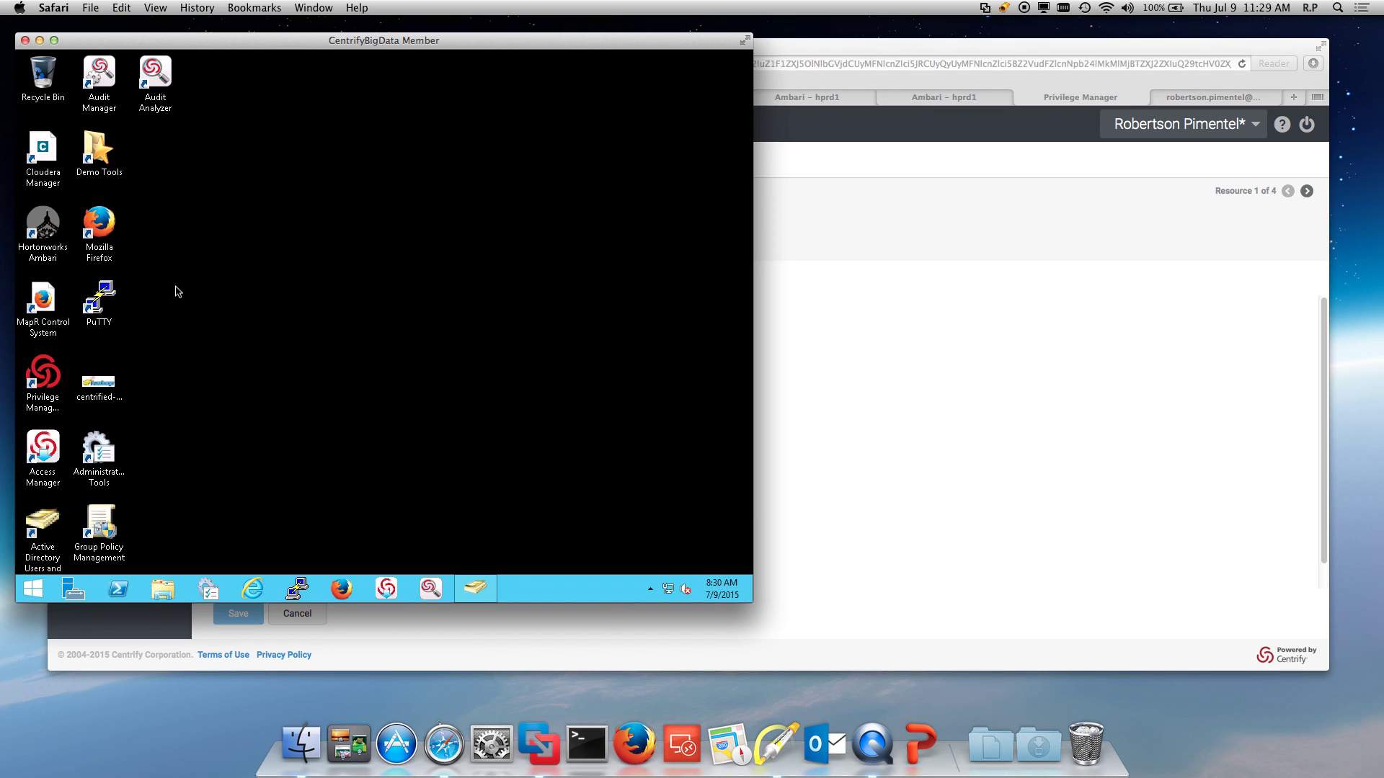
Step: Launch Access Manager and expand Zones > global > UNIX Data to see its users
double_click(49, 454)
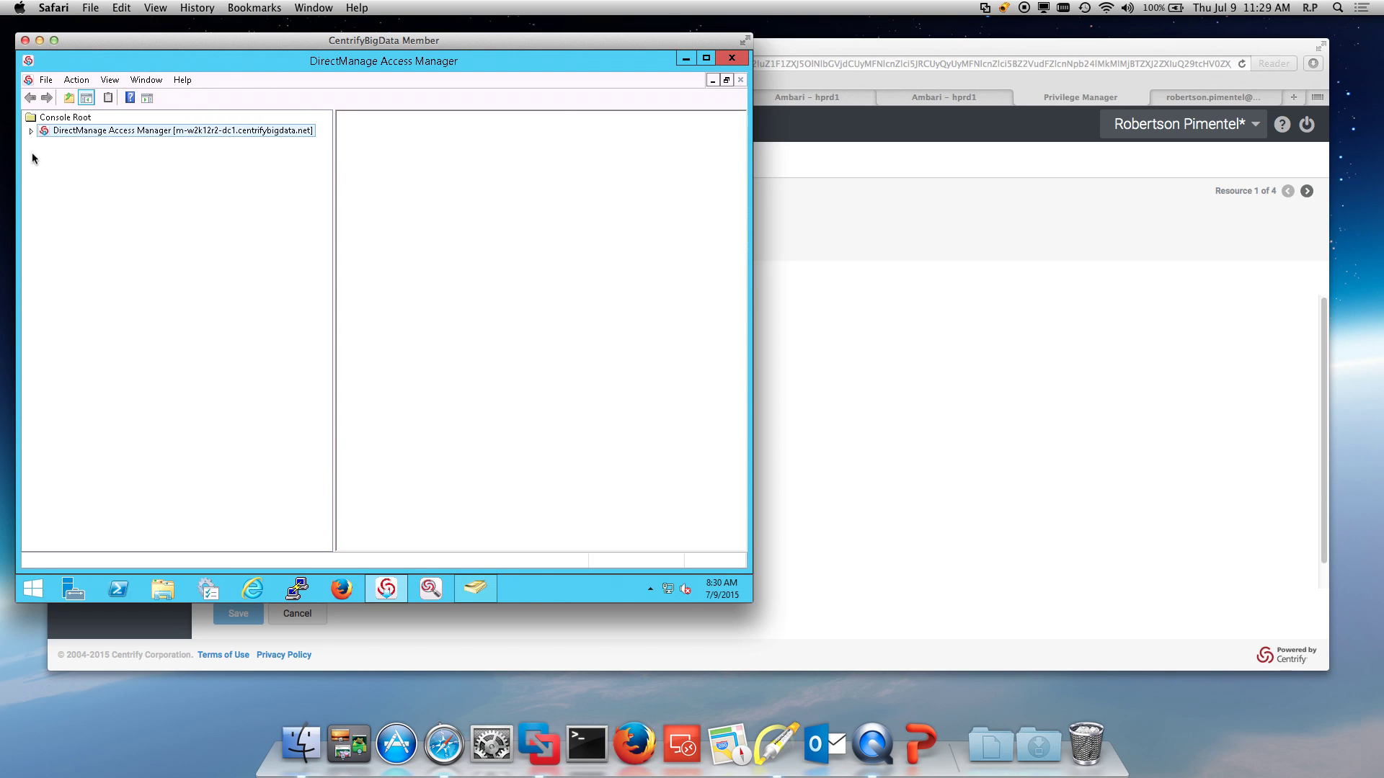
left_click(31, 131)
left_click(45, 144)
left_click(59, 156)
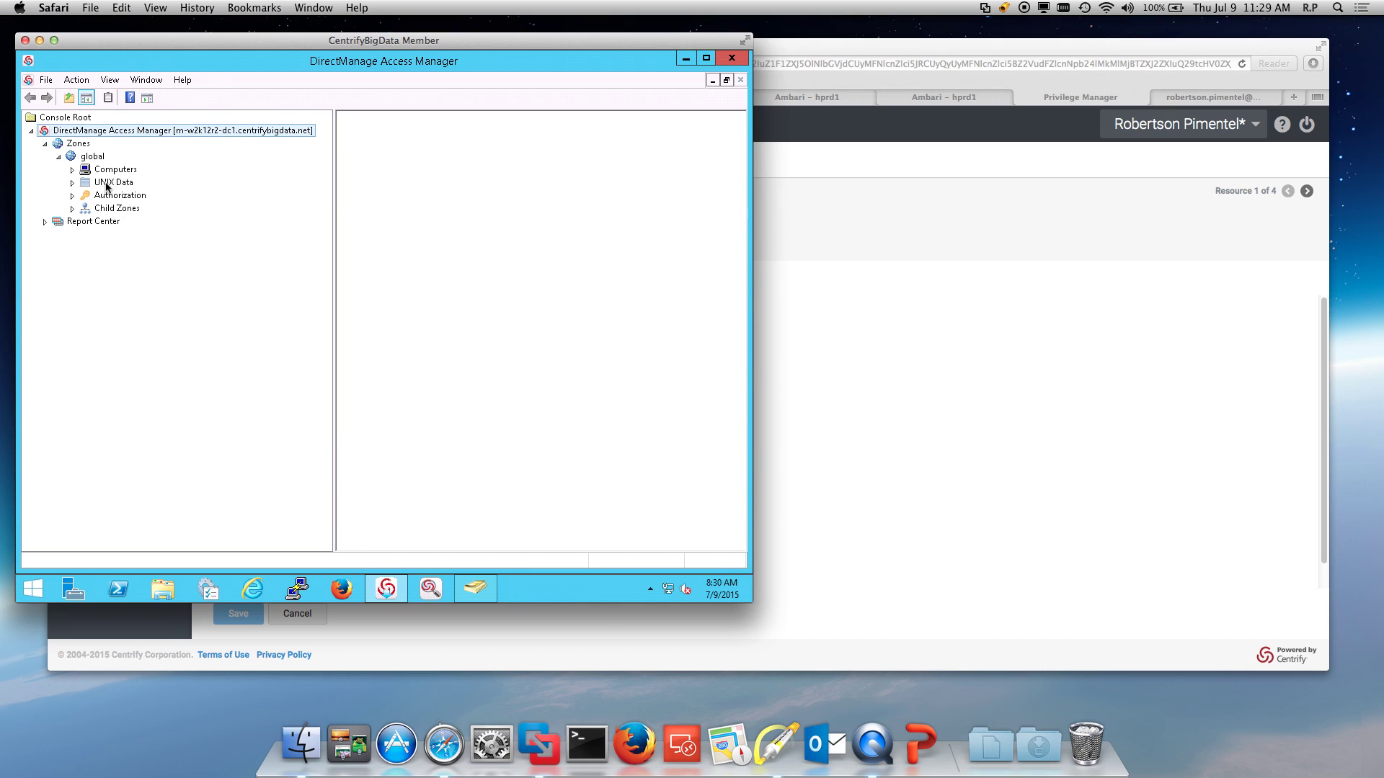
left_click(106, 183)
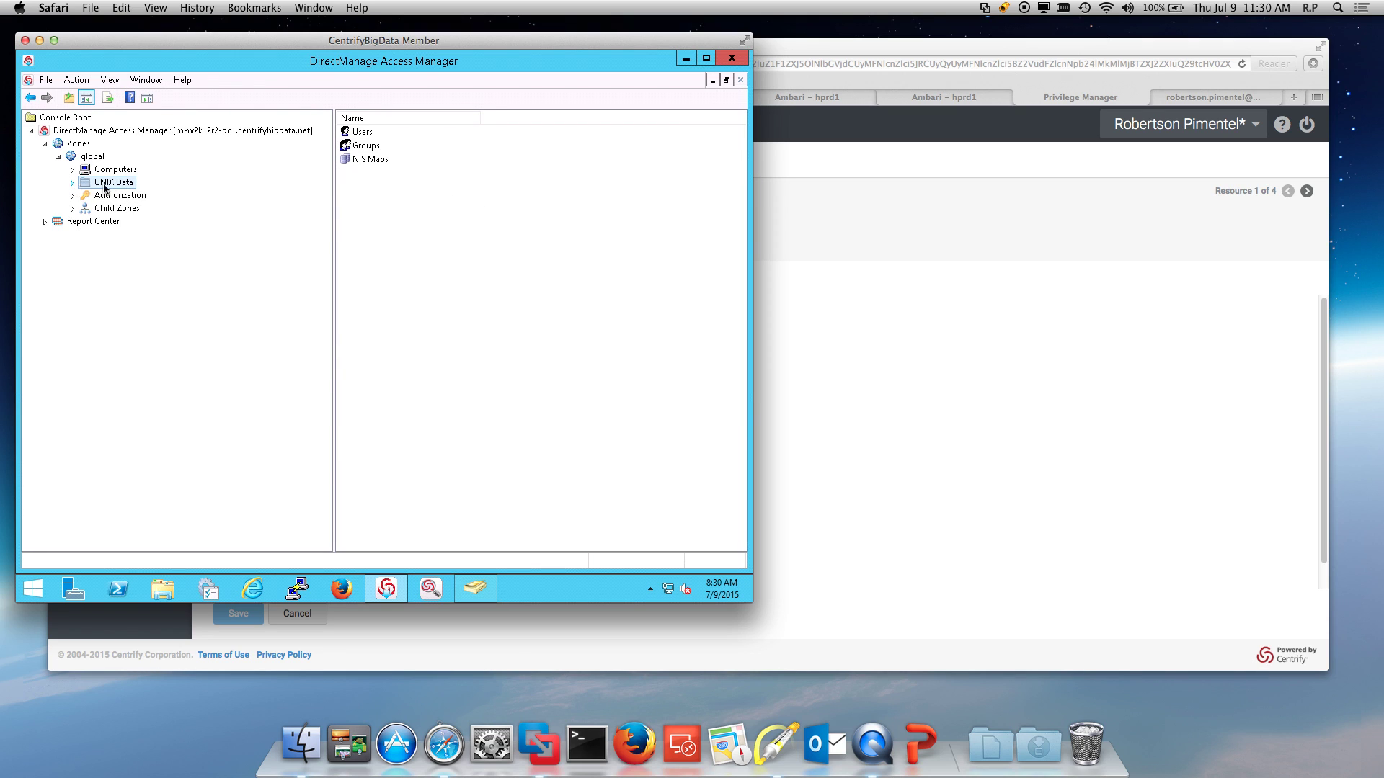
left_click(72, 182)
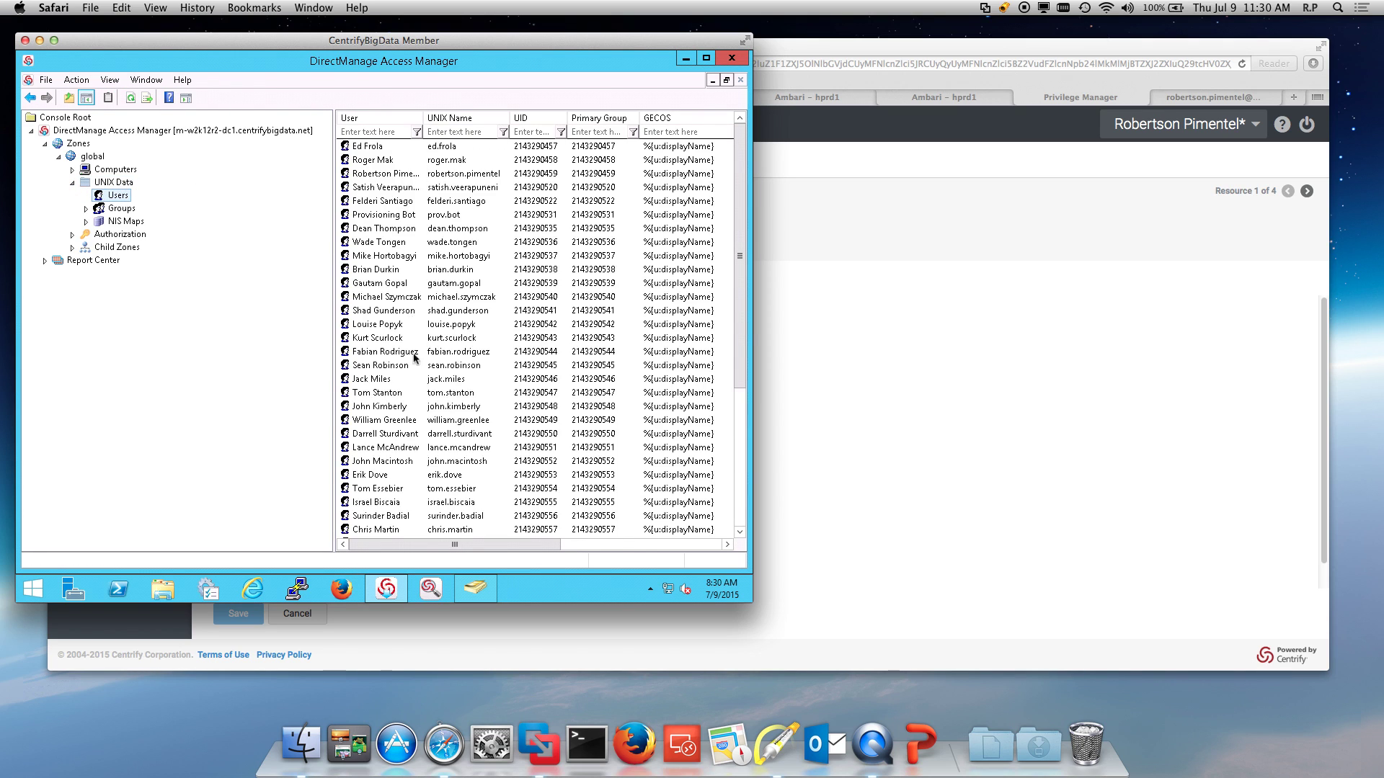
Step: Expand Child Zones and cqa1 > UNIX Data to view cqa1's (empty) Groups
left_click(72, 247)
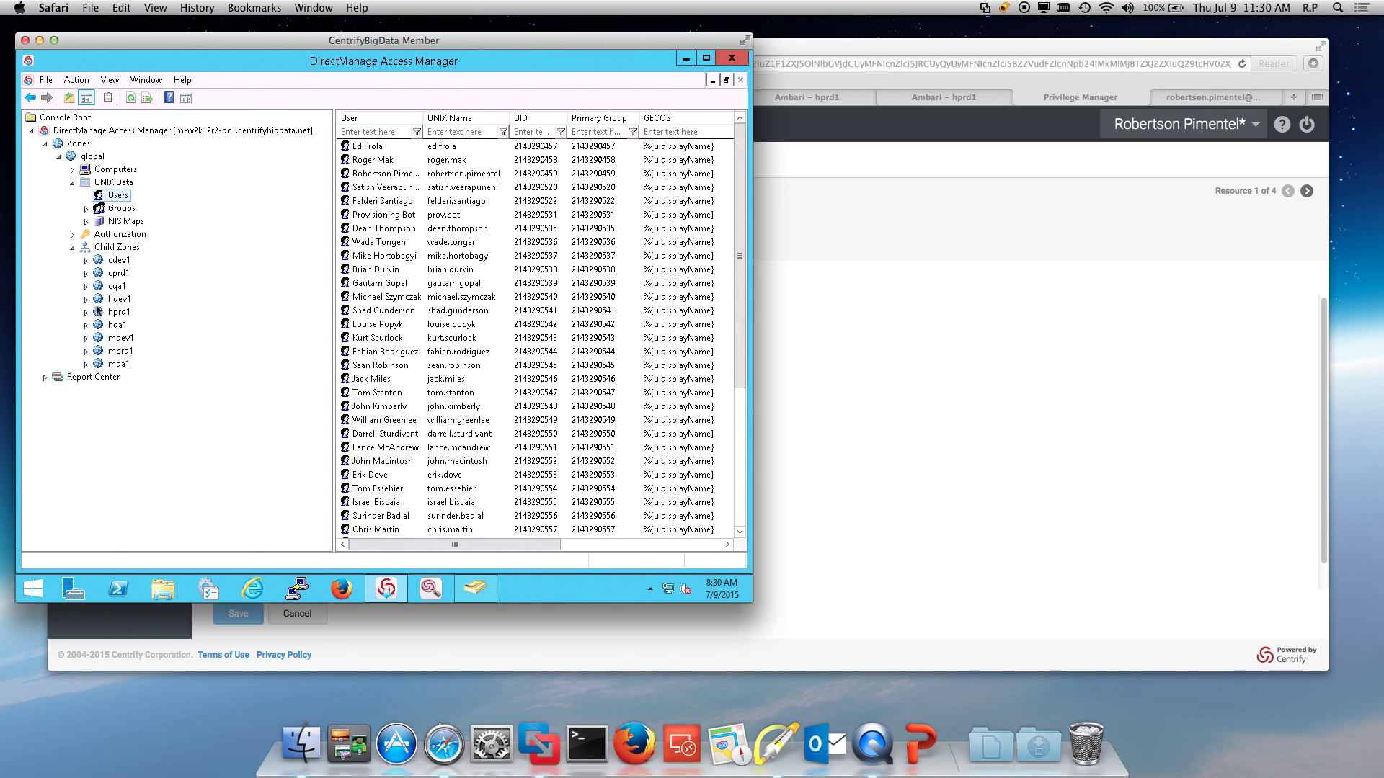
left_click(86, 287)
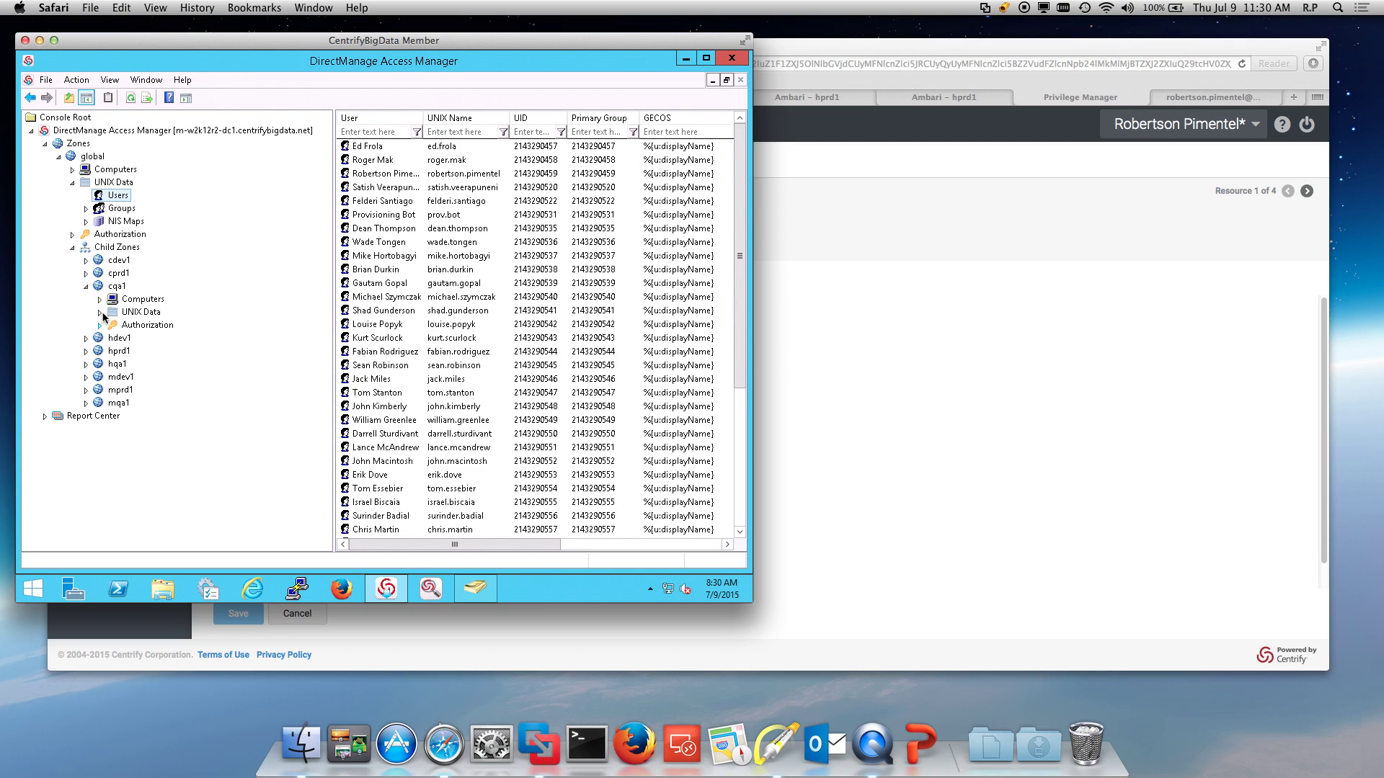
left_click(100, 312)
left_click(142, 340)
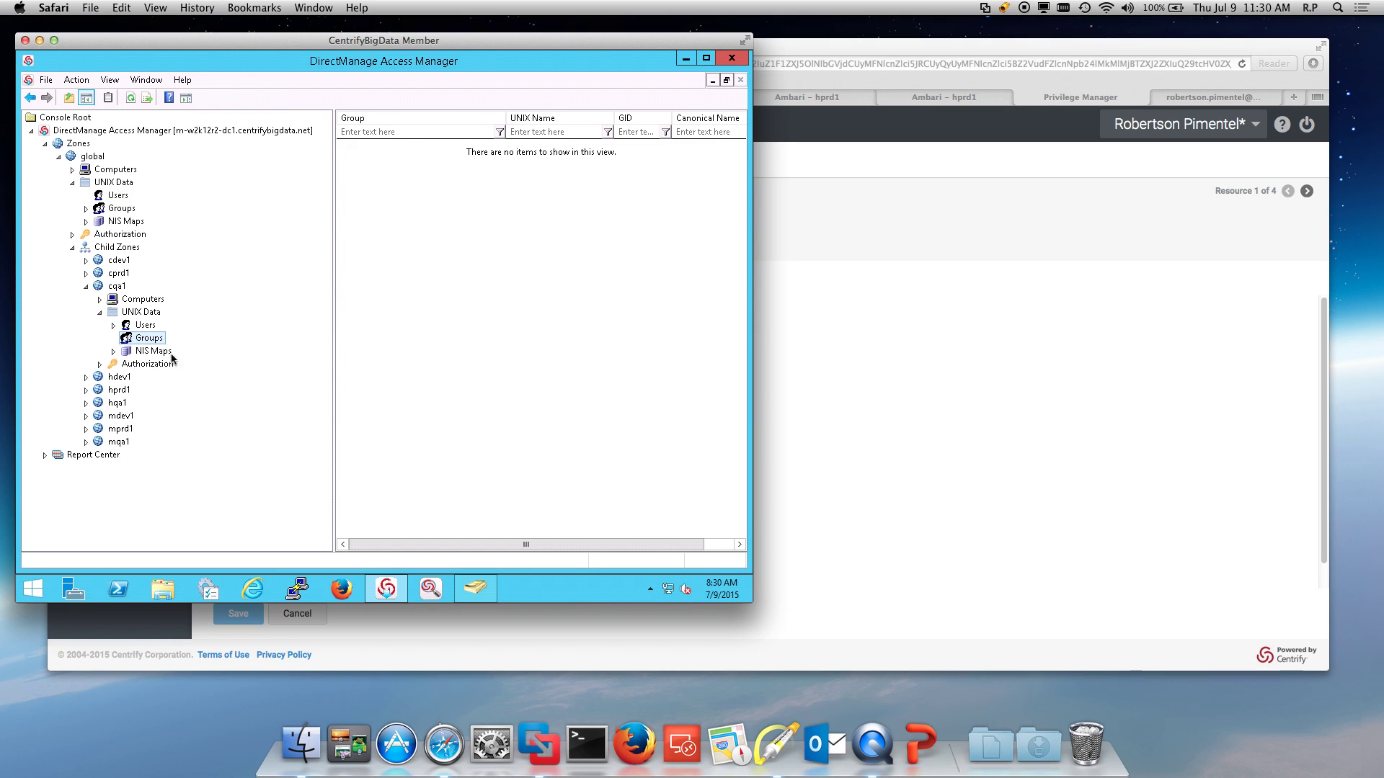
Step: Collapse the cqa1 zone and show the UNIX groups defined in the cprd1 zone
left_click(86, 285)
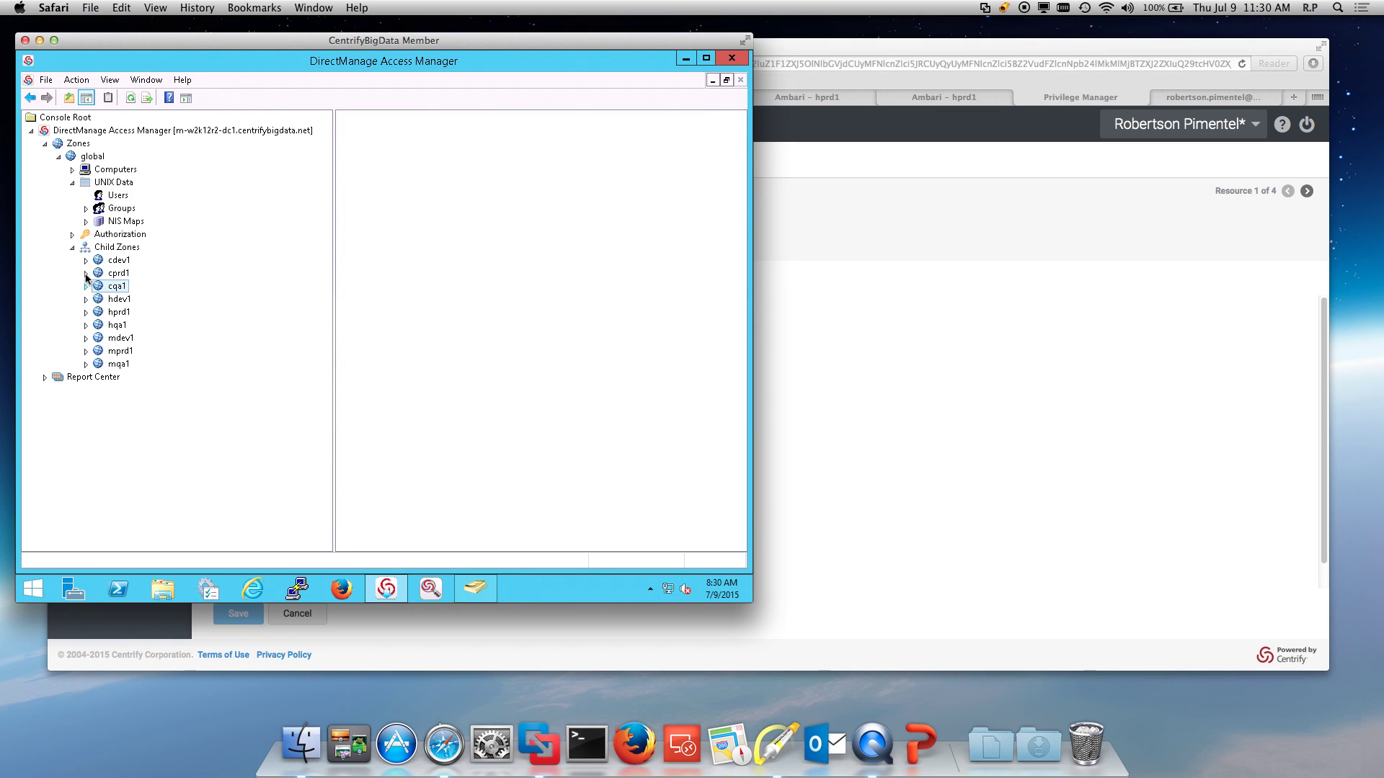
left_click(86, 273)
left_click(100, 300)
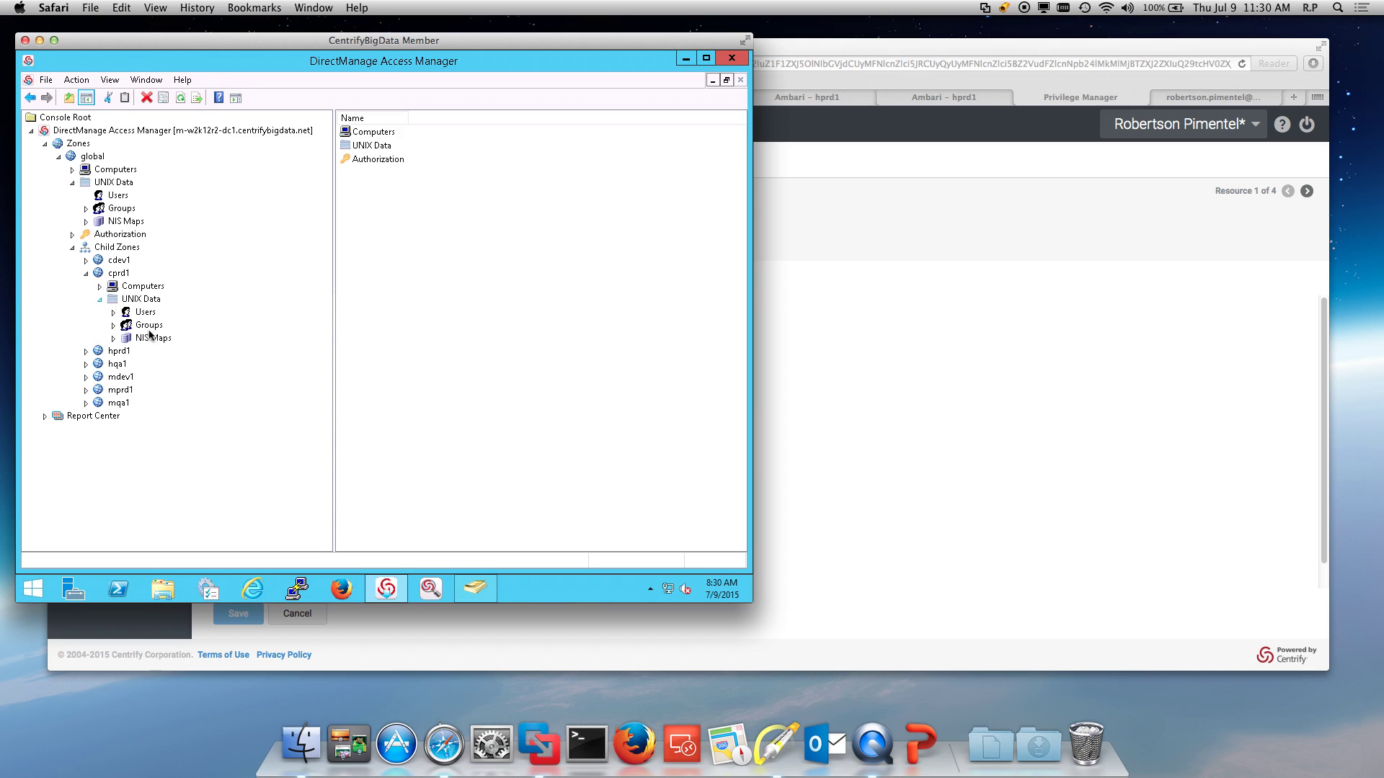
left_click(149, 324)
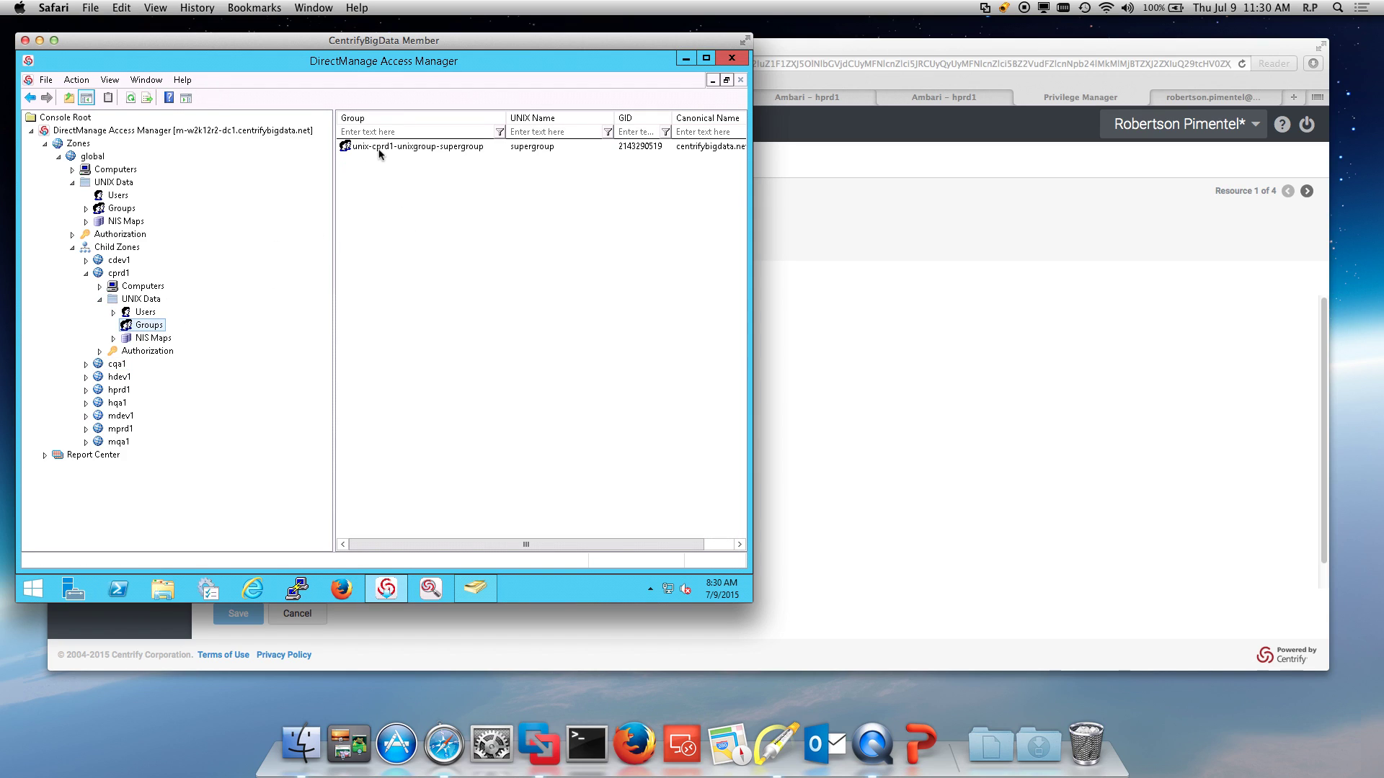
Step: Review the supergroup's members in its Properties, then cancel without changes
right_click(377, 150)
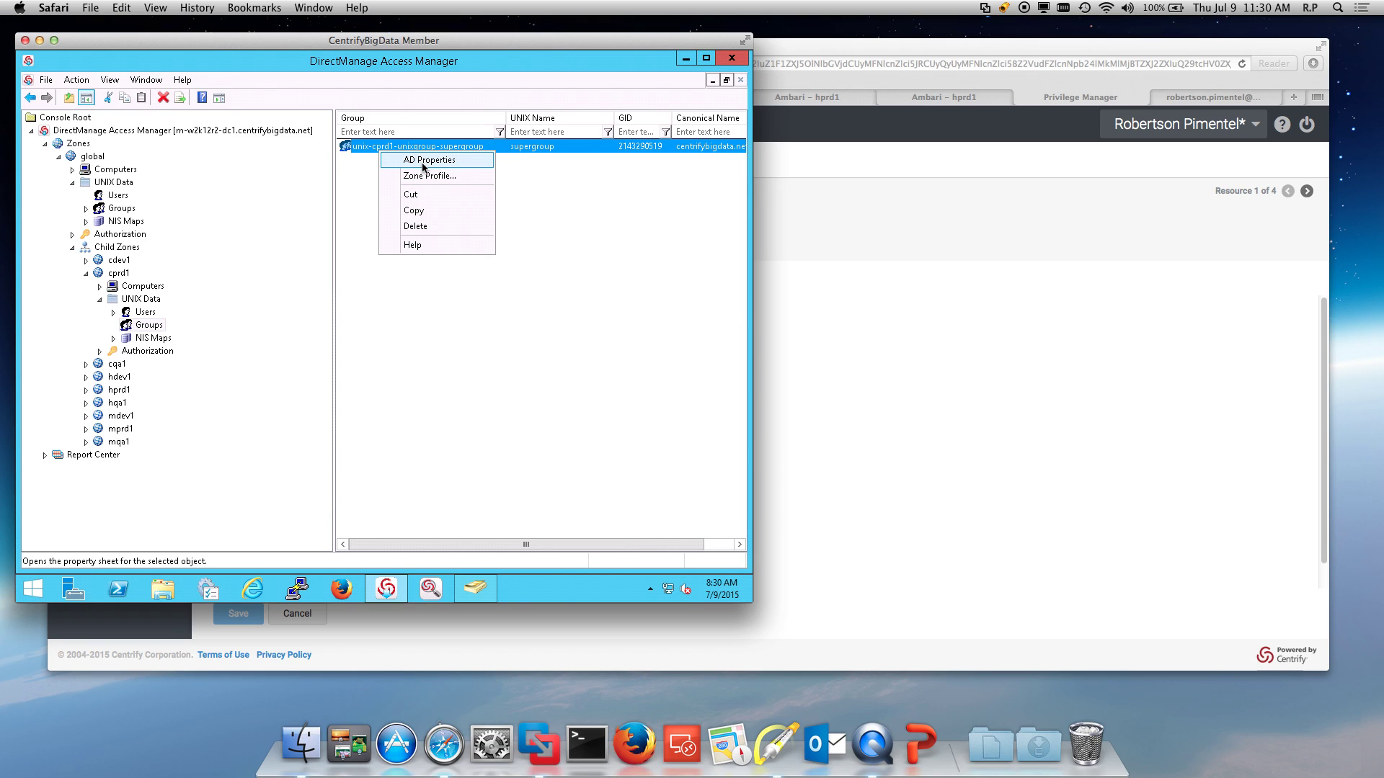
left_click(423, 165)
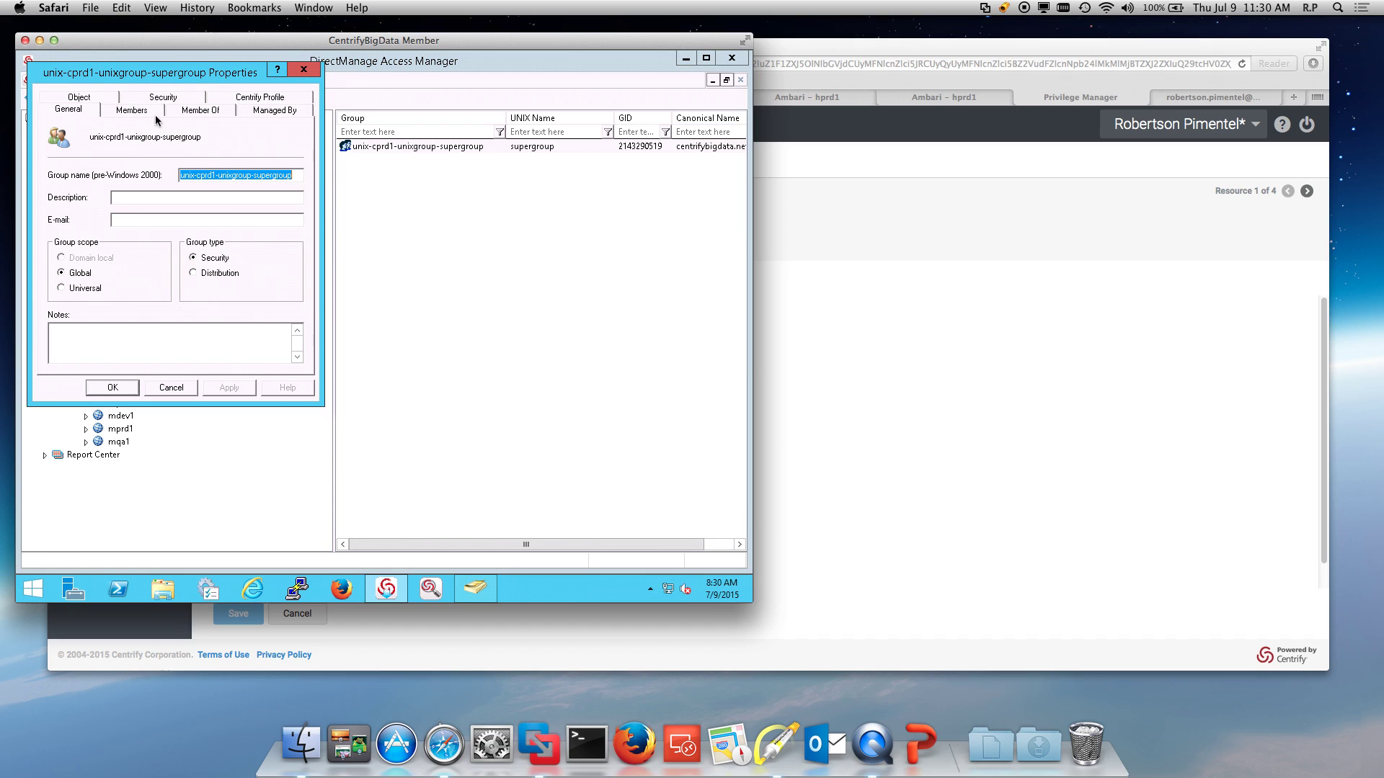
left_click(131, 110)
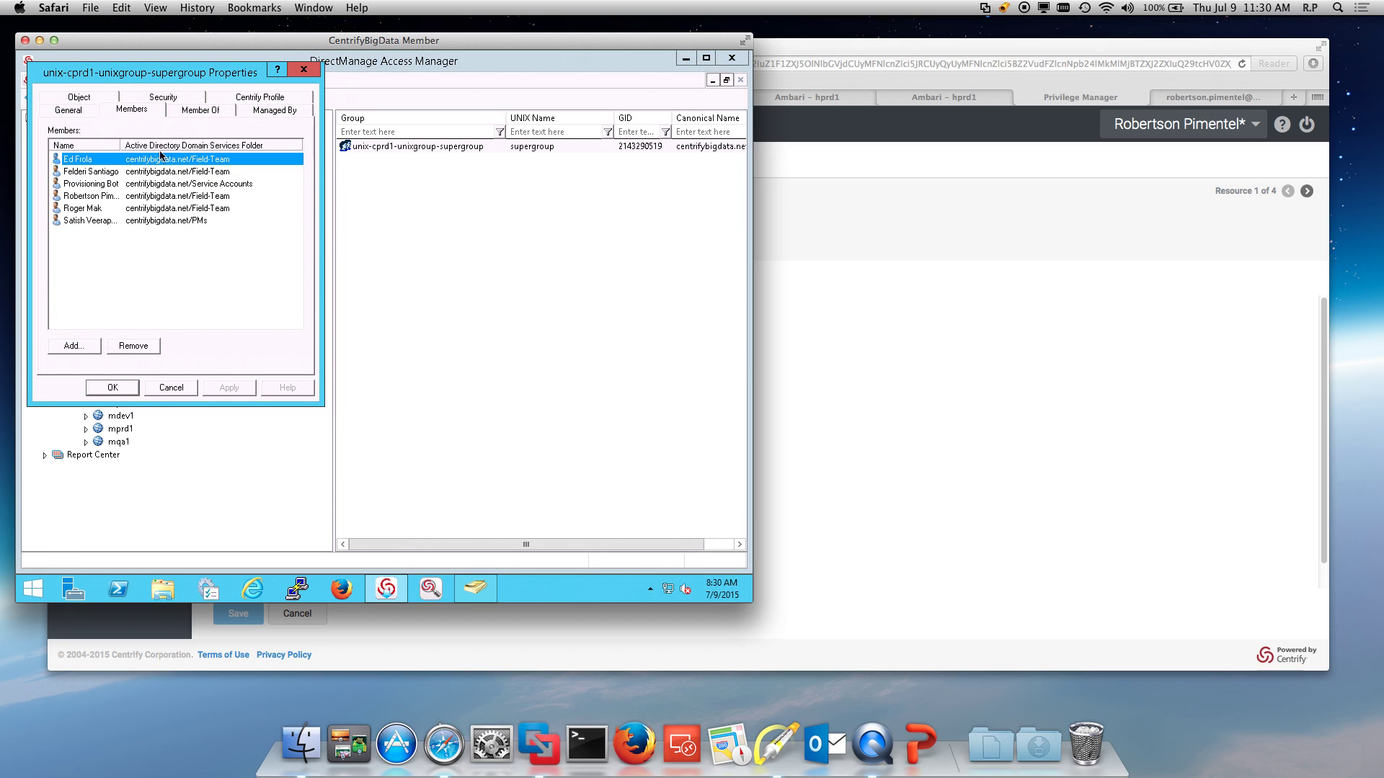
left_click(185, 388)
left_click(418, 397)
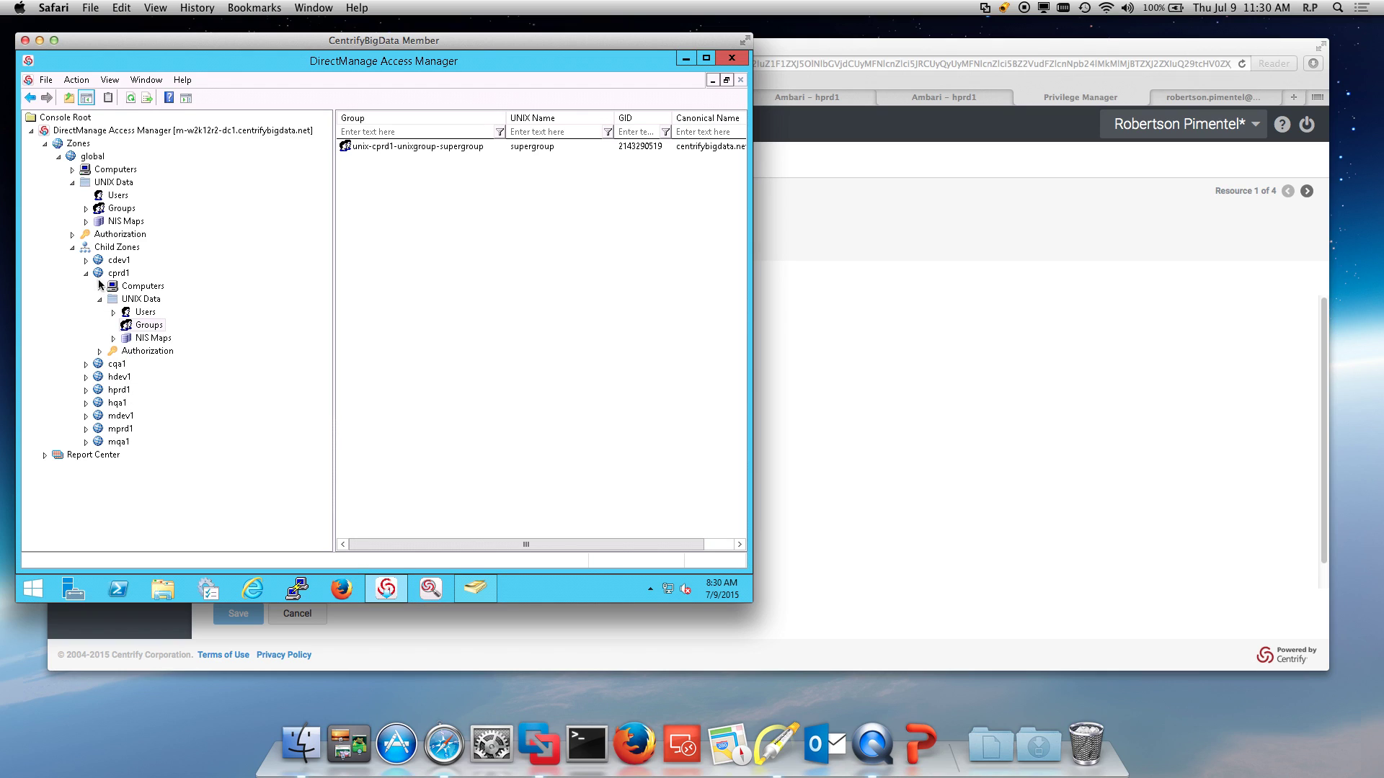
Step: Expand the global zone's role definitions and compare UNIX Sysadmin and Hadoop Data Scientist rights
left_click(75, 236)
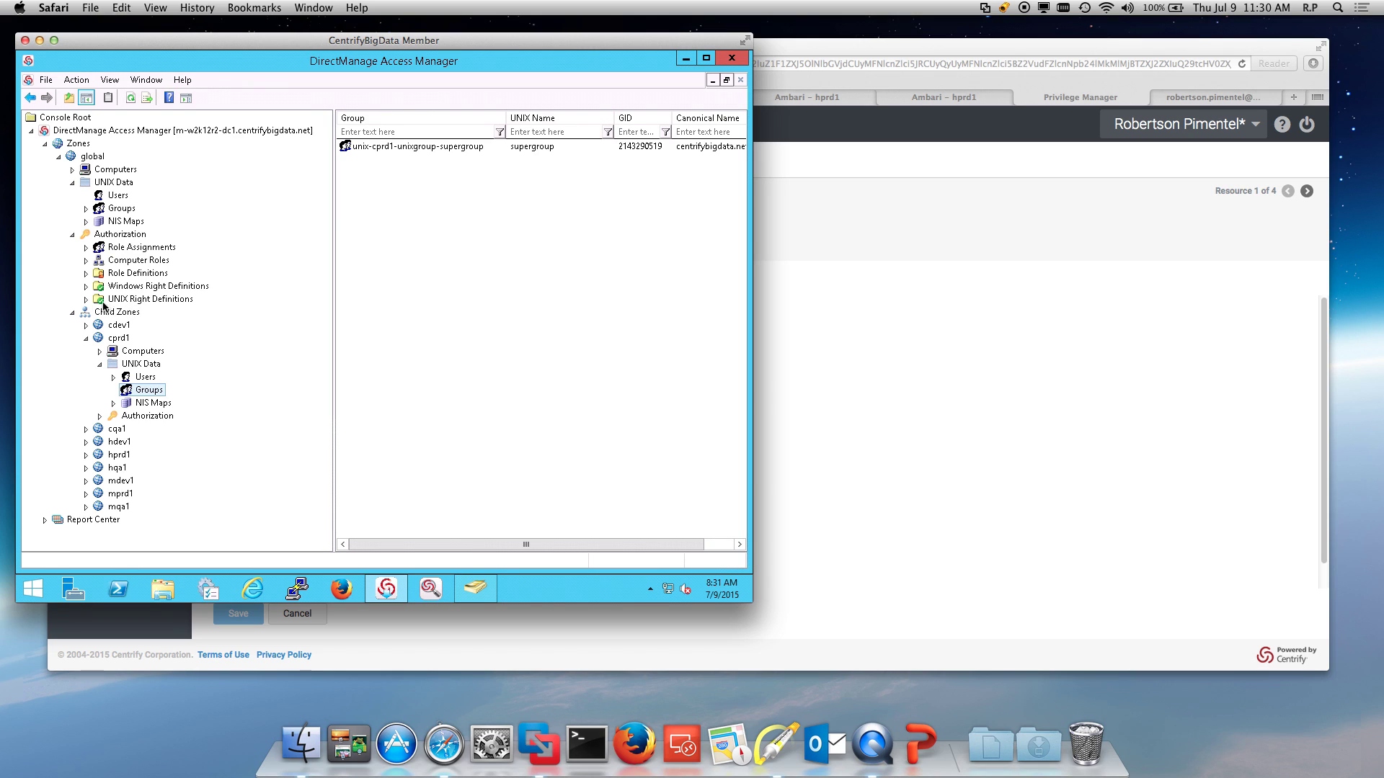
left_click(87, 273)
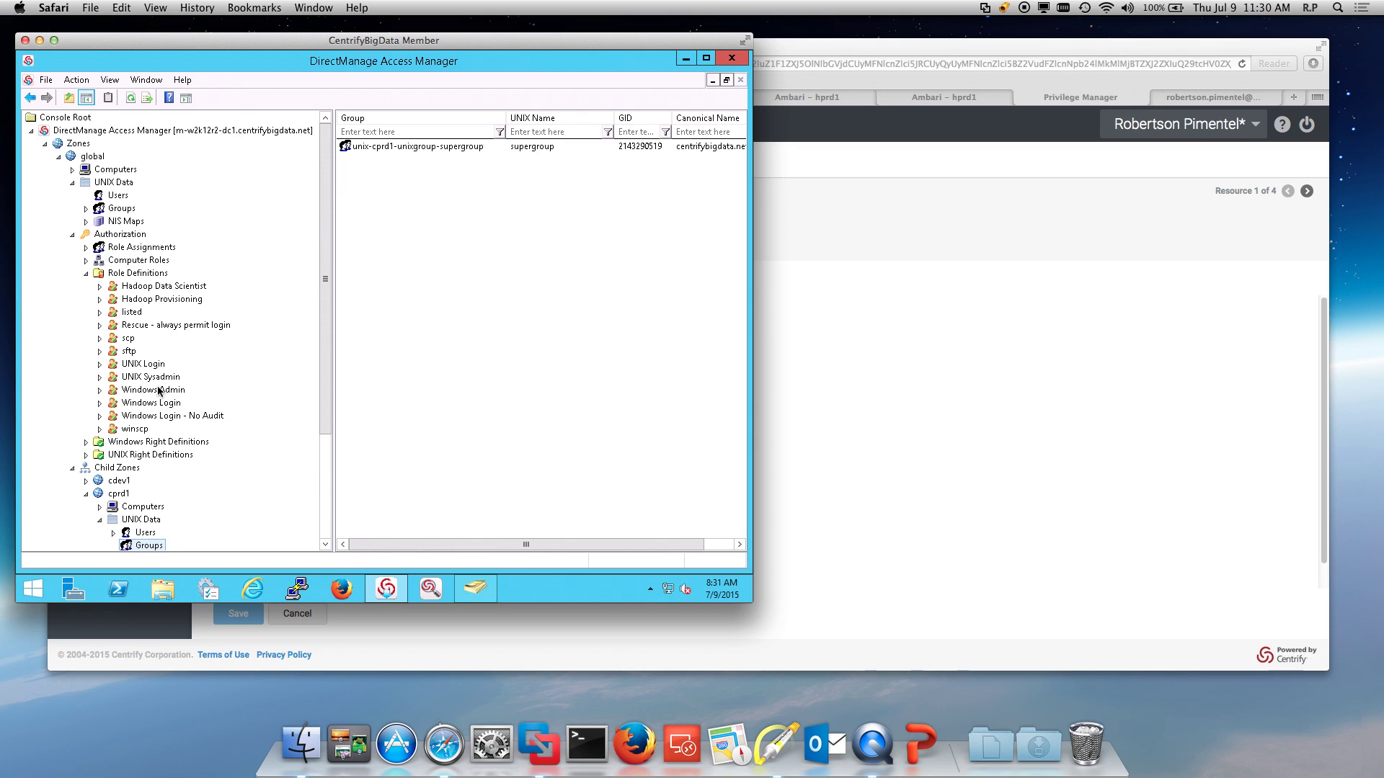
left_click(143, 382)
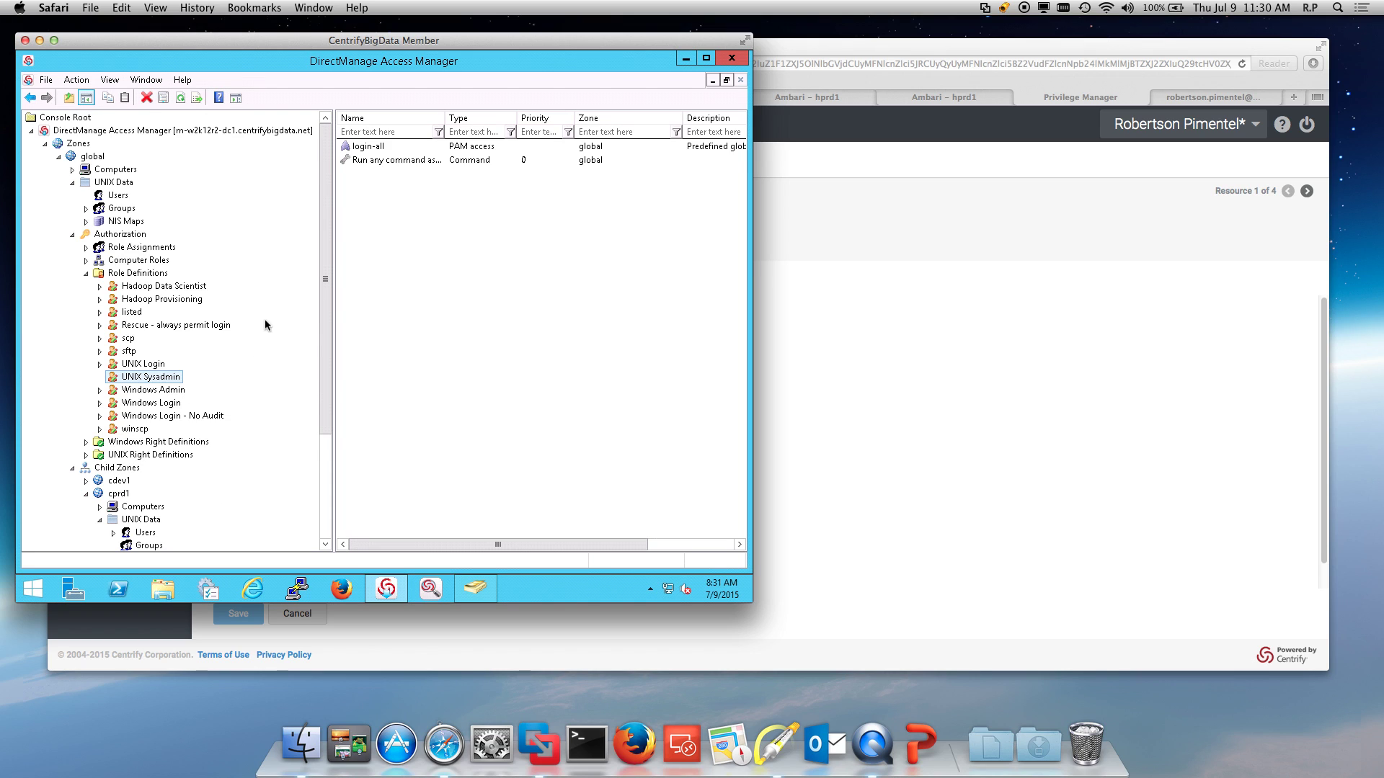
left_click(162, 286)
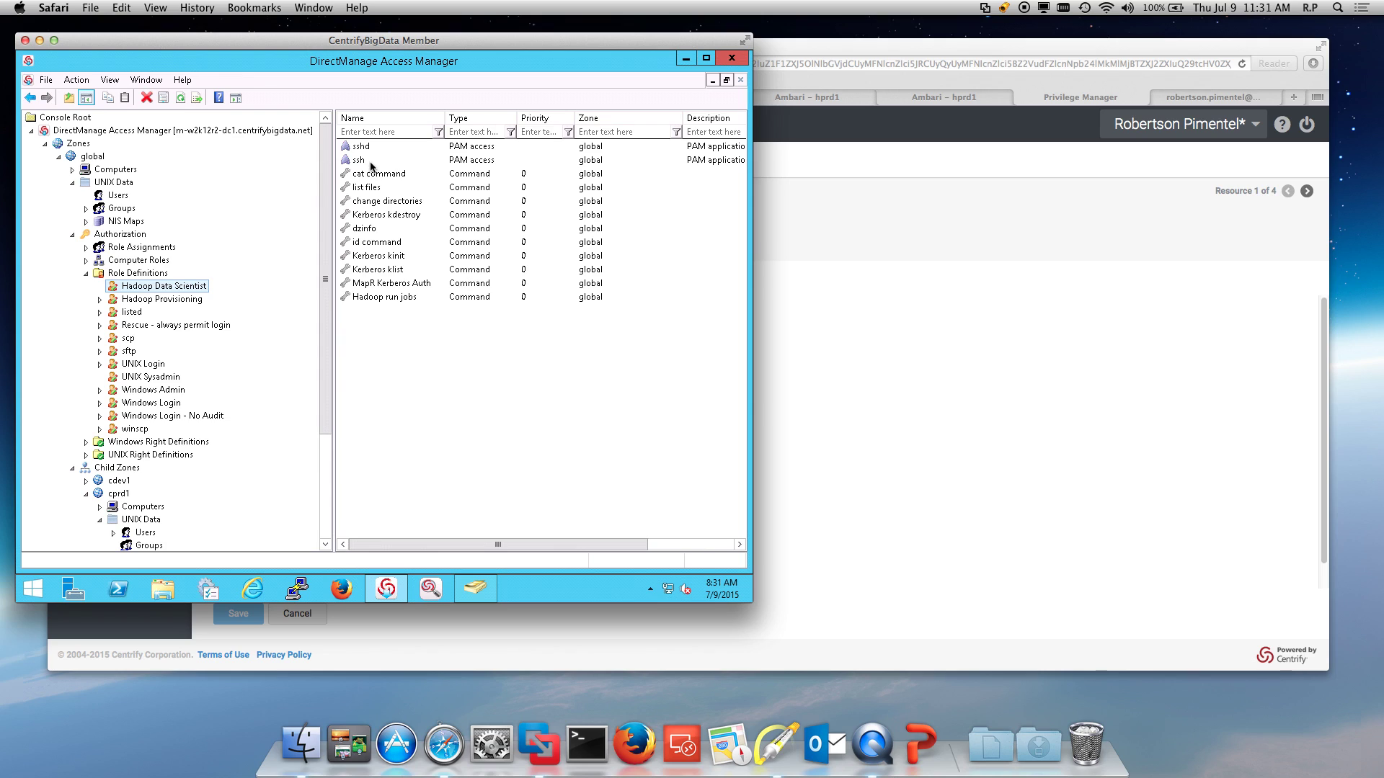
left_click(162, 376)
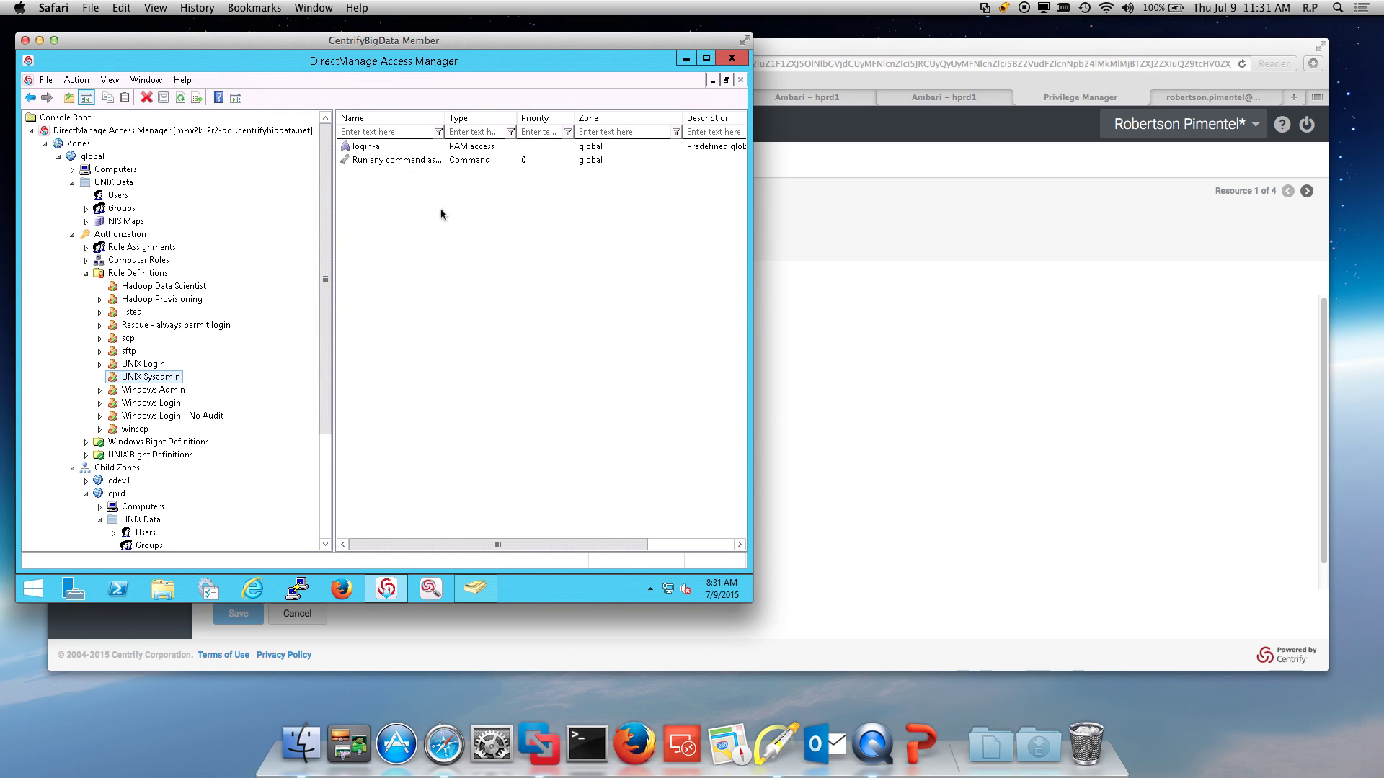
left_click(183, 287)
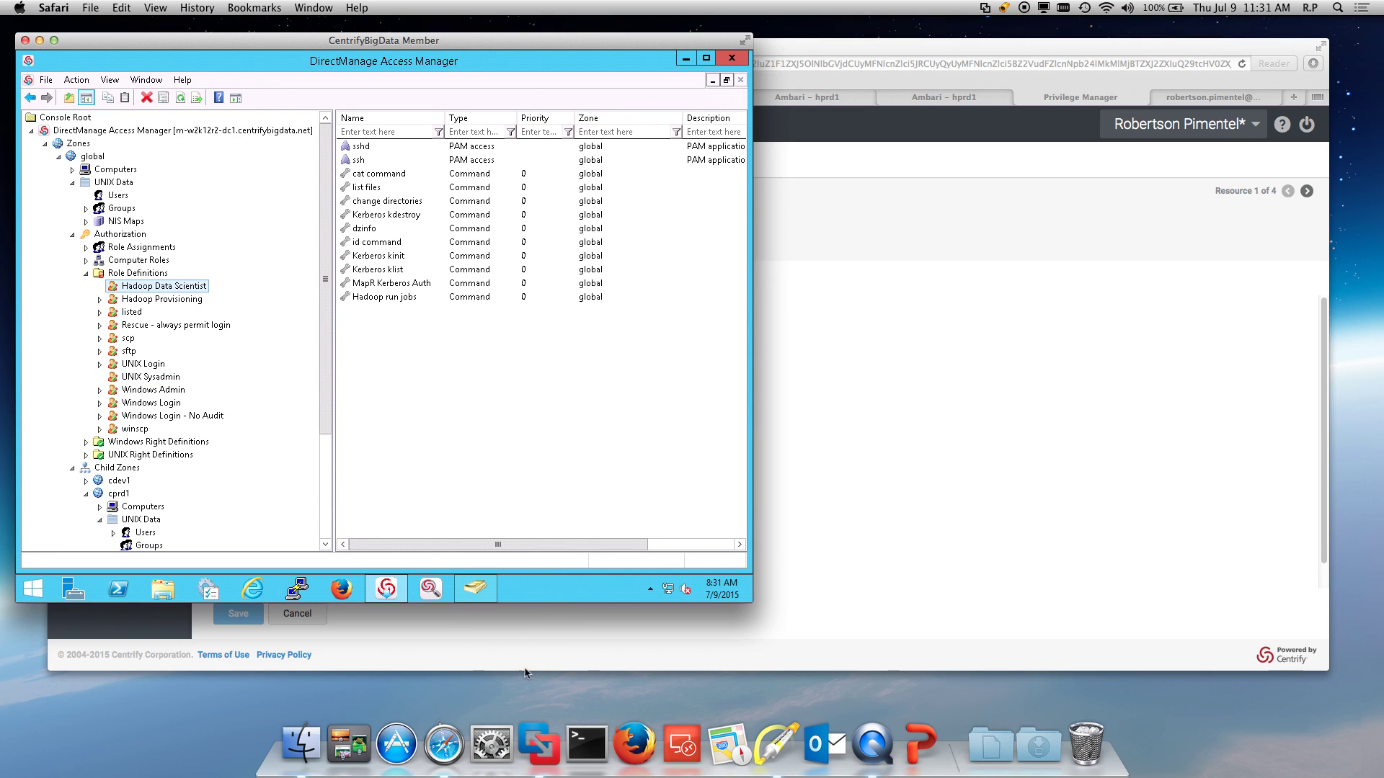
Step: Point an annotation arrow at the Kerberos kinit right, then clear it and show the remote desktop
left_click(776, 744)
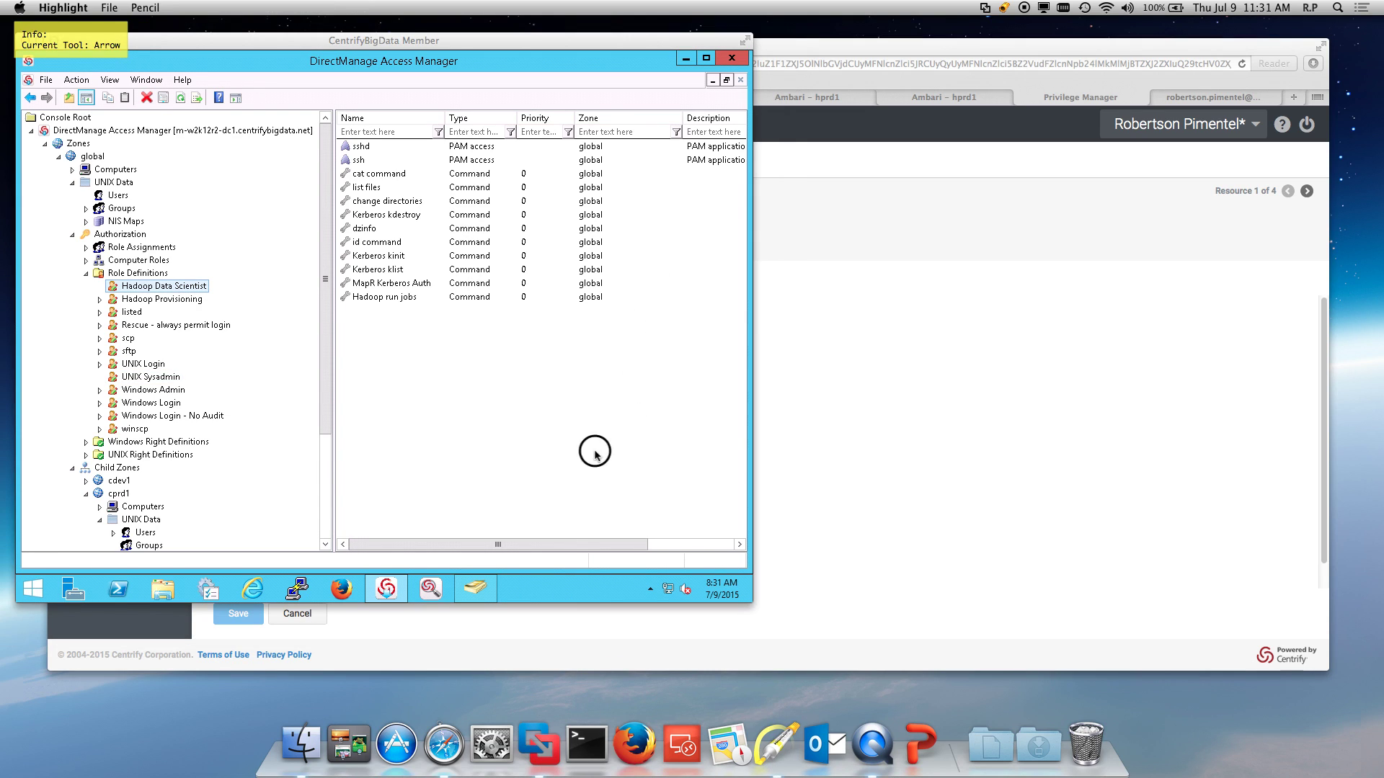
mouse_move(595, 453)
left_mouse_down()
mouse_move(394, 282)
mouse_move(411, 263)
left_mouse_up()
key("f")
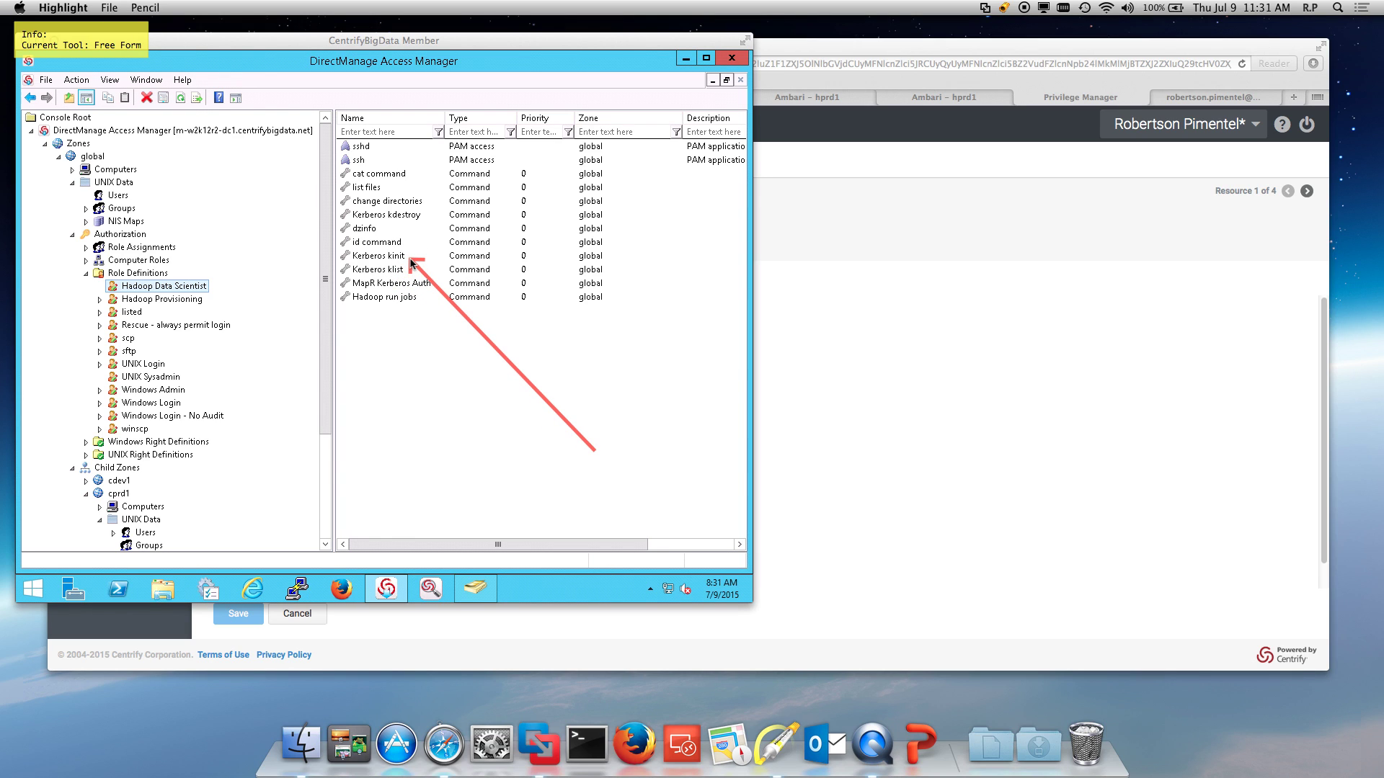
key("Escape")
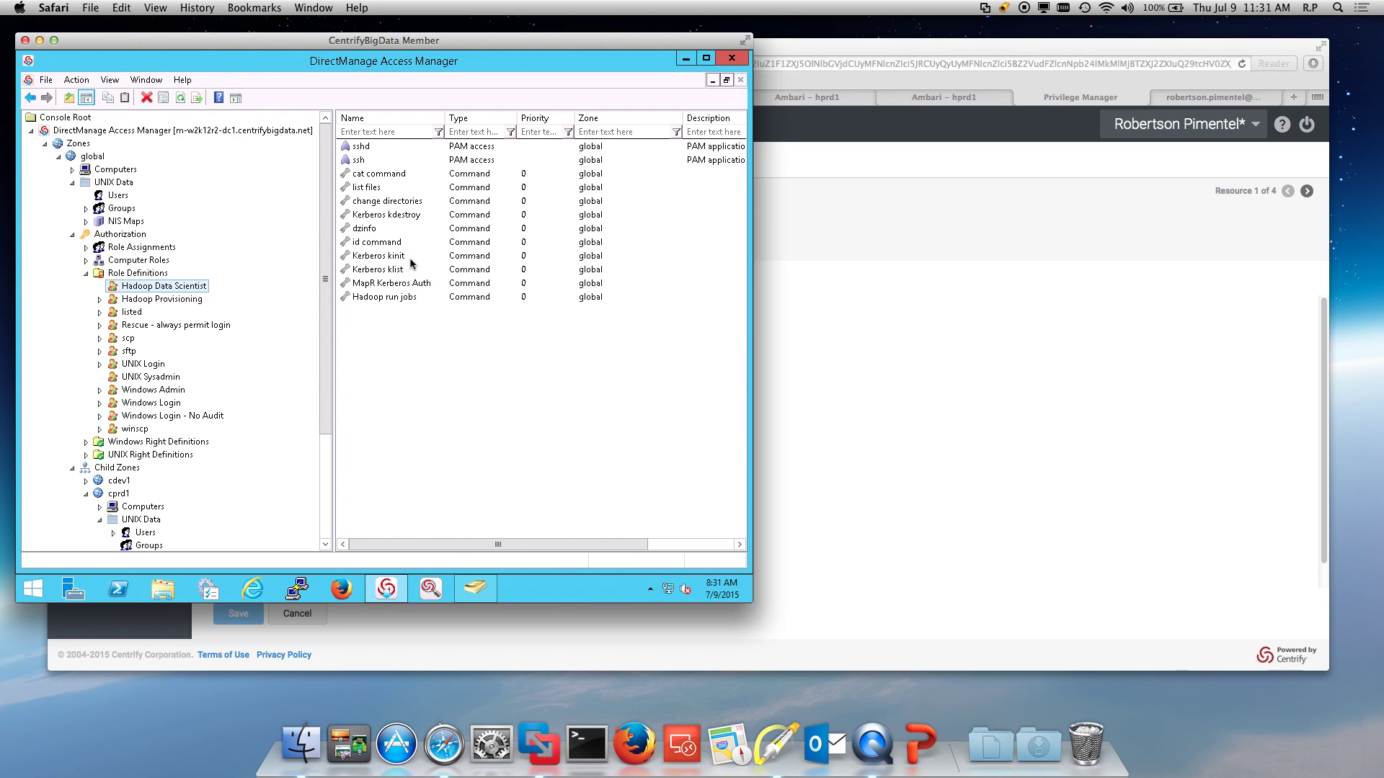
left_click(750, 595)
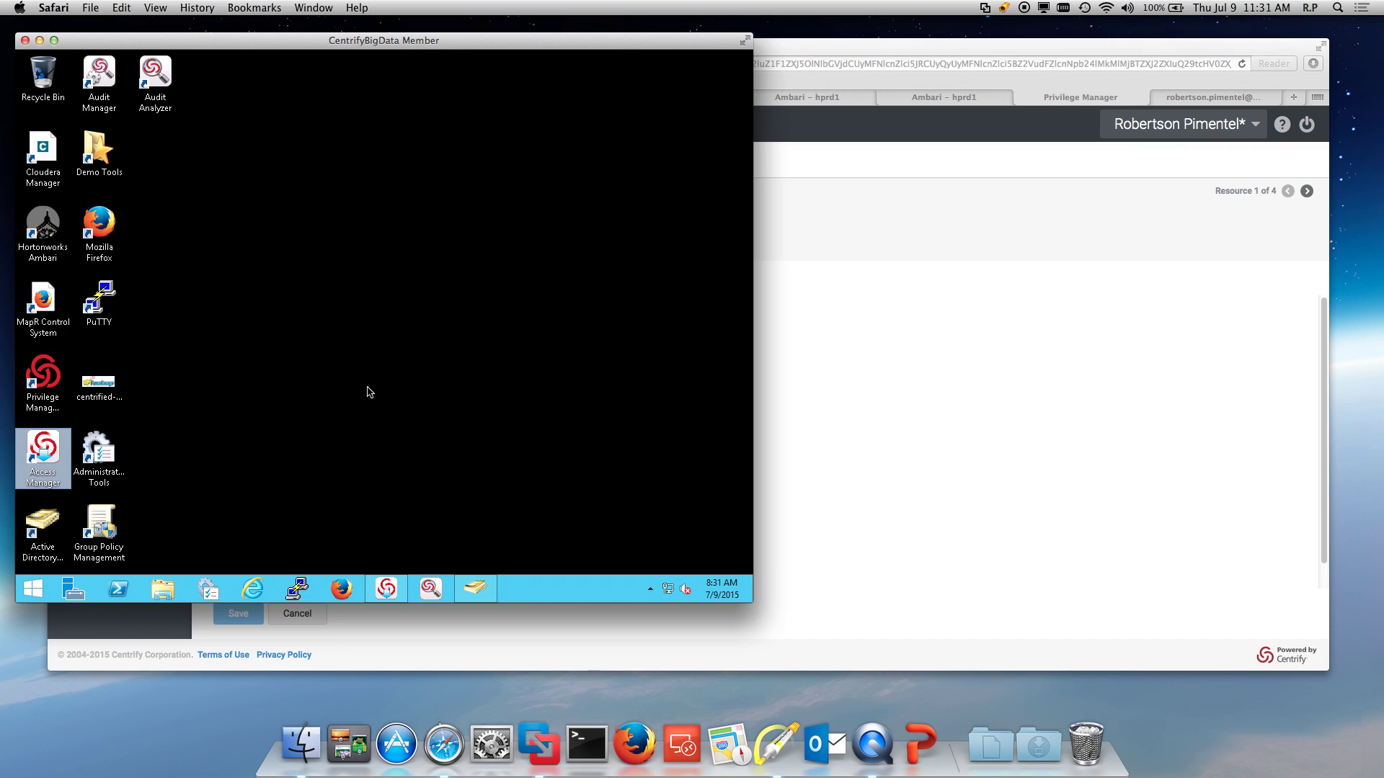
Step: Launch PuTTY and connect to cprd1n1 with the 'Cloudera Headnode SSO' saved session
left_click(309, 383)
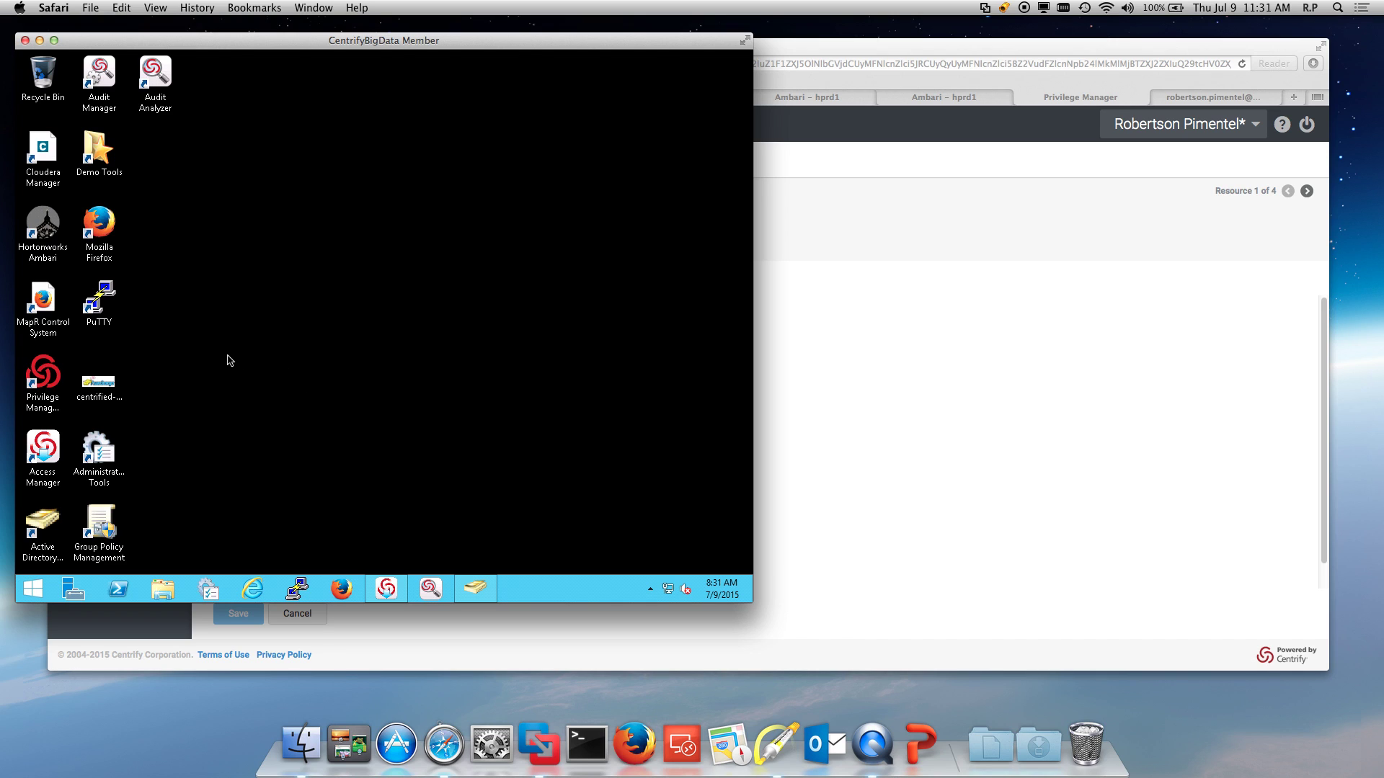
double_click(100, 311)
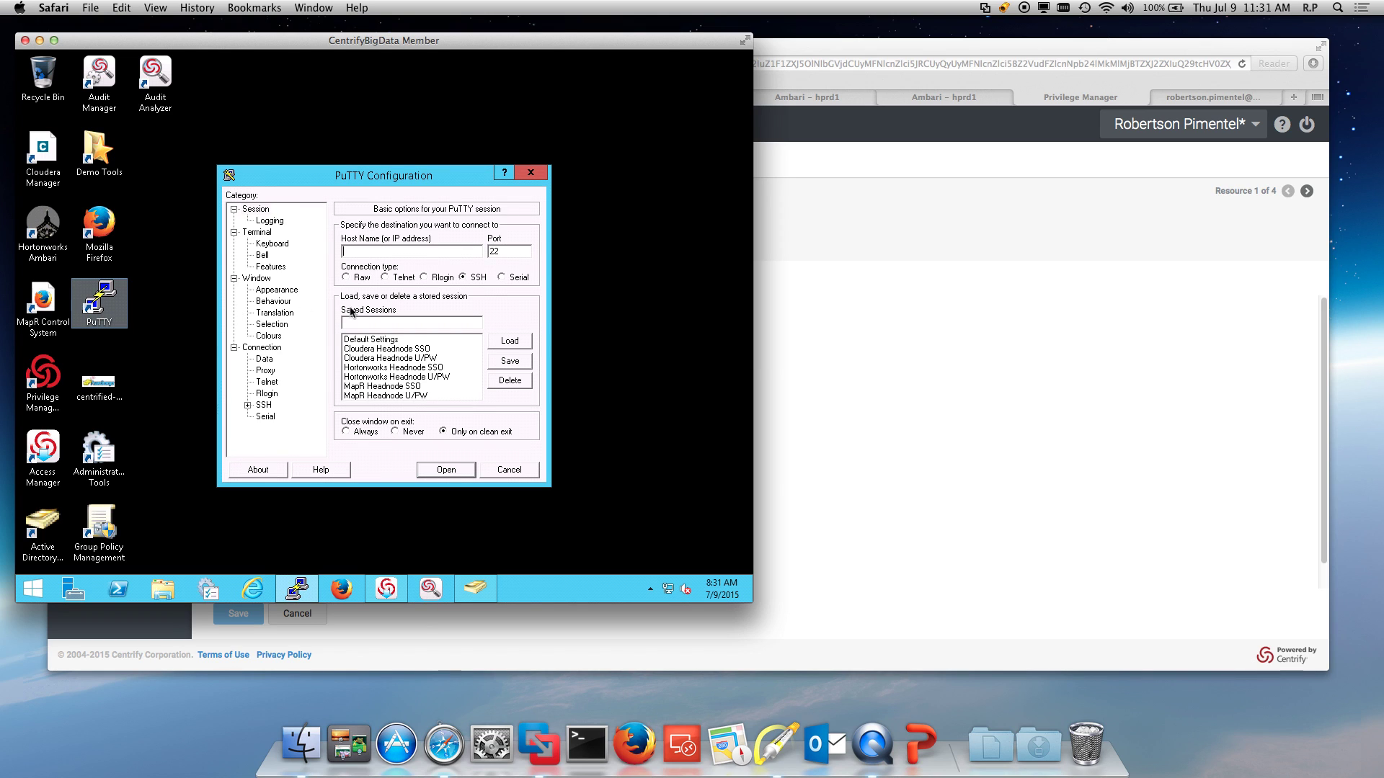
left_click_drag(382, 170, 349, 343)
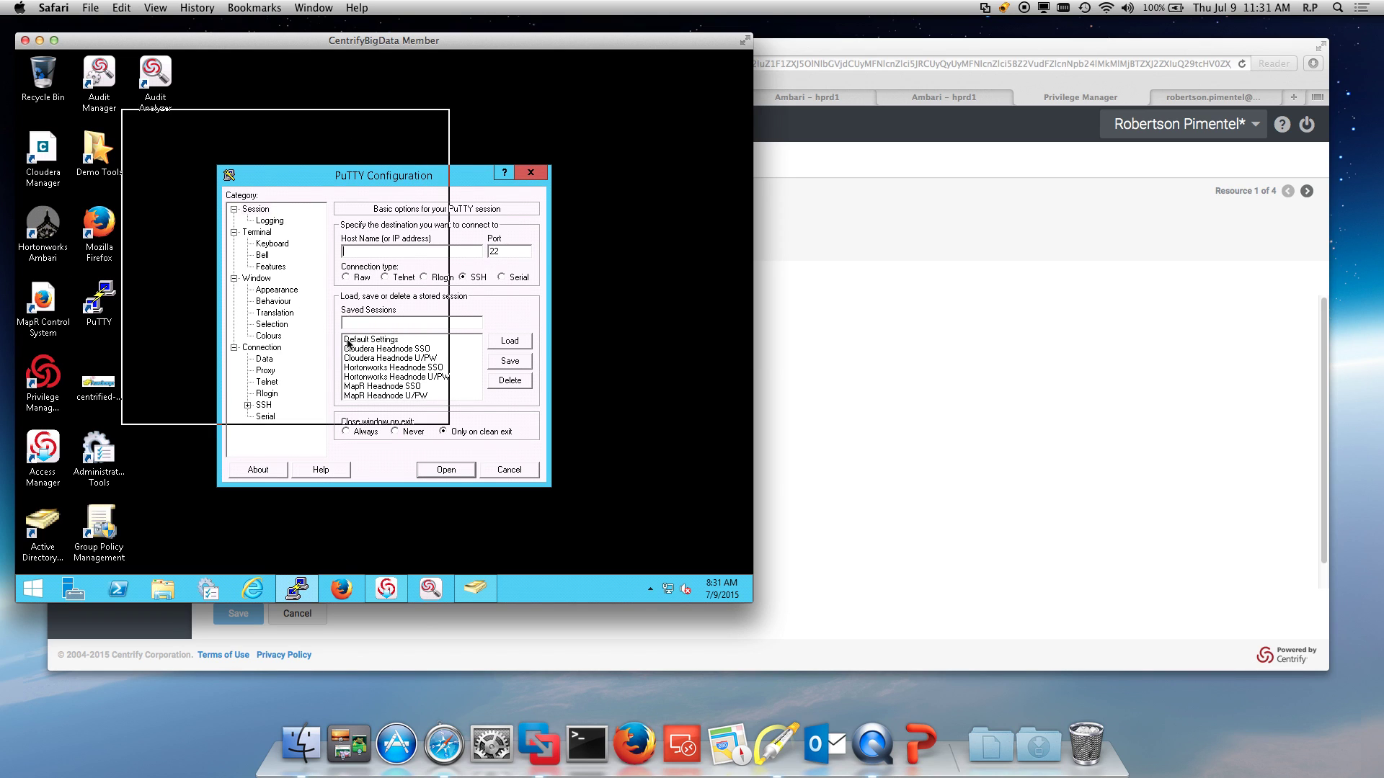
left_click(298, 289)
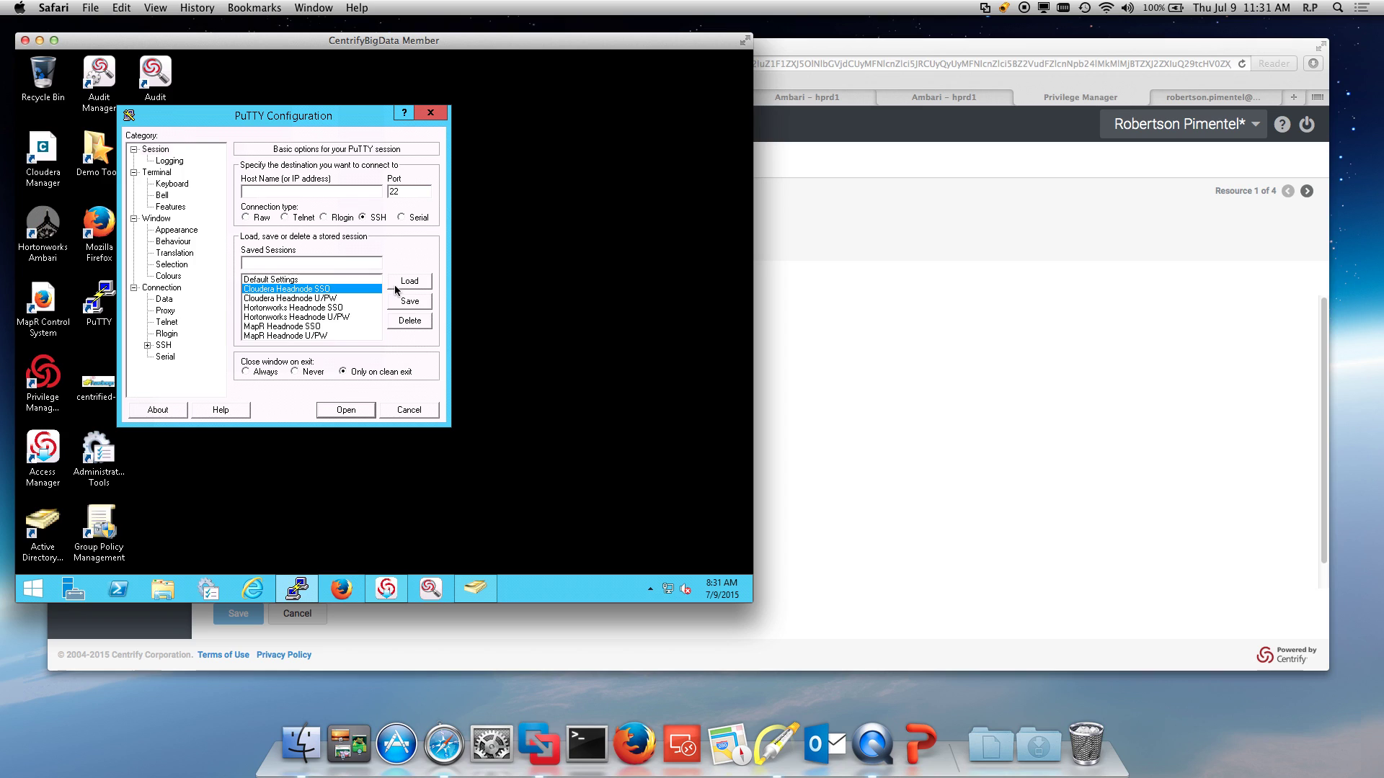
left_click(355, 414)
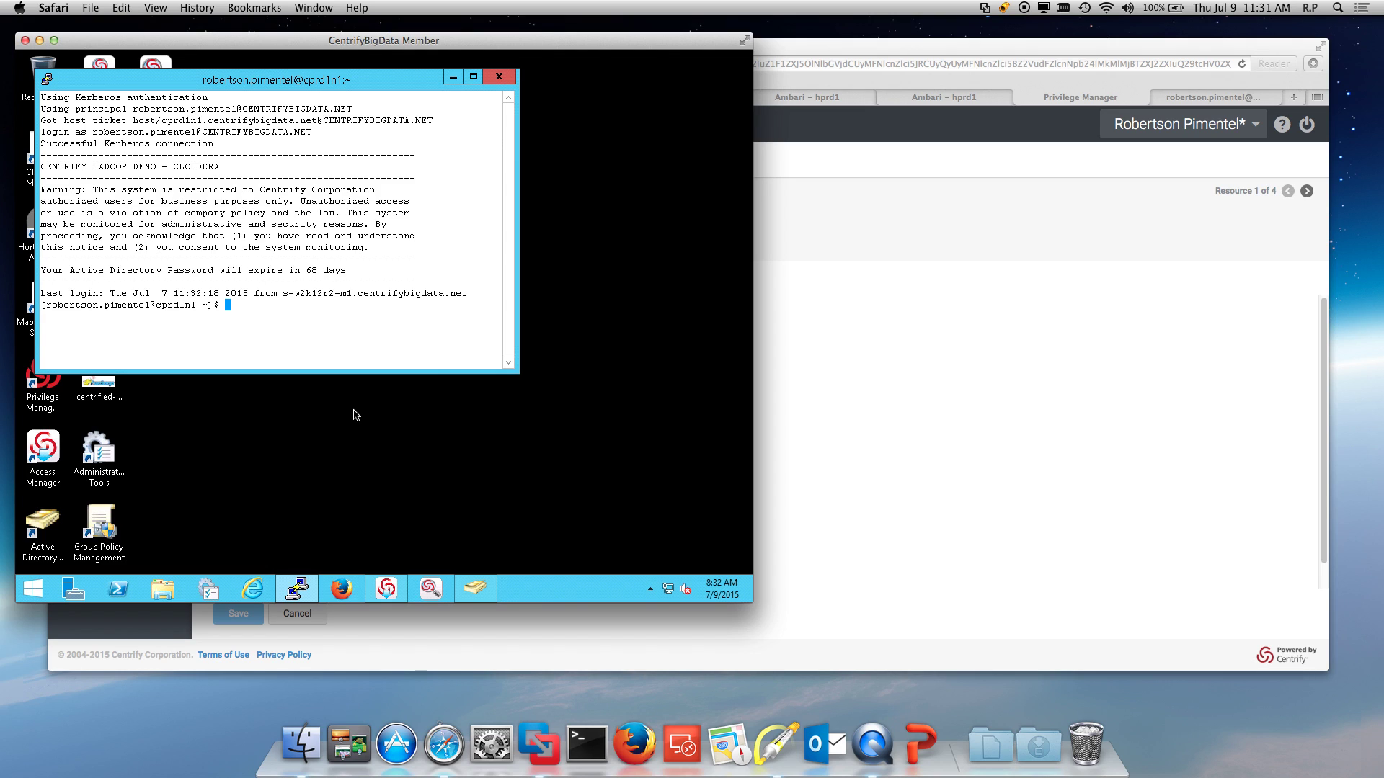
Step: Clear the terminal and run adinfo to show the node's domain join status
type("clear")
key("Return")
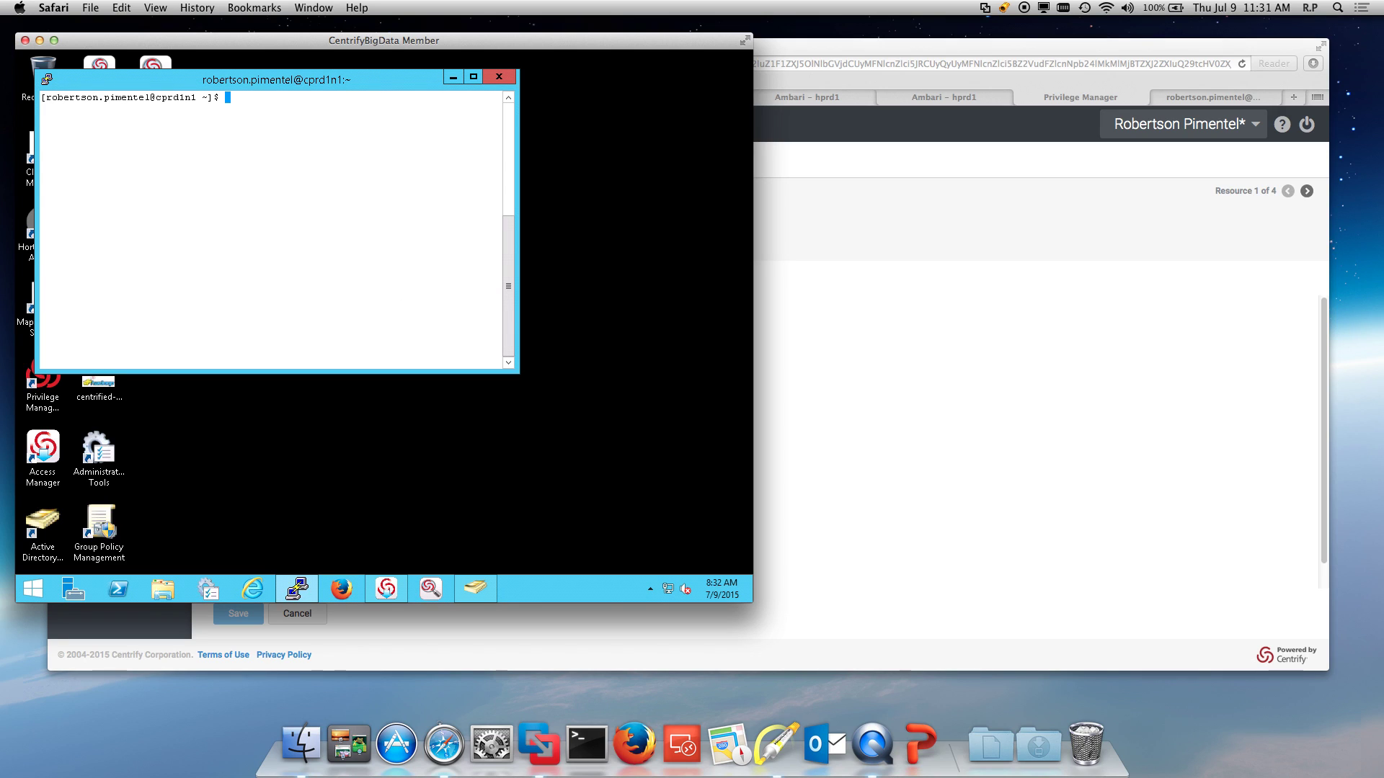
type("adinfo")
key("Return")
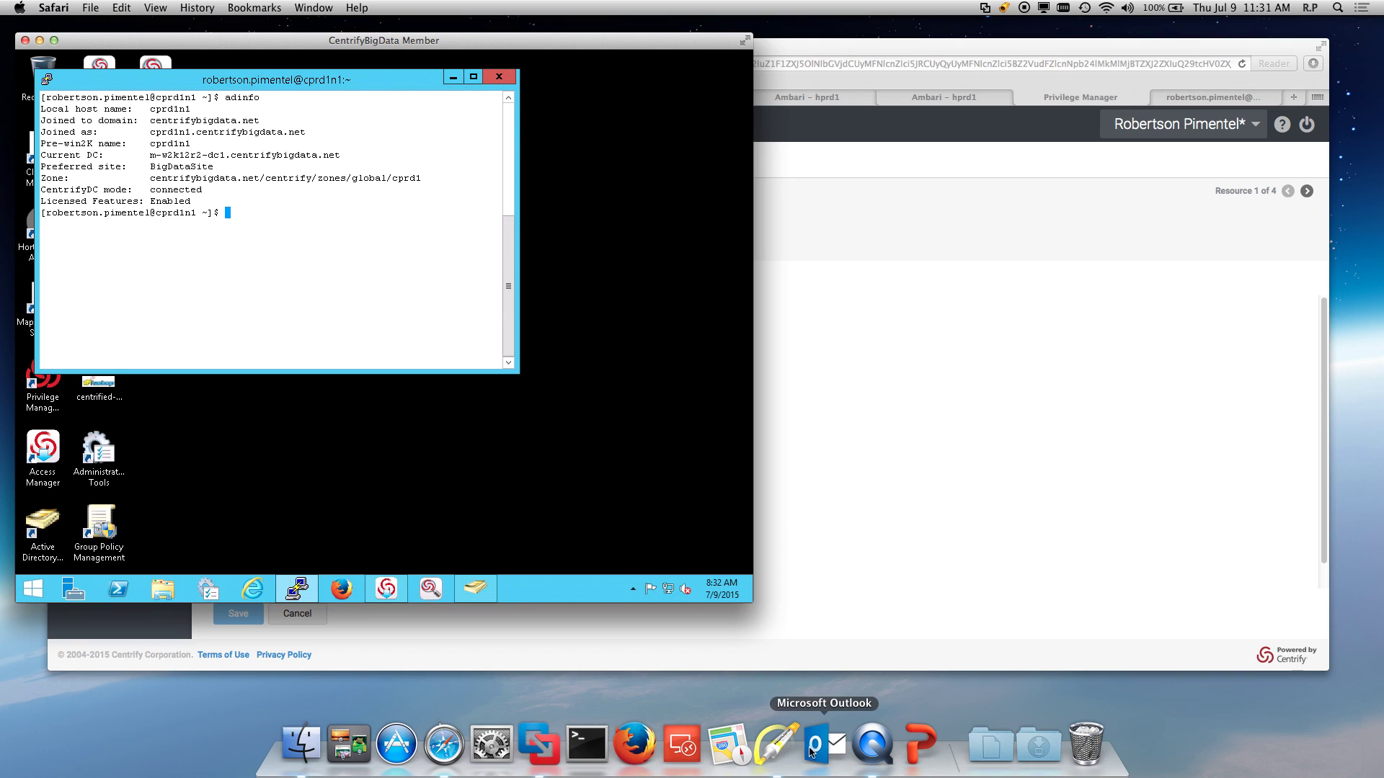
Step: Annotate the centrifybigdata.net domain, cprd1 zone and connected mode lines, then clear the marks
left_click(775, 744)
key("a")
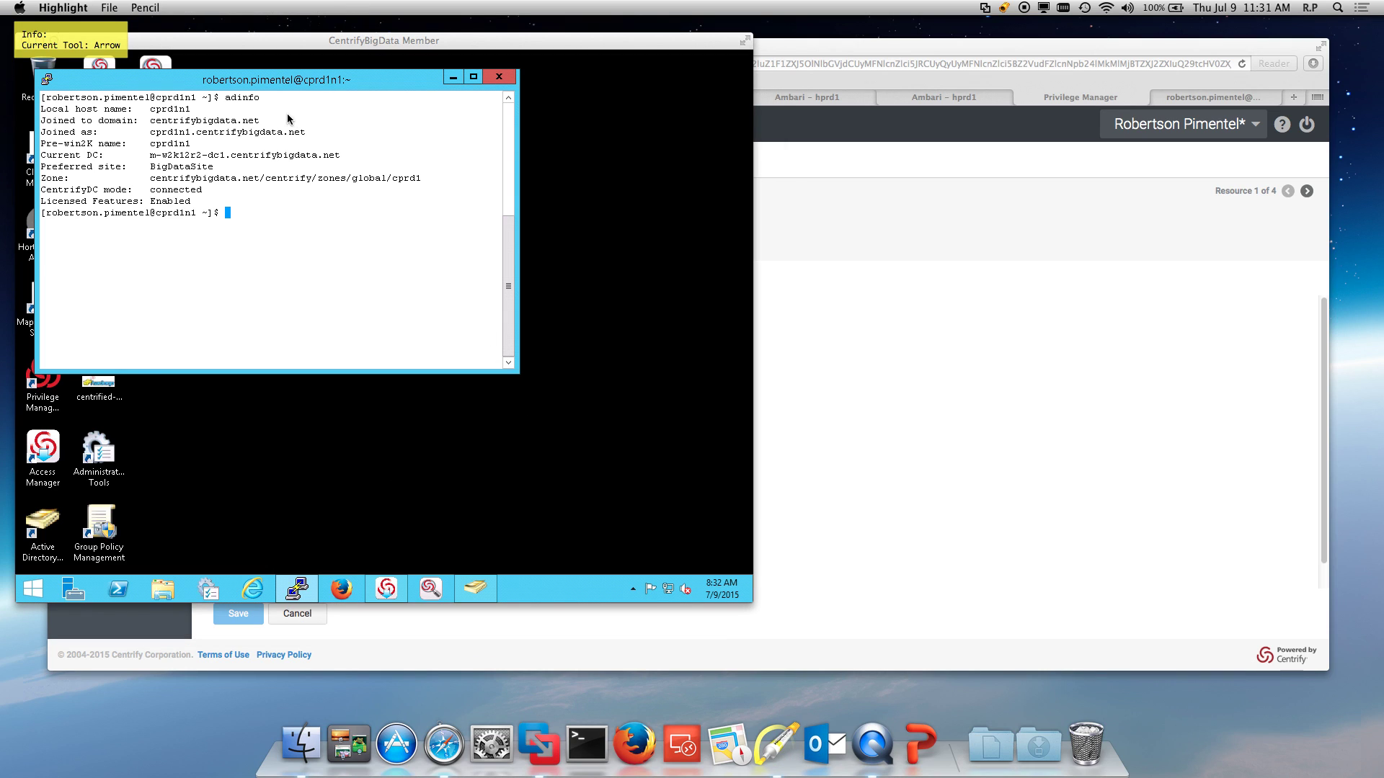
left_click_drag(302, 102, 275, 120)
mouse_move(252, 226)
left_mouse_down()
mouse_move(217, 194)
mouse_move(248, 170)
left_mouse_up()
key("f")
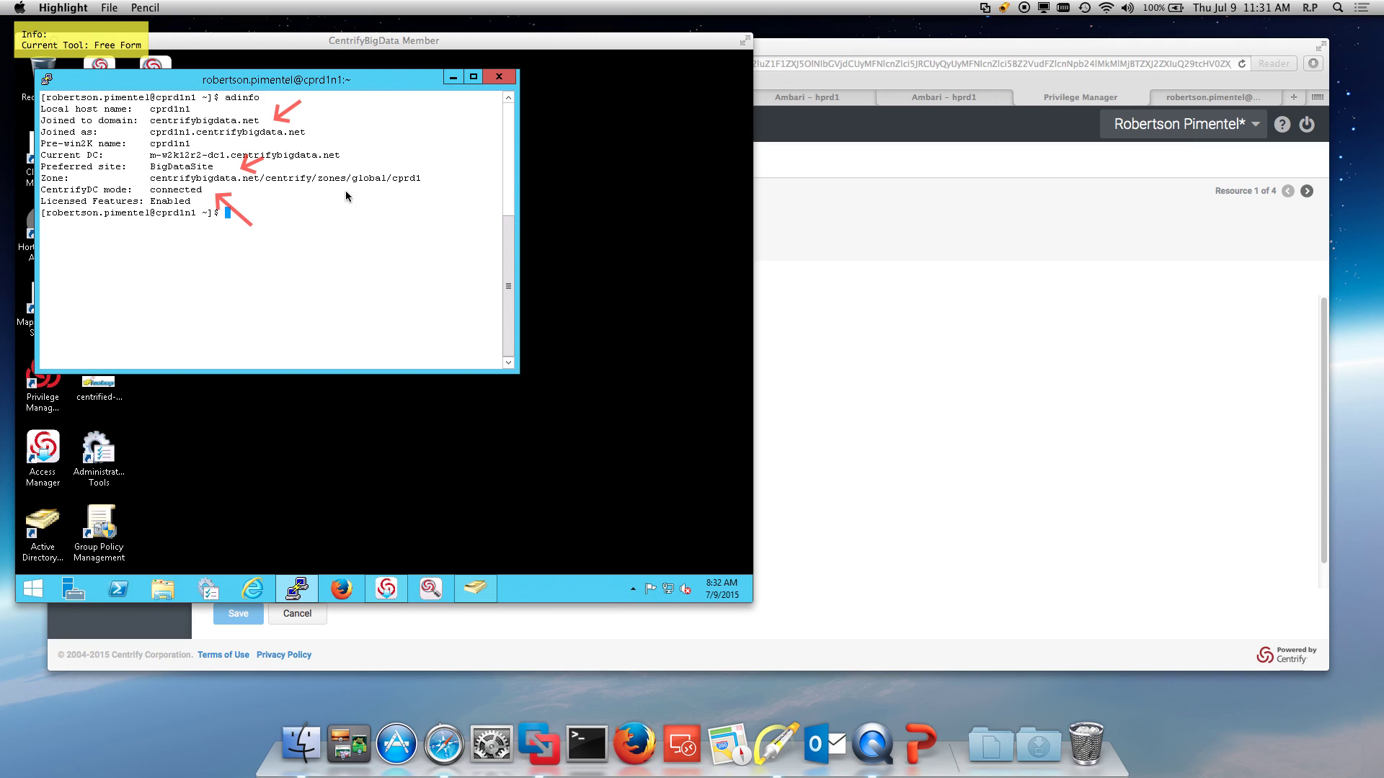
key("Escape")
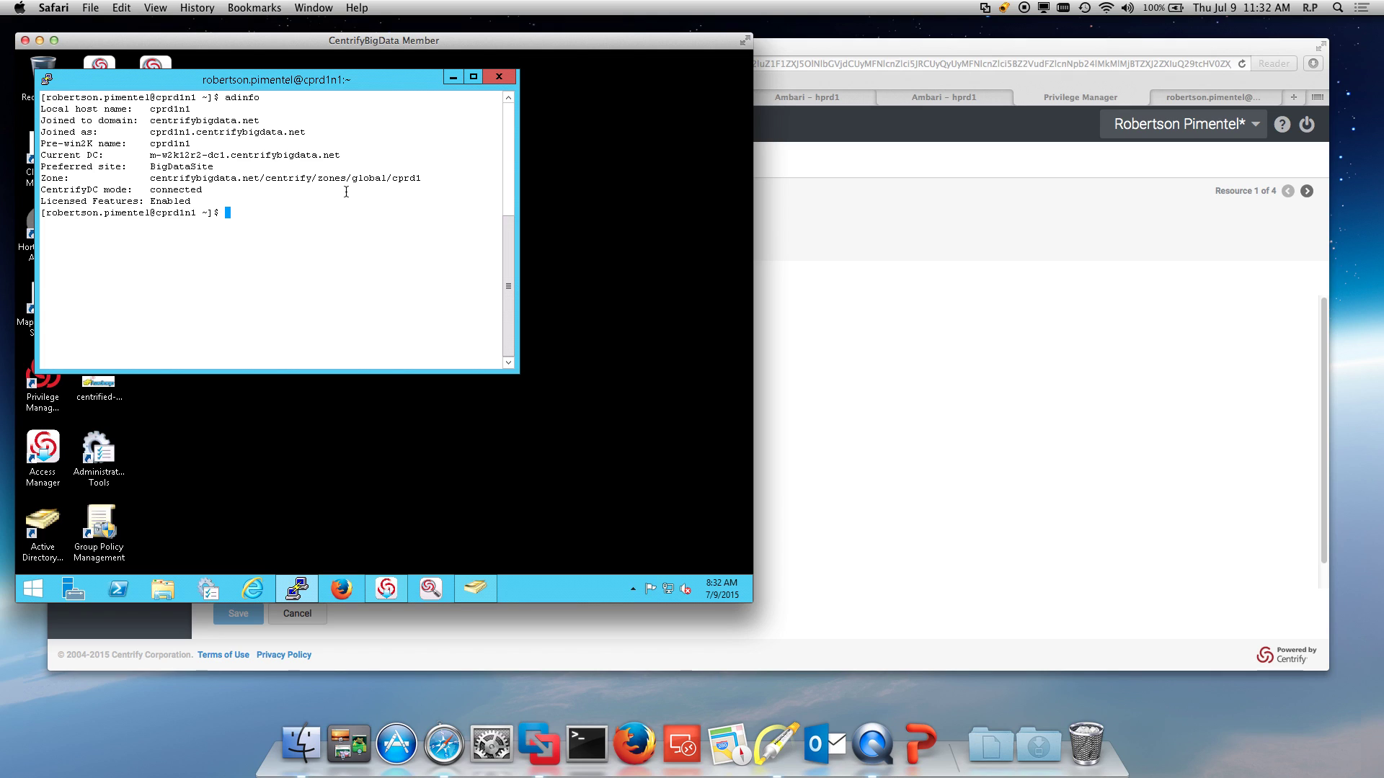
Step: Clear the terminal and print the Kerberos configuration with cat /etc/krb5.conf
type("clear")
key("Return")
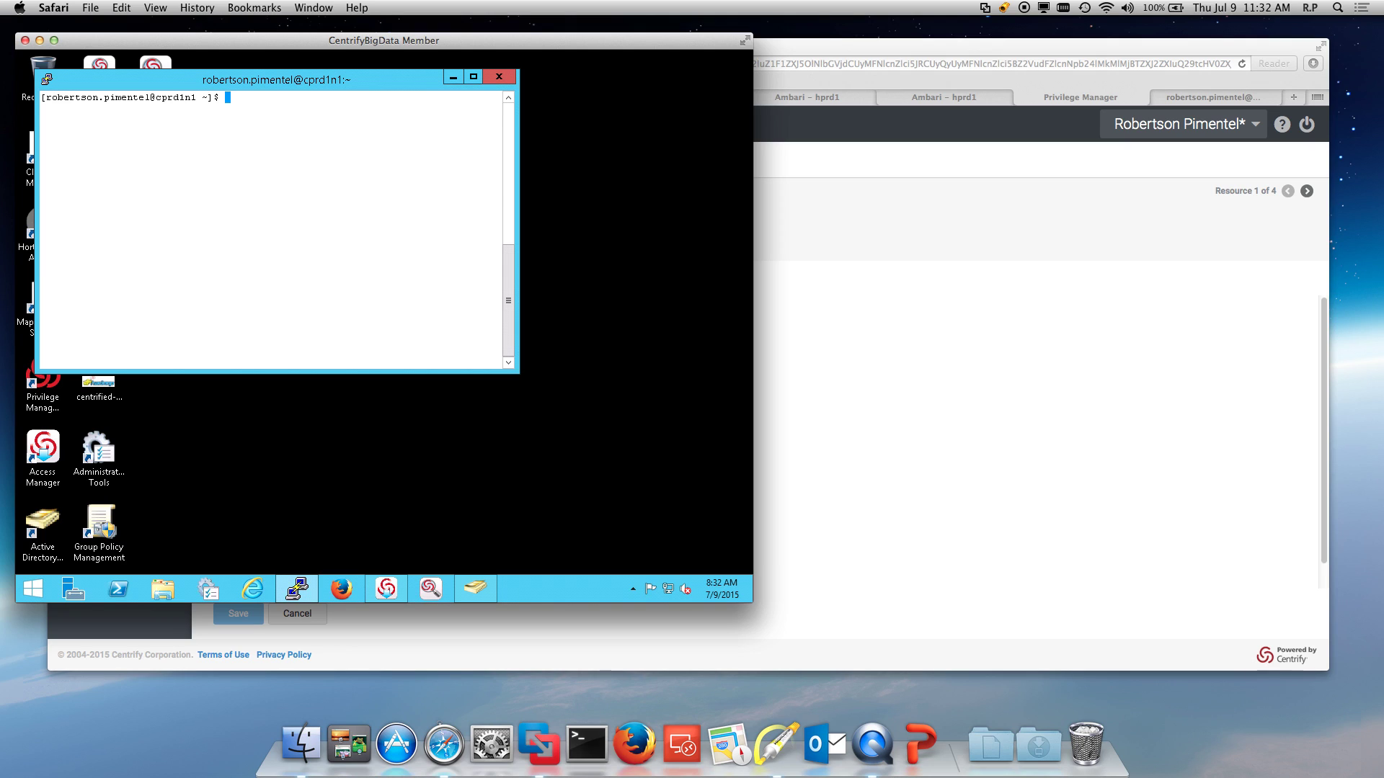
type("cat /etc/krb5.")
type("nf")
key("Return")
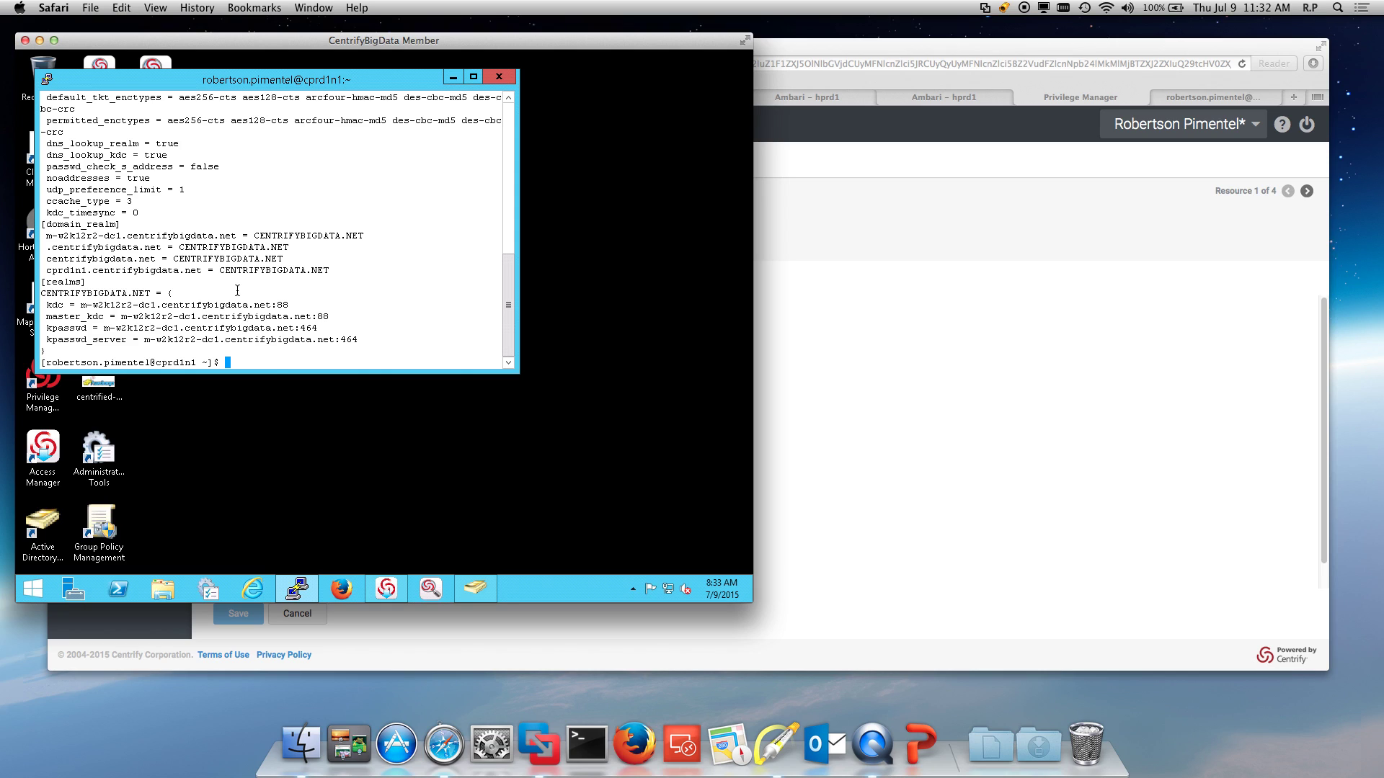
Step: Run exit to end the SSH session to cprd1n1
type("eix")
key("BackSpace")
key("BackSpace")
type("xit")
key("Return")
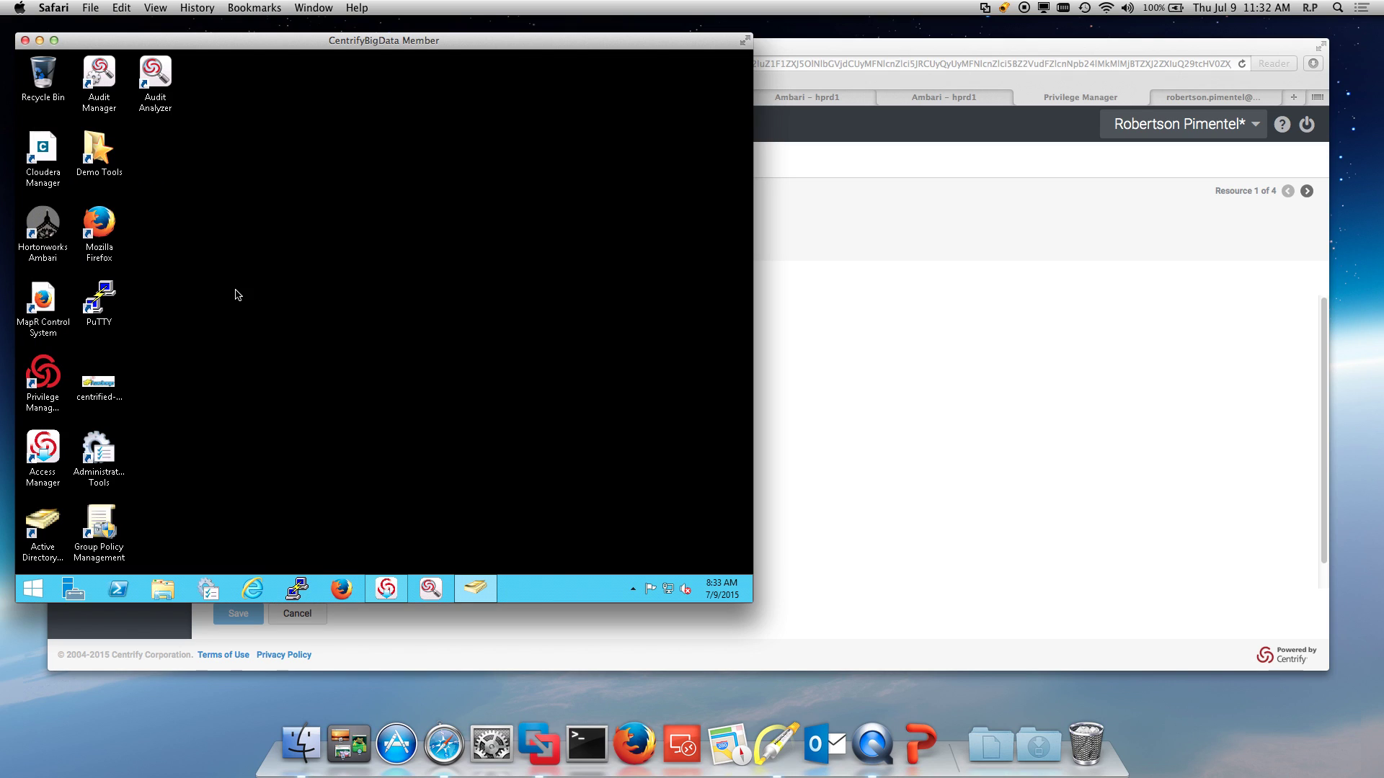
double_click(90, 315)
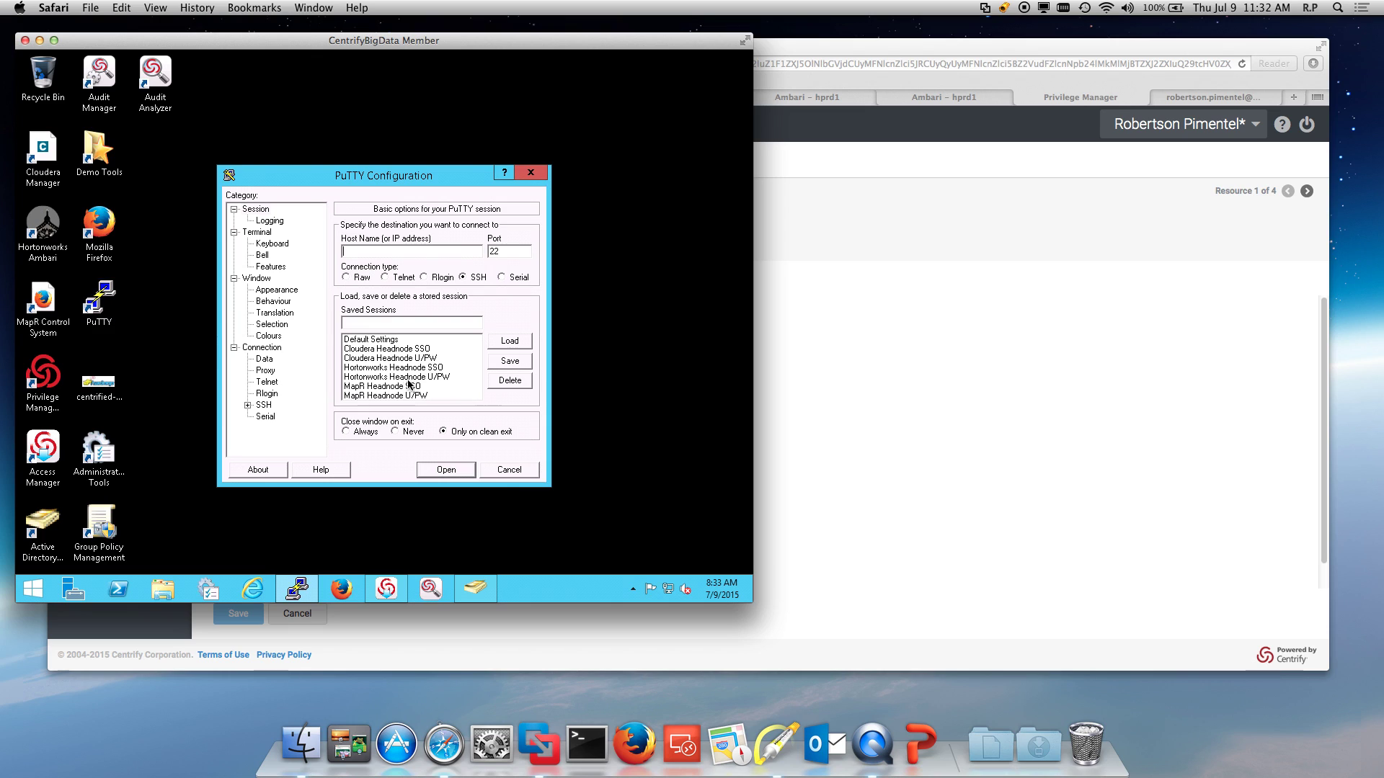
left_click(412, 368)
left_click(509, 340)
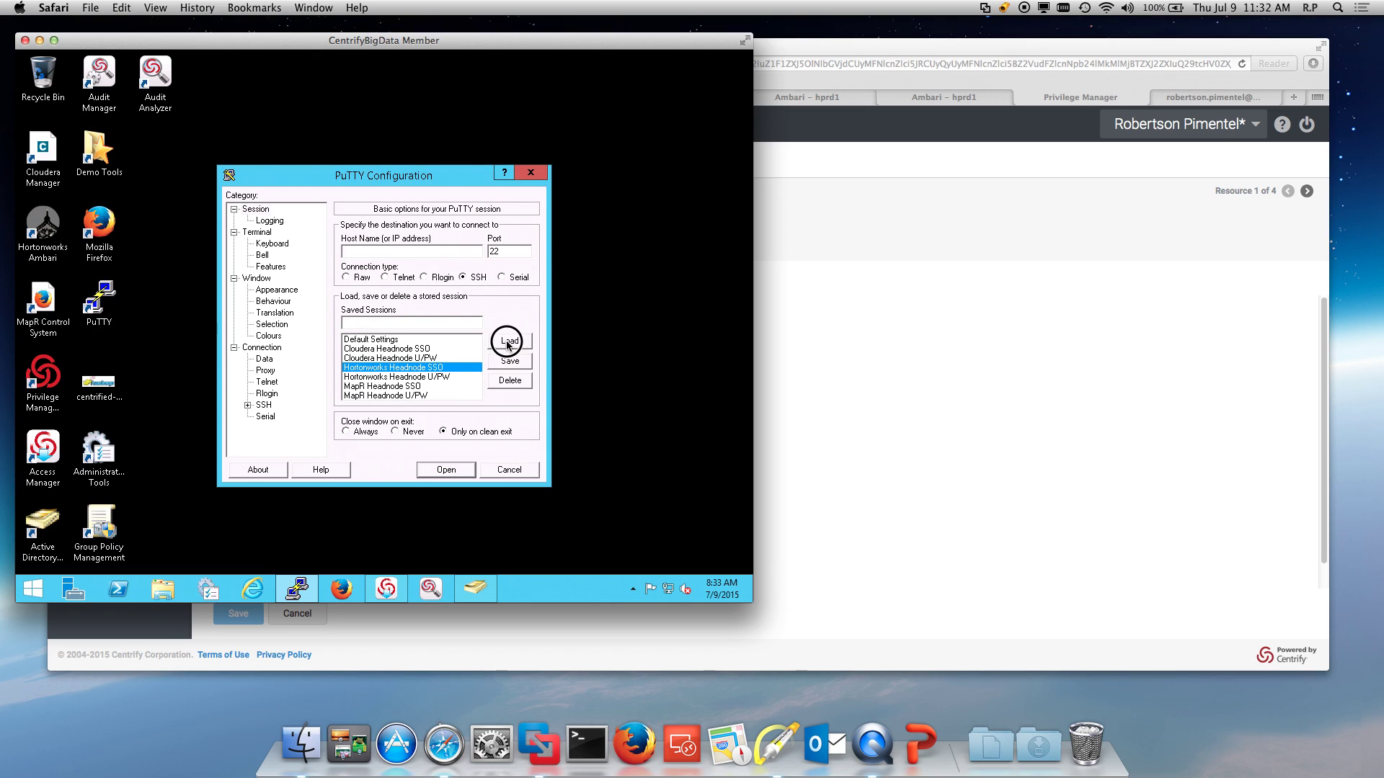
left_click(447, 469)
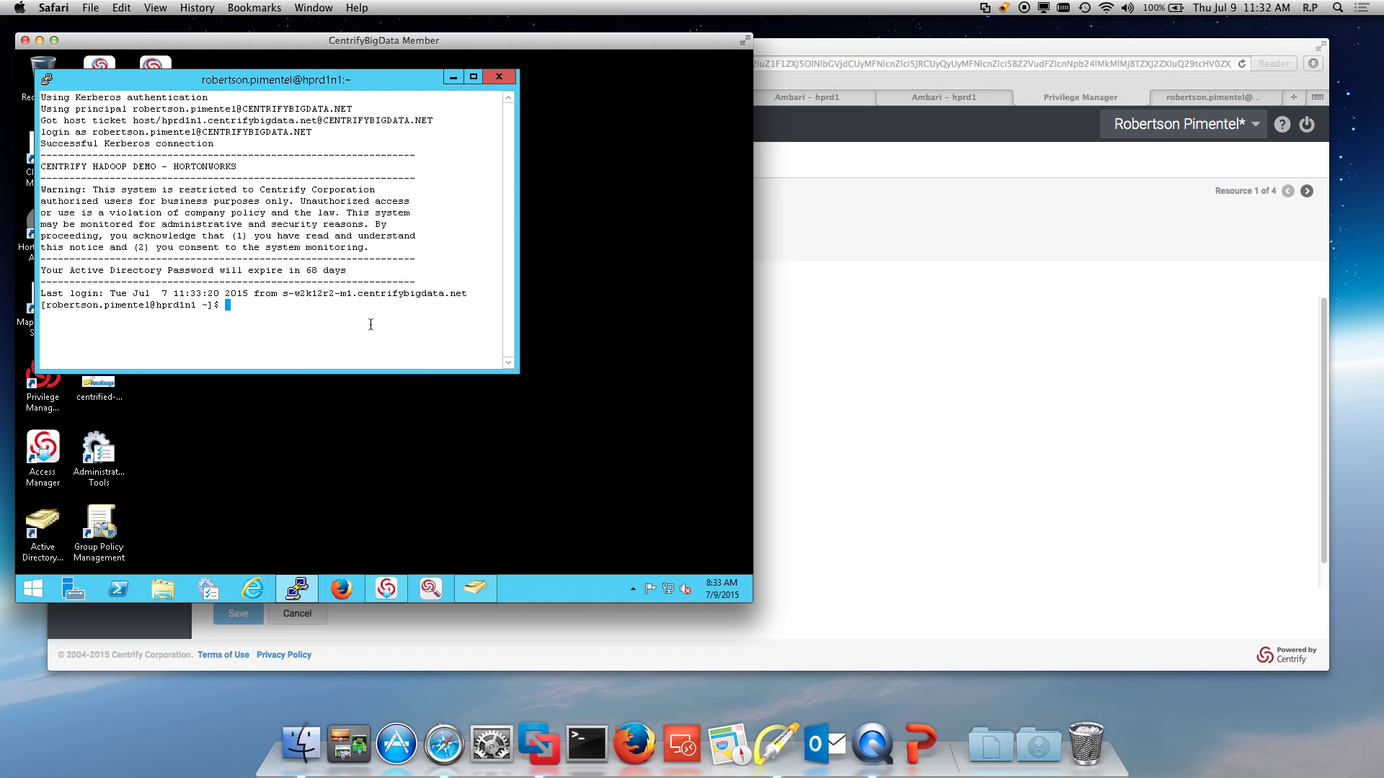
type("passwd")
key("Return")
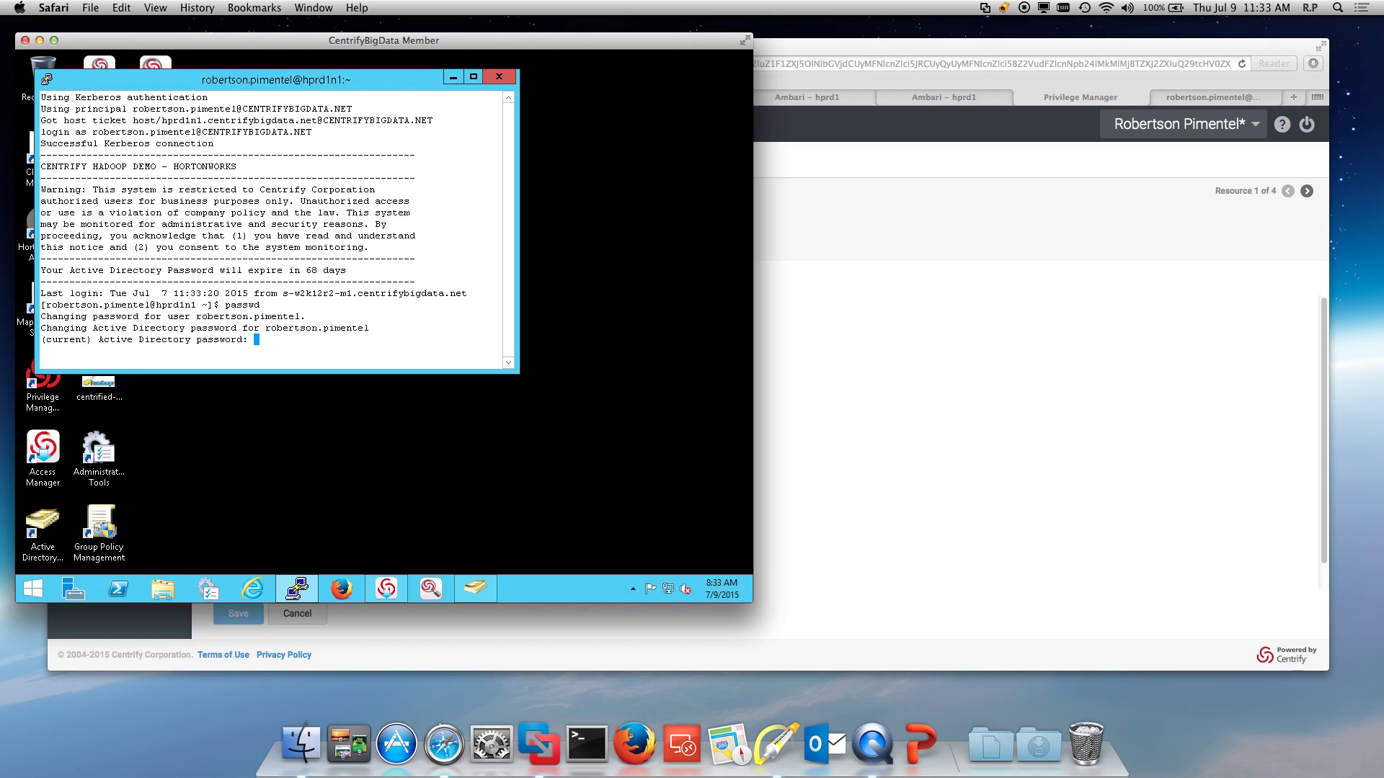
key("Return")
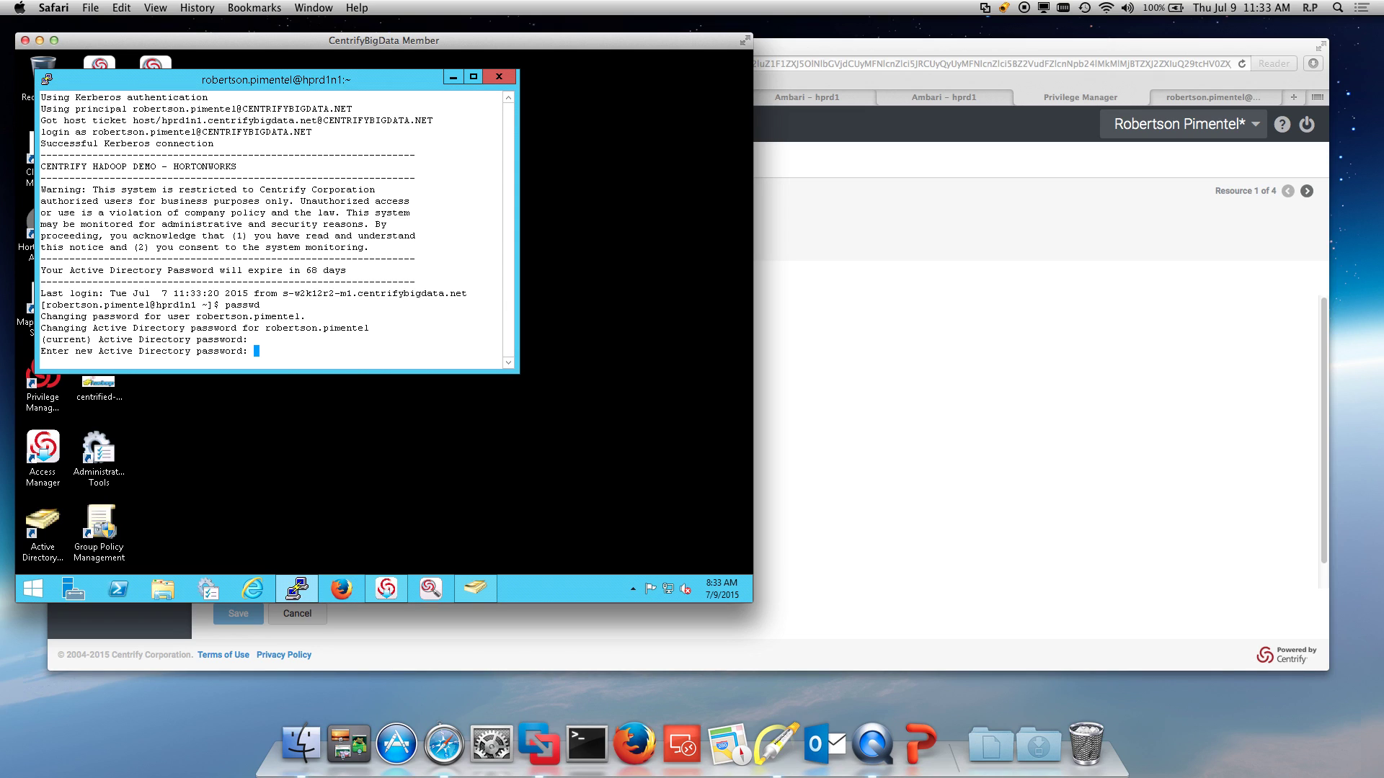
key("Return")
key("Return")
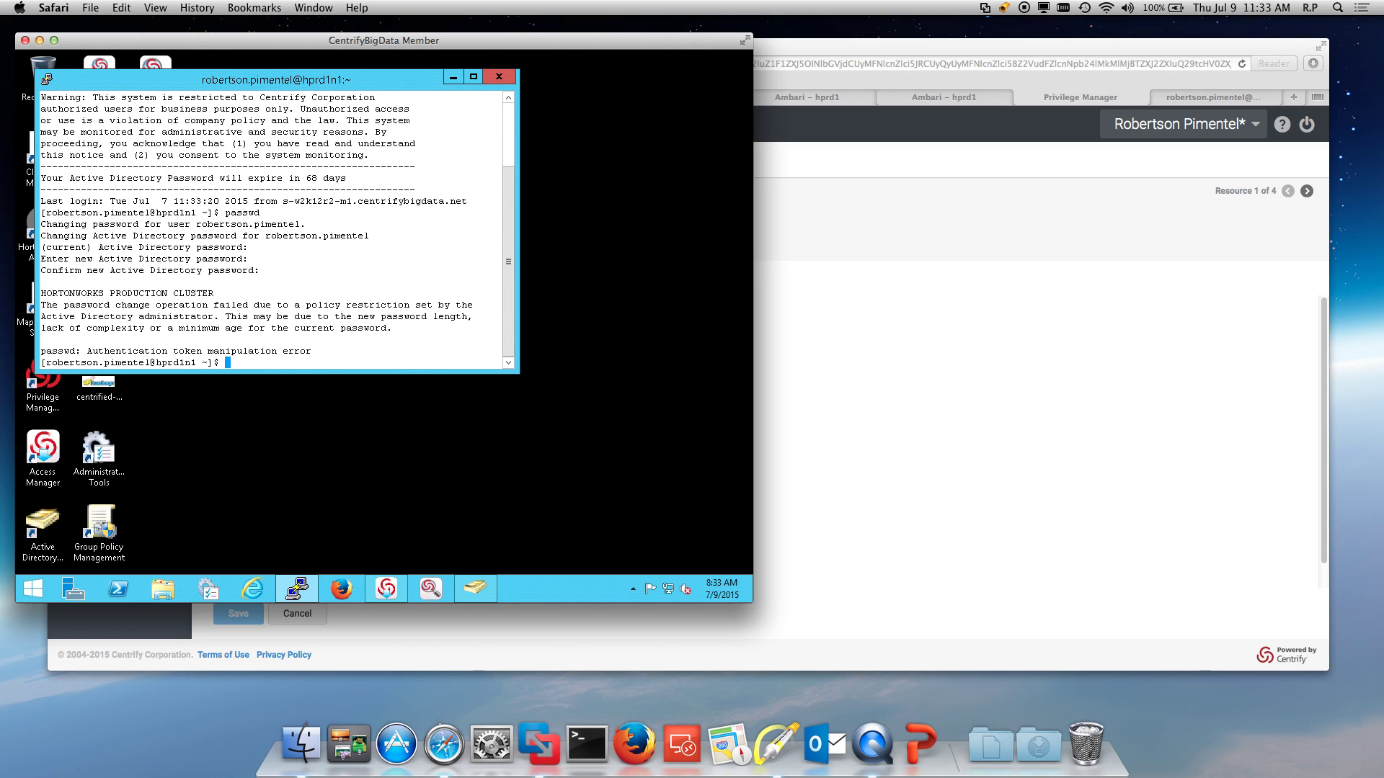
left_click(776, 743)
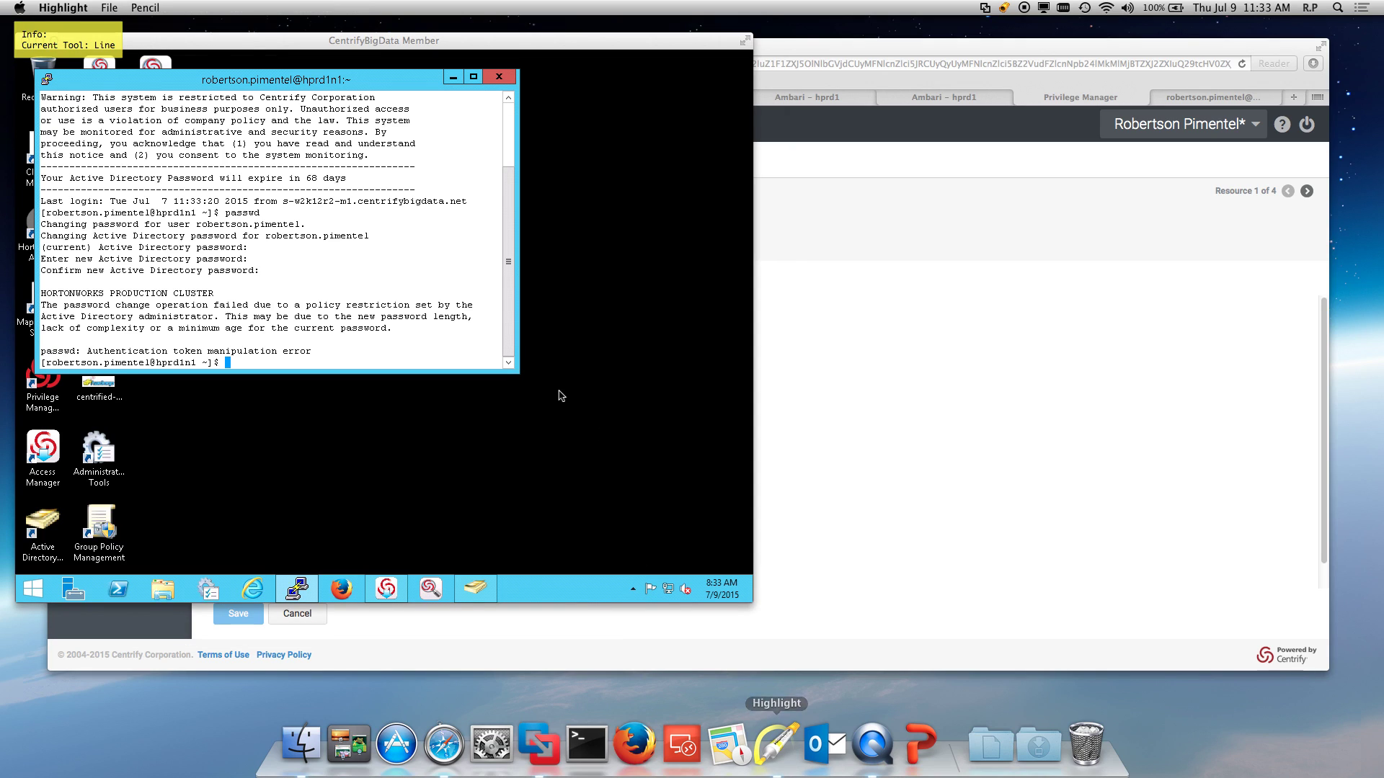
left_click_drag(378, 285, 371, 292)
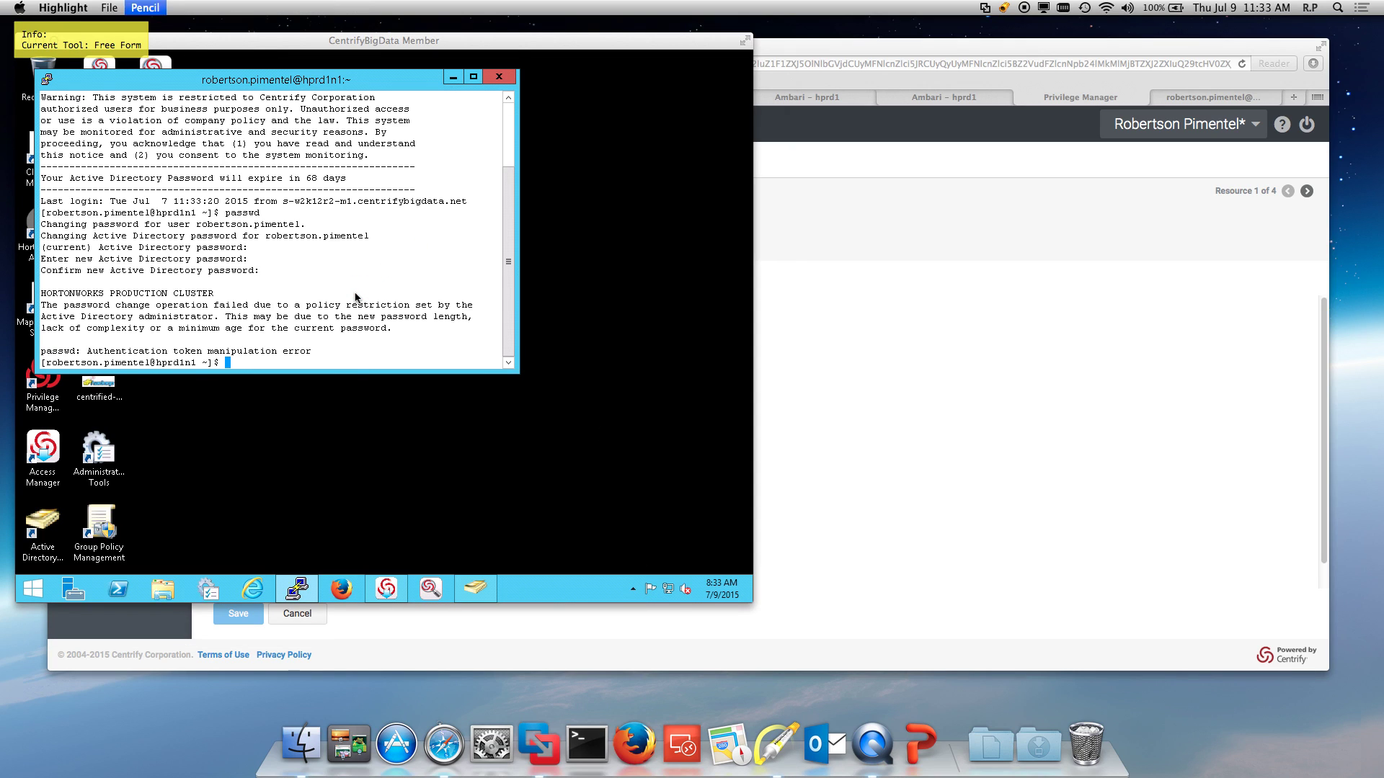
key("Escape")
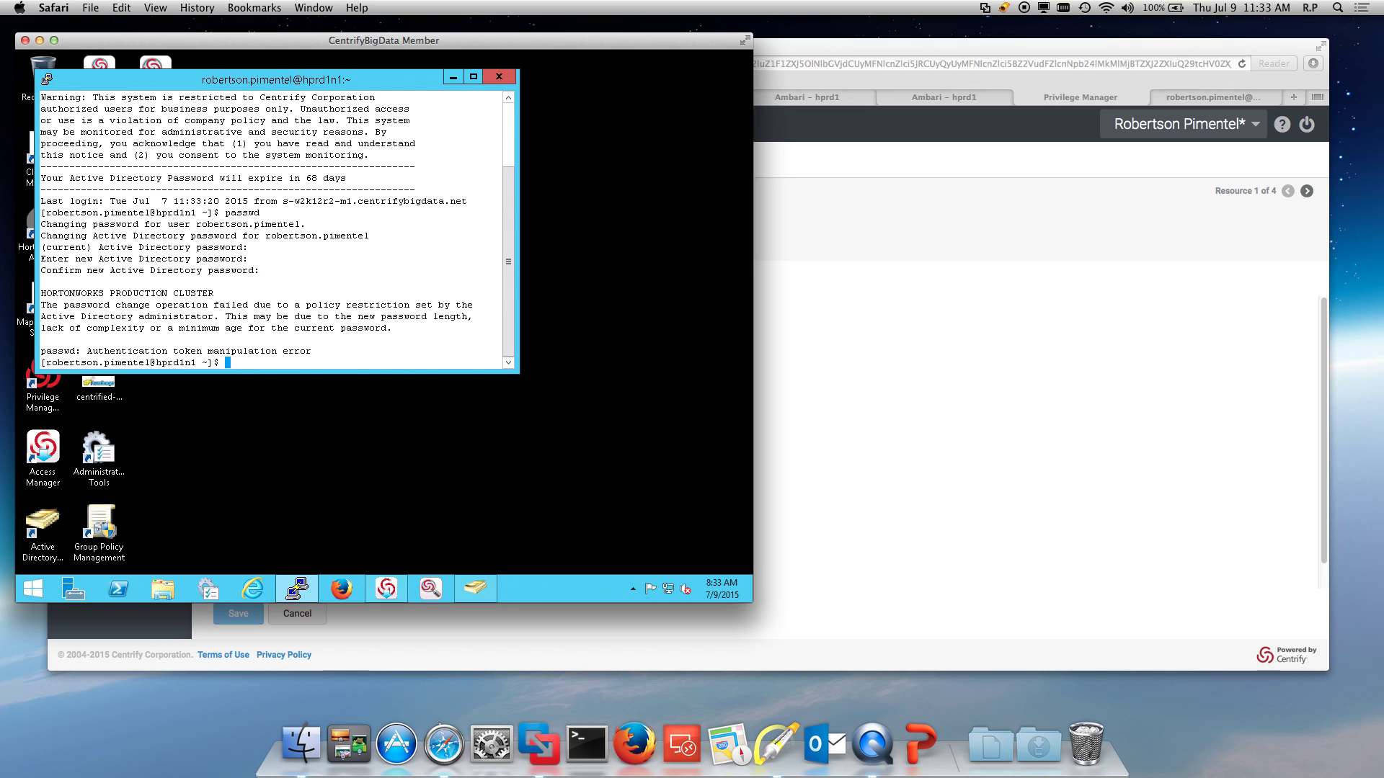
type("exit")
Step: End the Hortonworks session and connect to the MapR head node via 'MapR Headnode SSO'
key("Return")
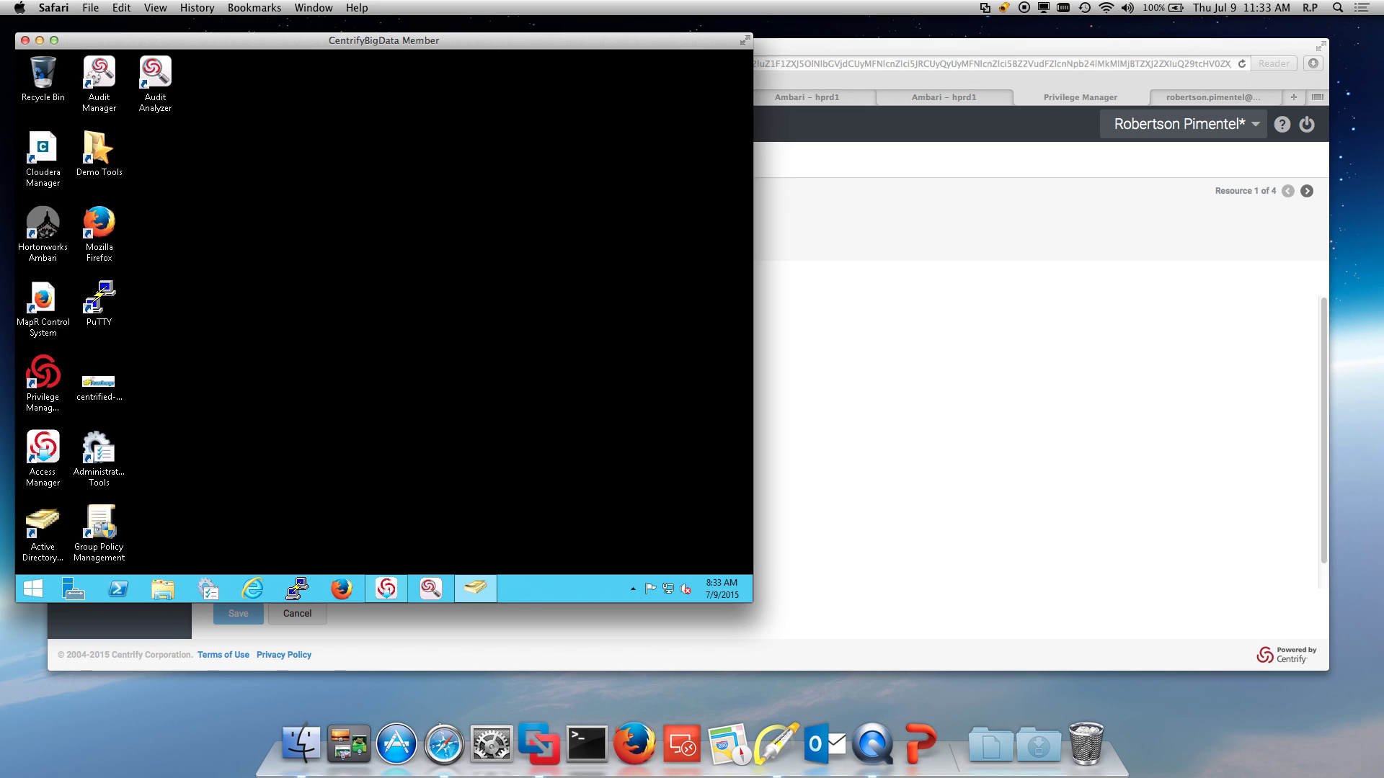
double_click(102, 300)
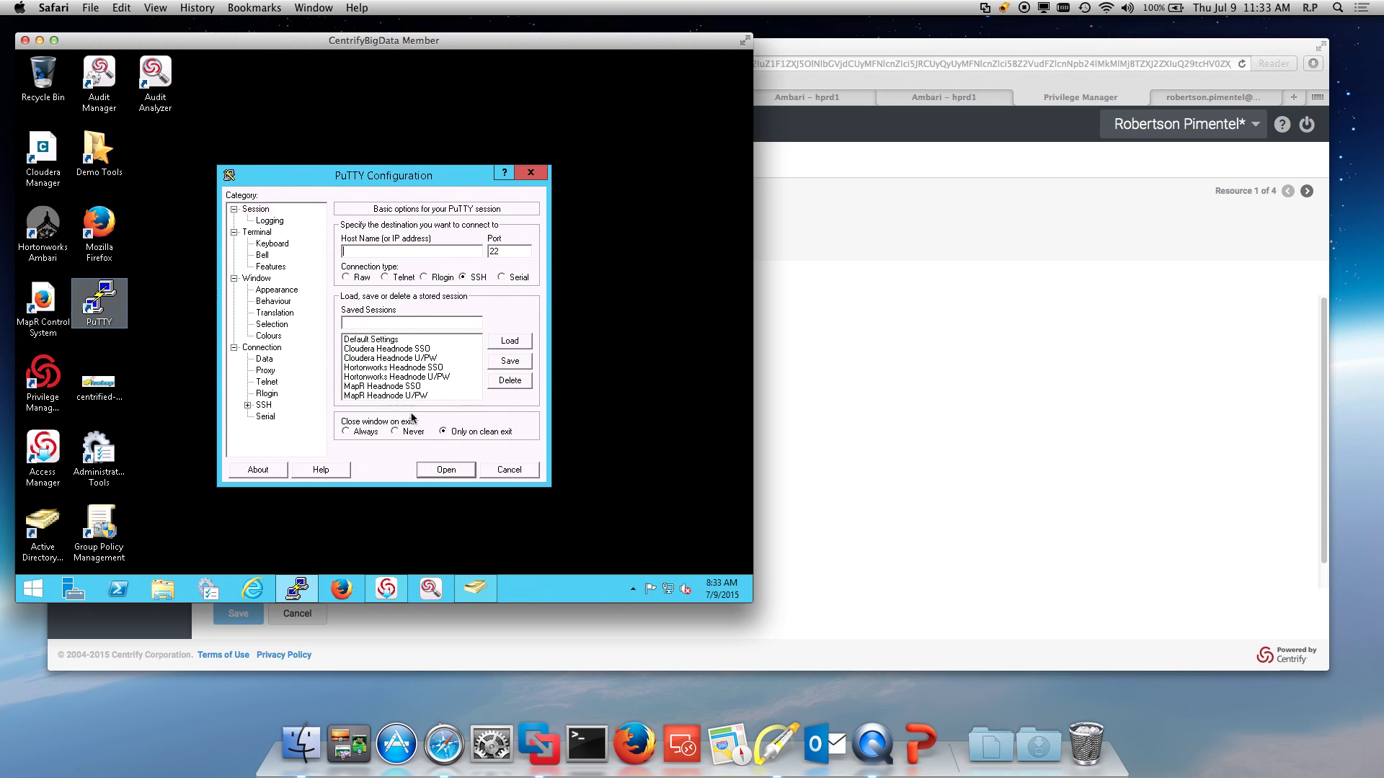
left_click(450, 386)
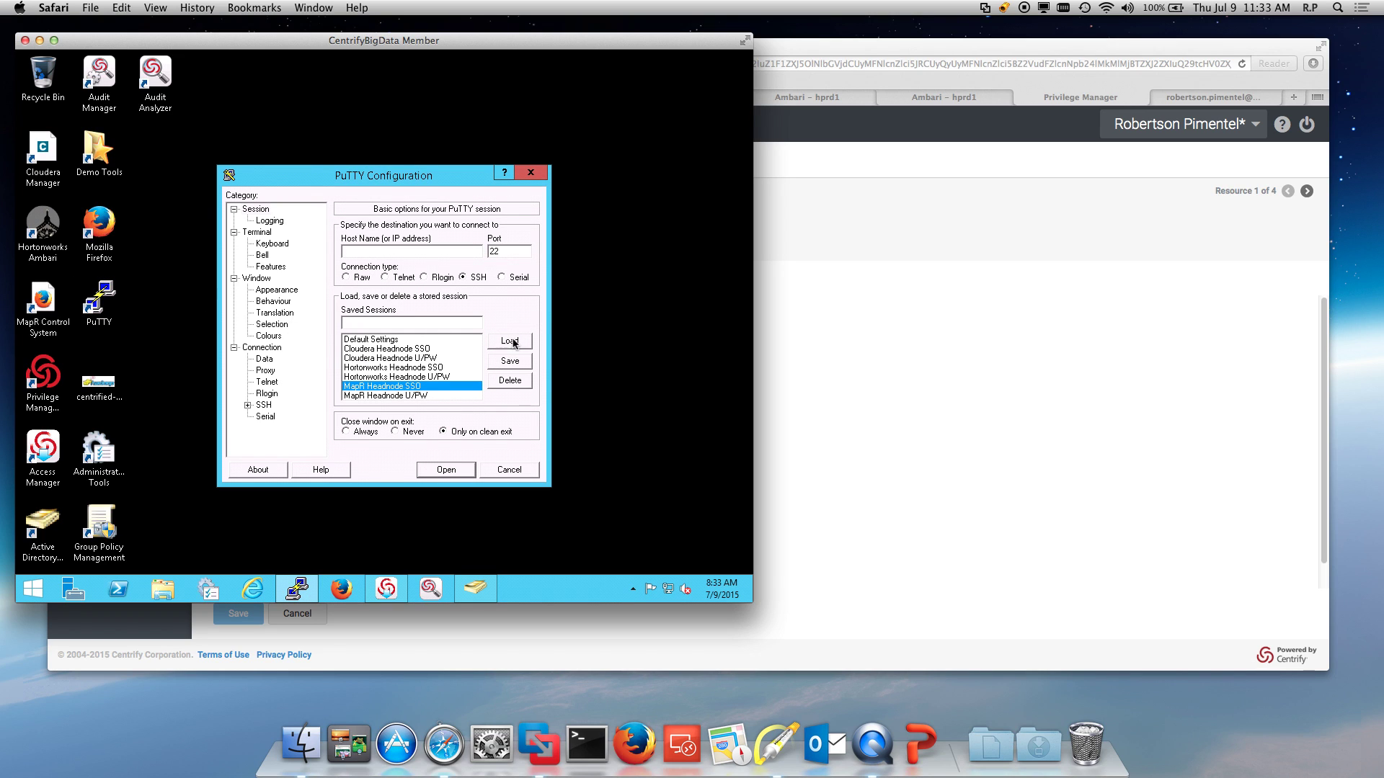
left_click(509, 341)
left_click(446, 469)
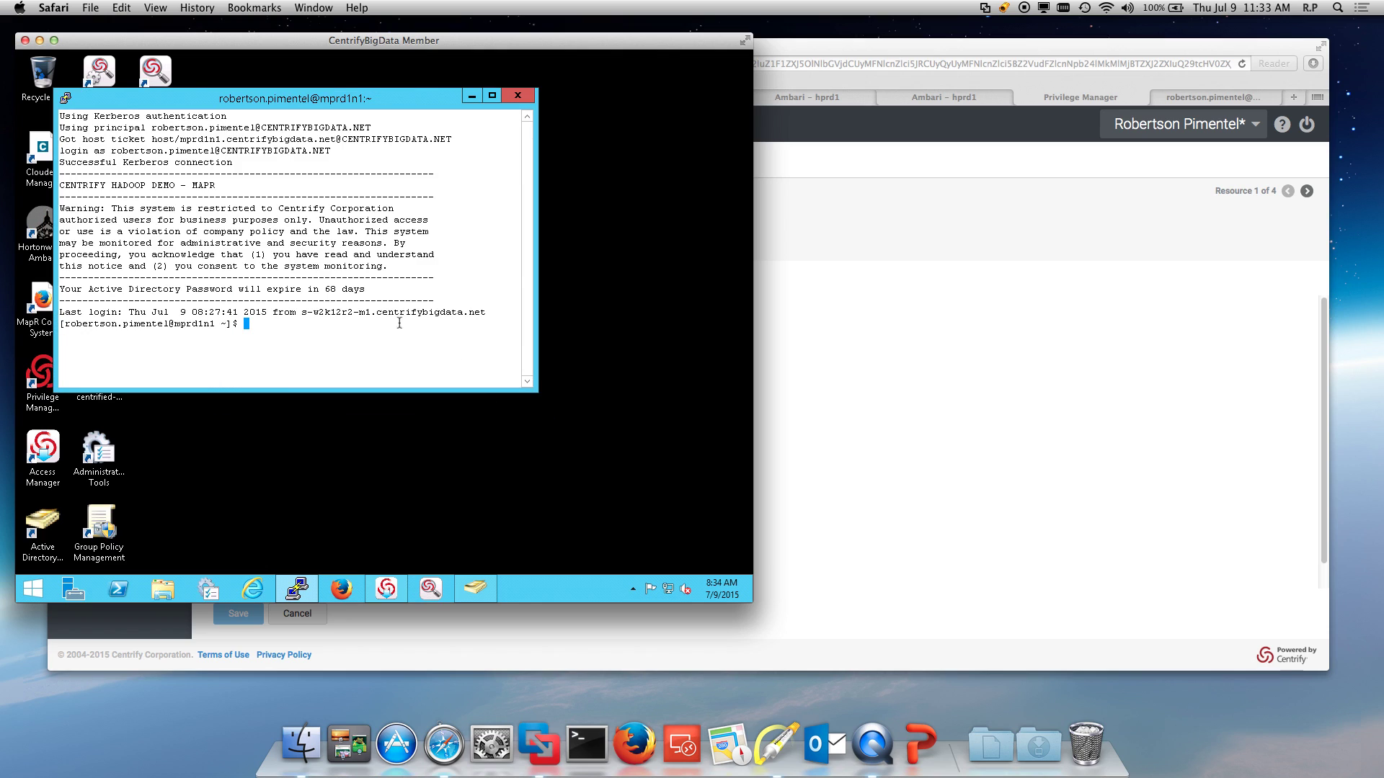
left_click_drag(535, 391, 579, 468)
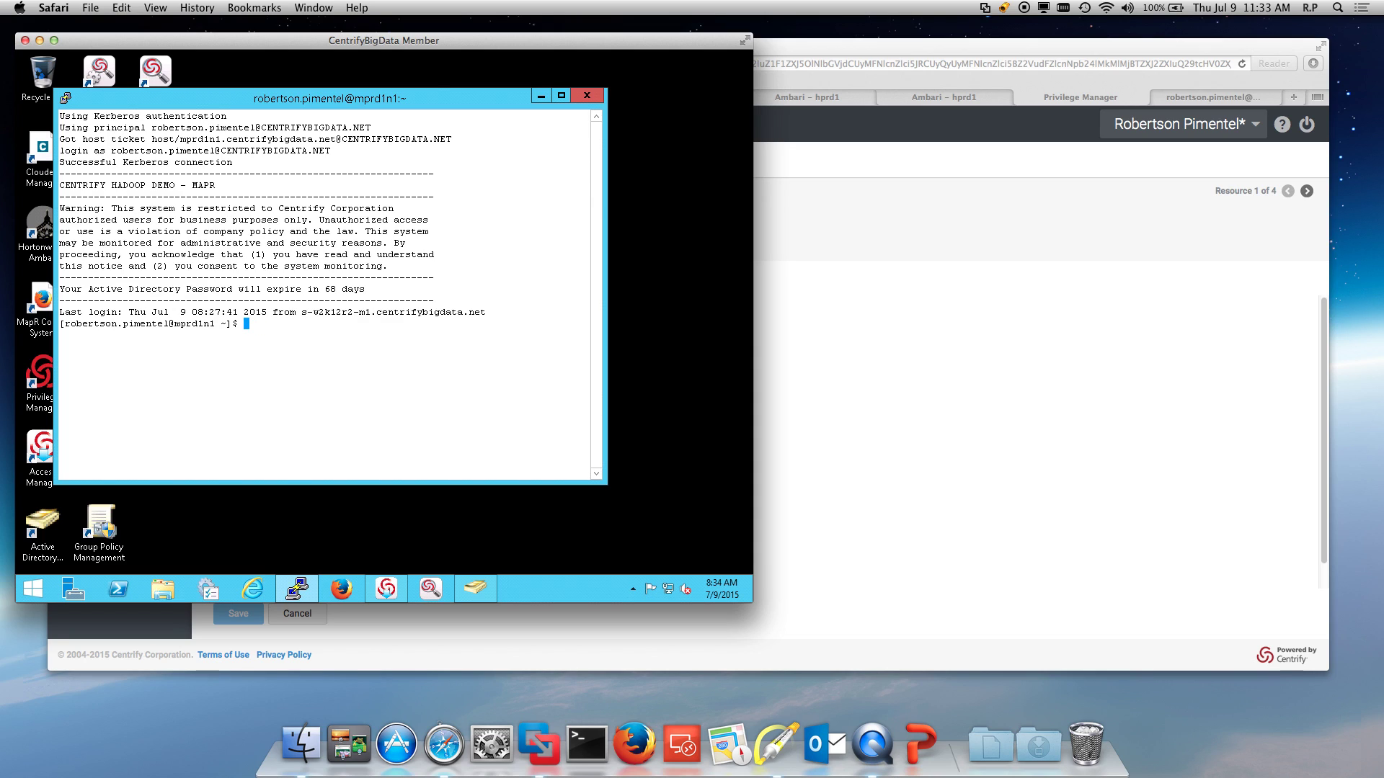
Step: Check tickets with klist, then obtain MapR credentials with maprlogin kerberos
type("klist")
key("Return")
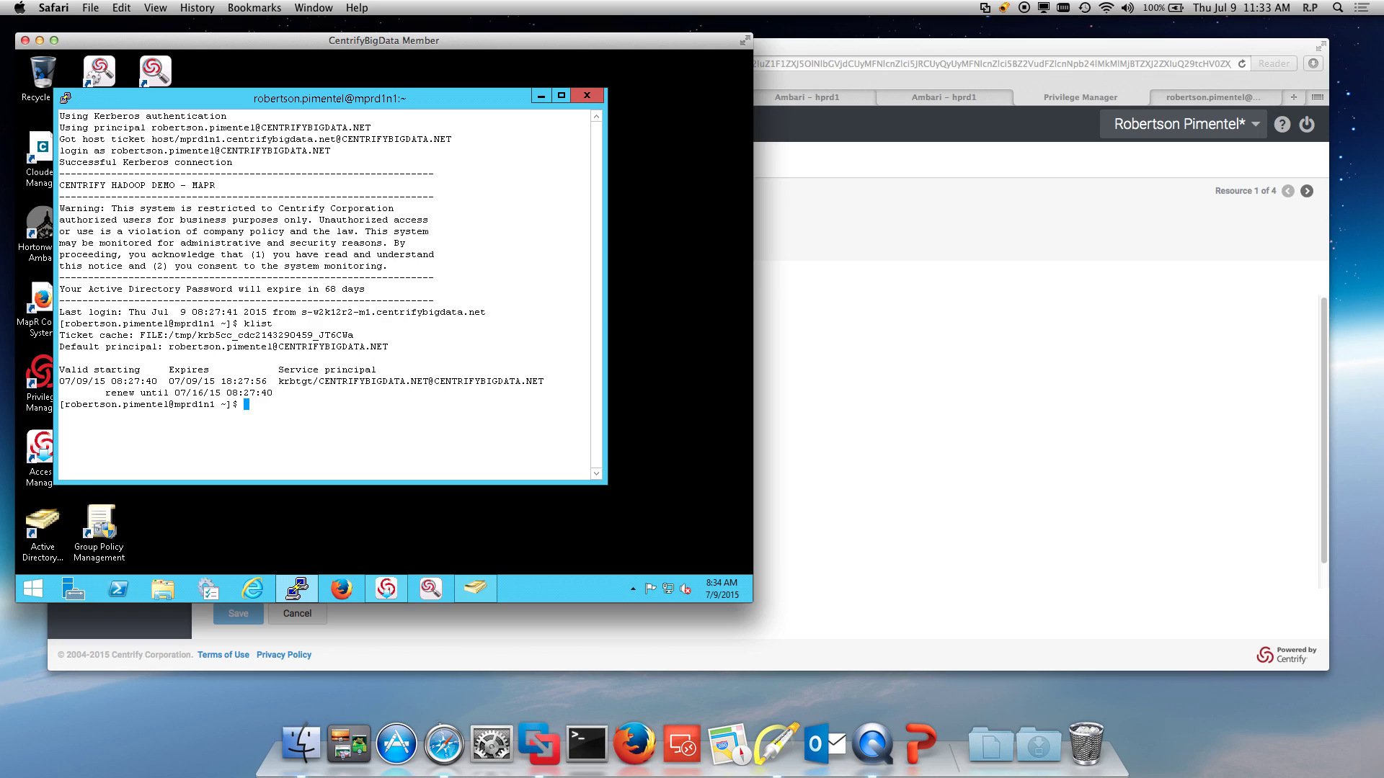
type("clear")
key("Return")
type("mar")
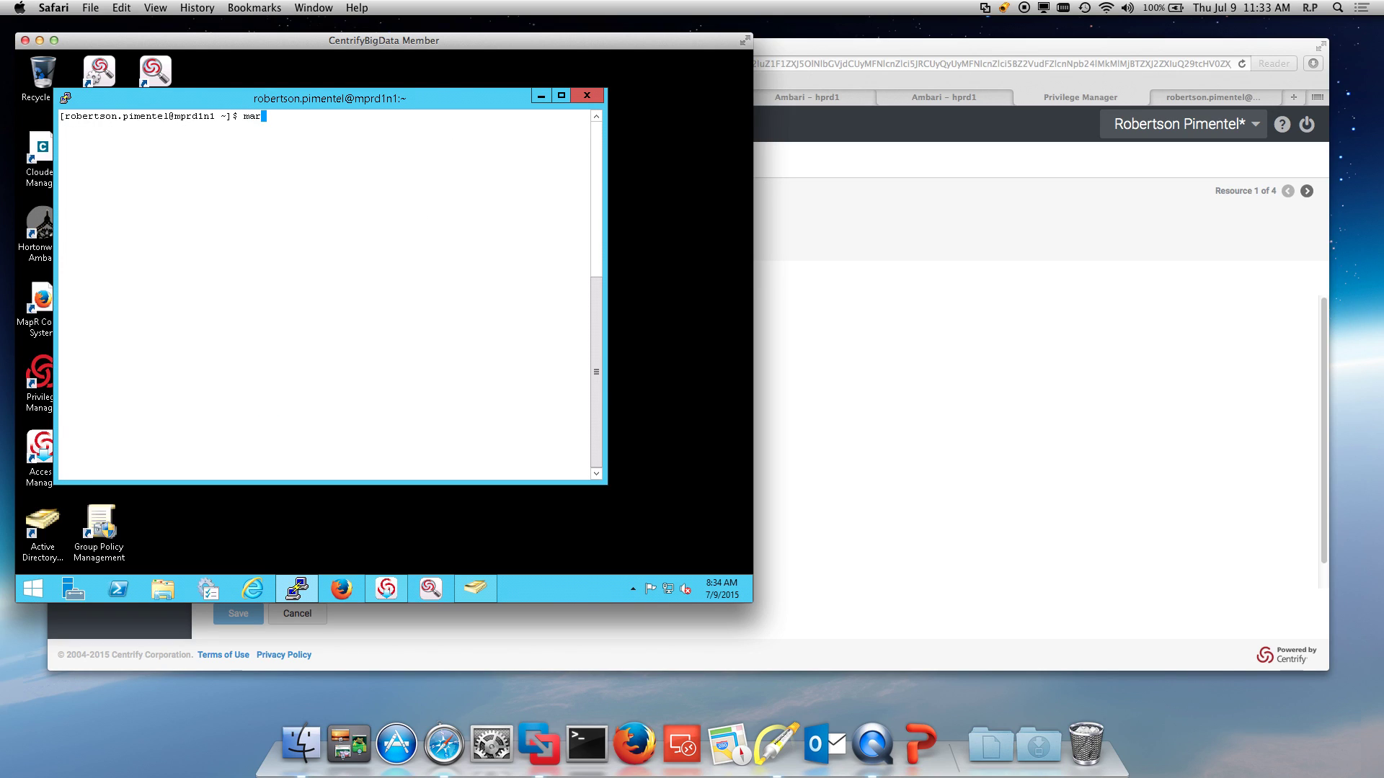
key("BackSpace")
type("prlogin kerbr")
key("BackSpace")
type("ert")
key("BackSpace")
type("os")
key("Return")
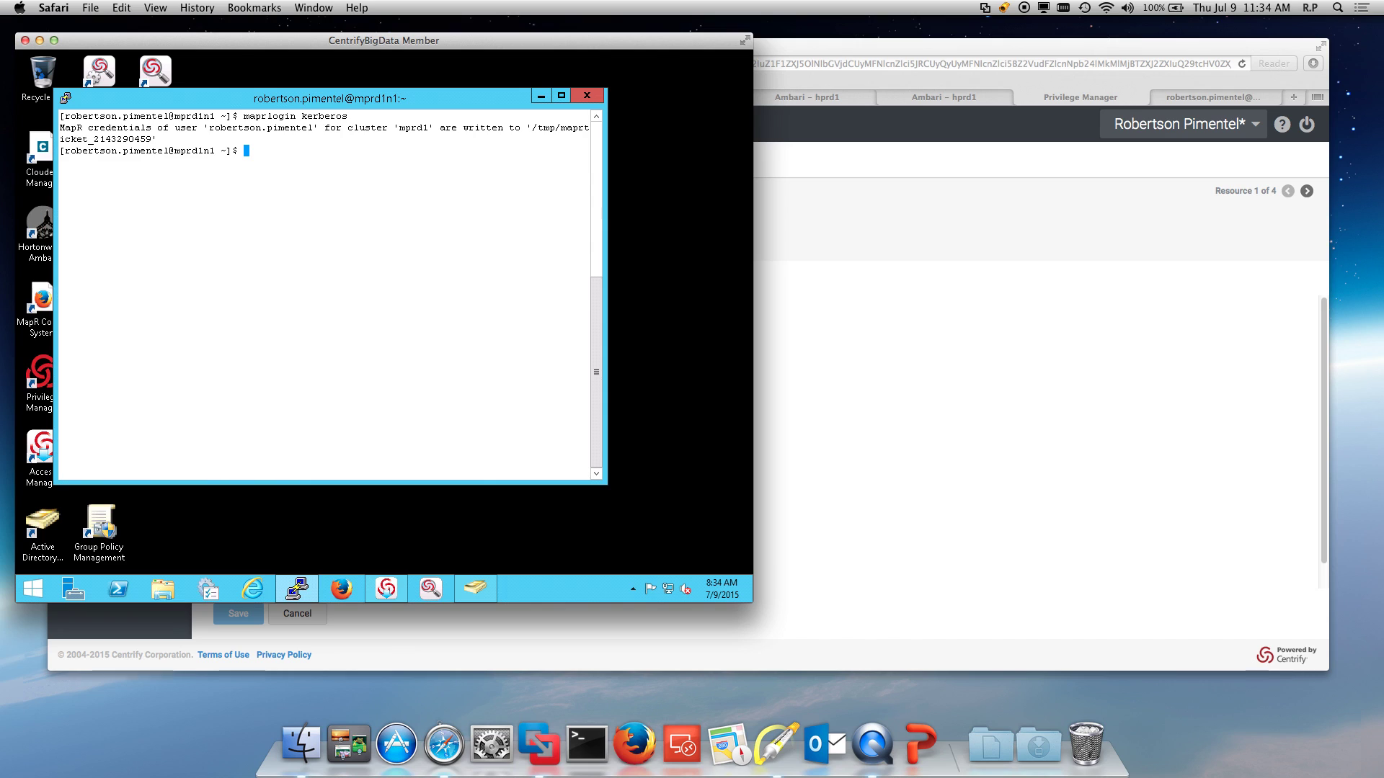
Step: List the cluster's home directories with hadoop fs -ls /user
type("hadoop fs -ls /bu")
key("BackSpace")
key("BackSpace")
key("BackSpace")
type("/user")
key("Return")
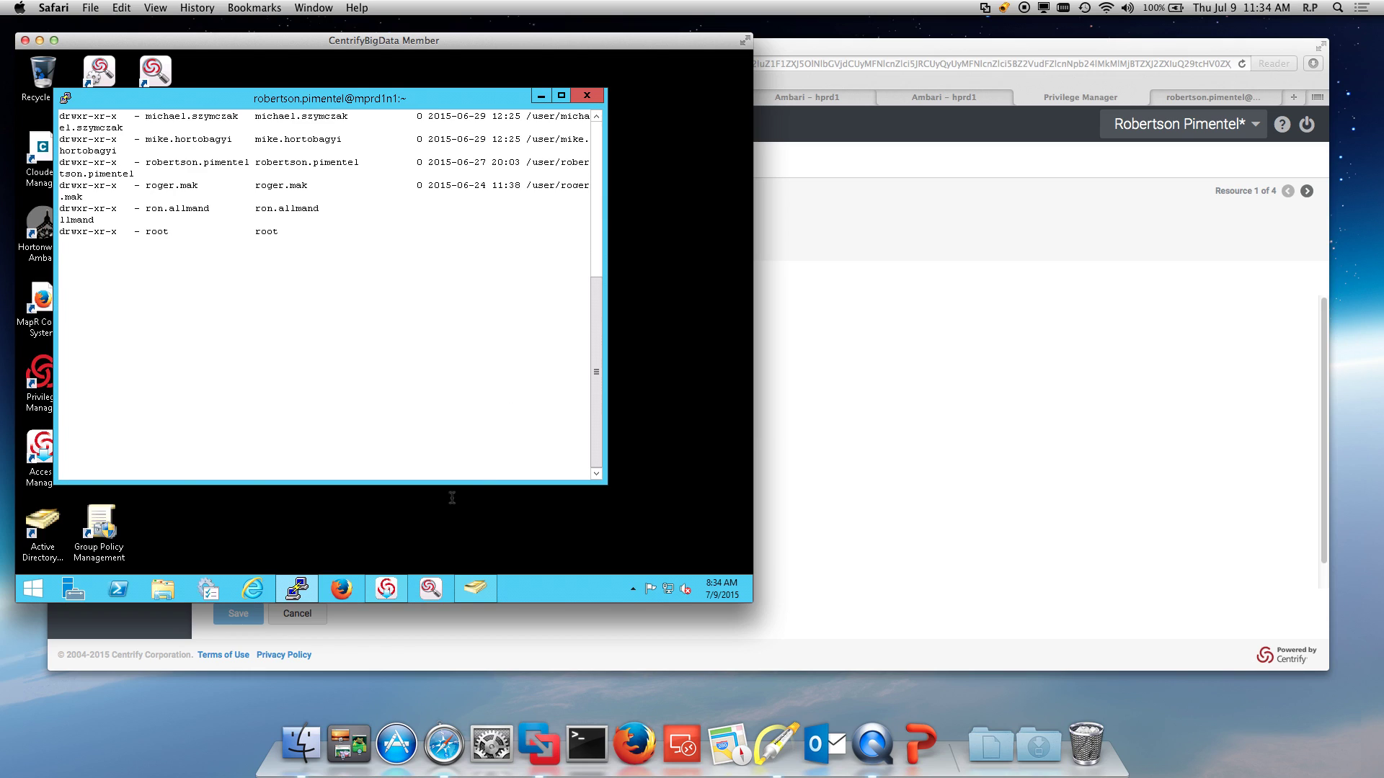
Step: Open the 'Cloudera Headnode SSO' saved session from the PuTTY system menu
left_click(70, 102)
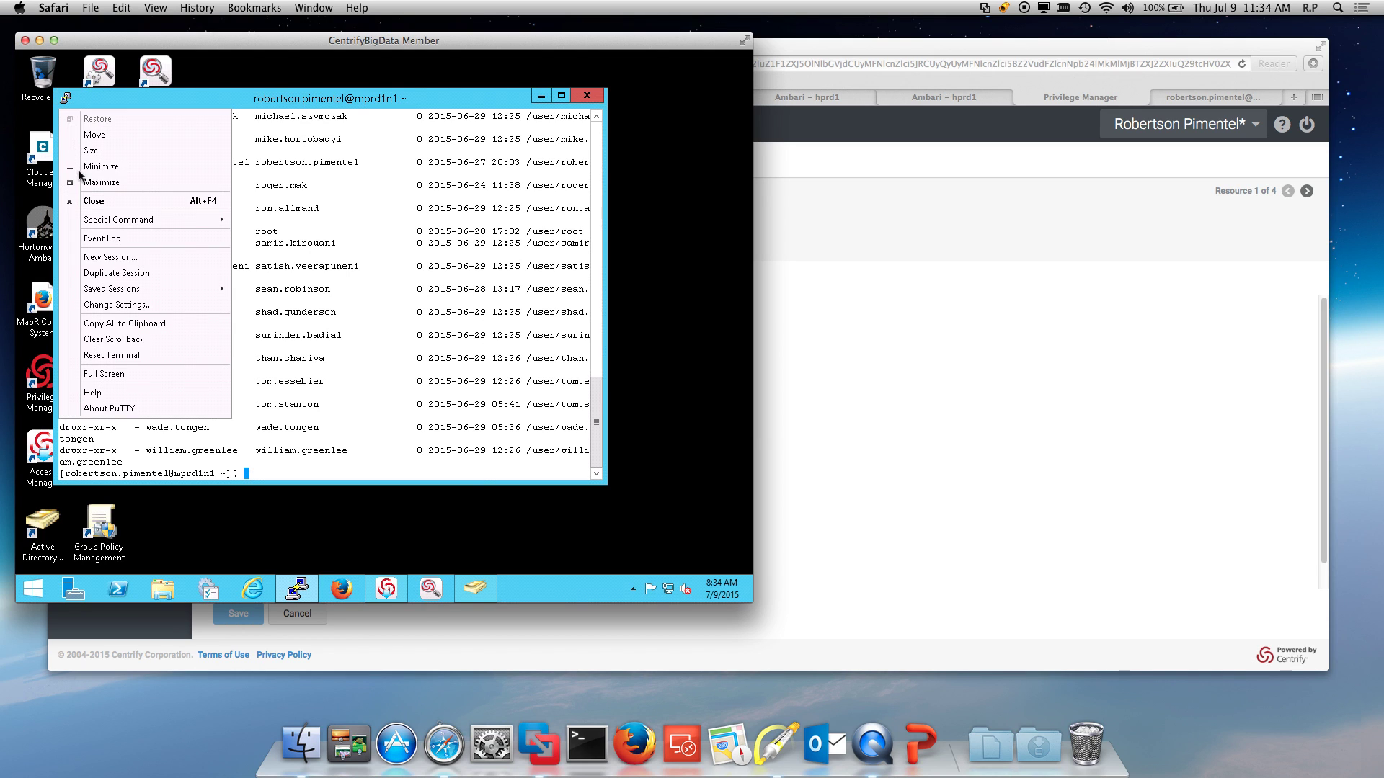
mouse_move(143, 292)
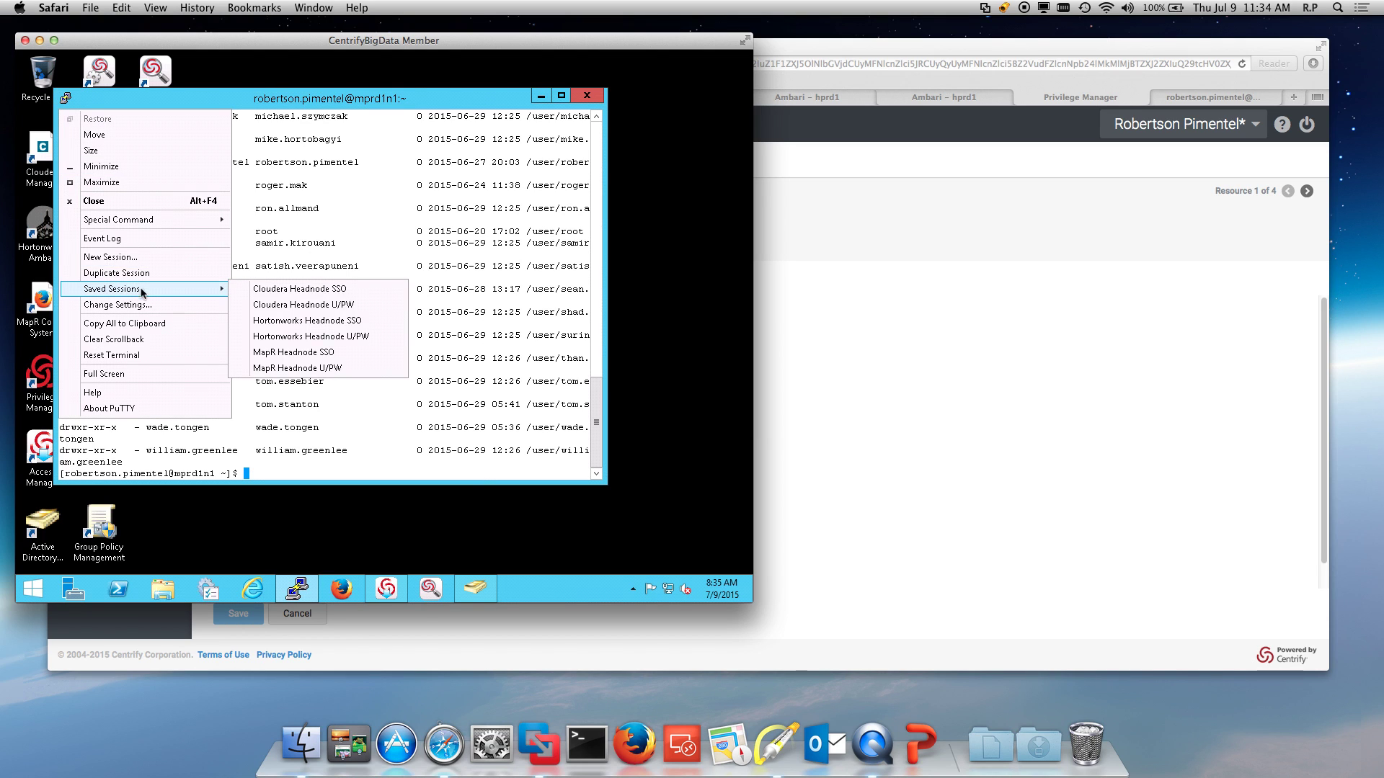
left_click(285, 289)
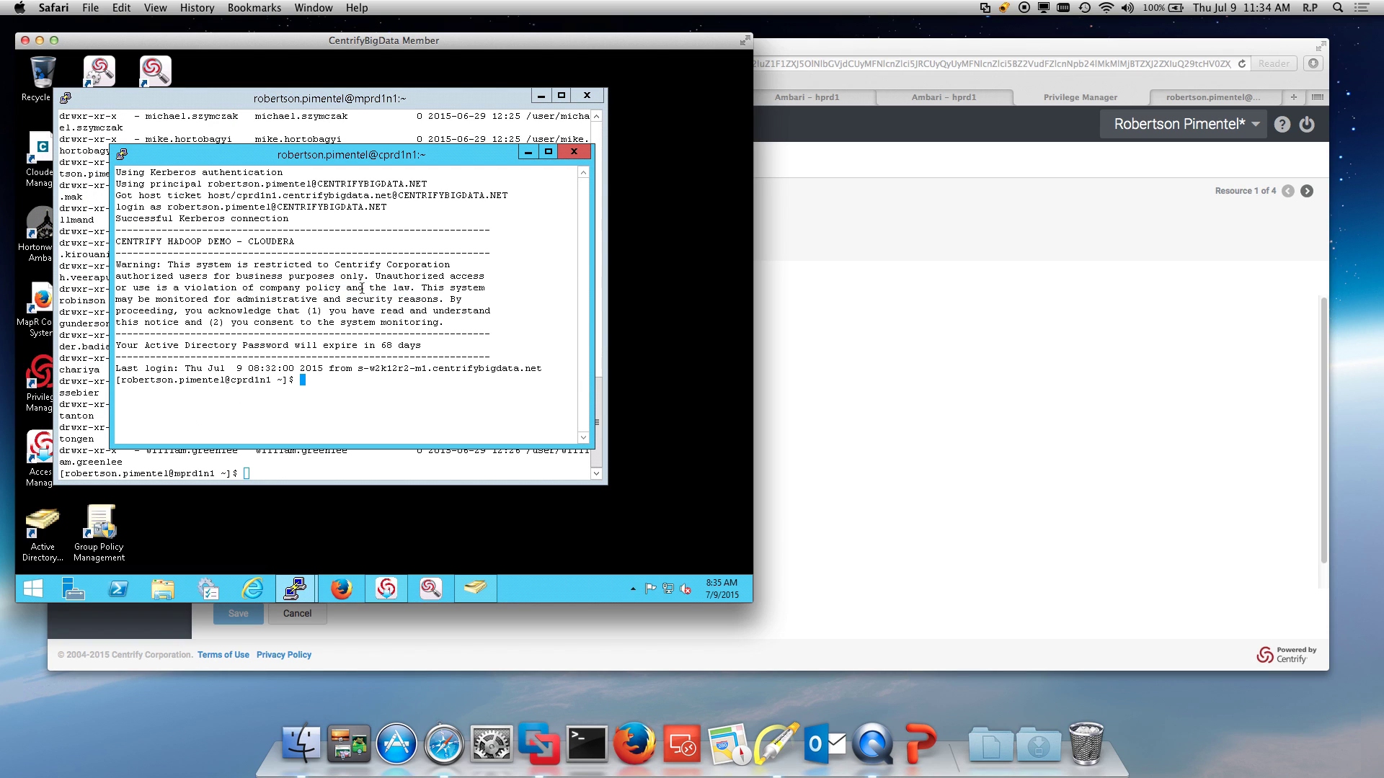
Step: Run klist to check Kerberos tickets, then try hadoop fs -ls /user
type("kilist")
key("Return")
type("klist")
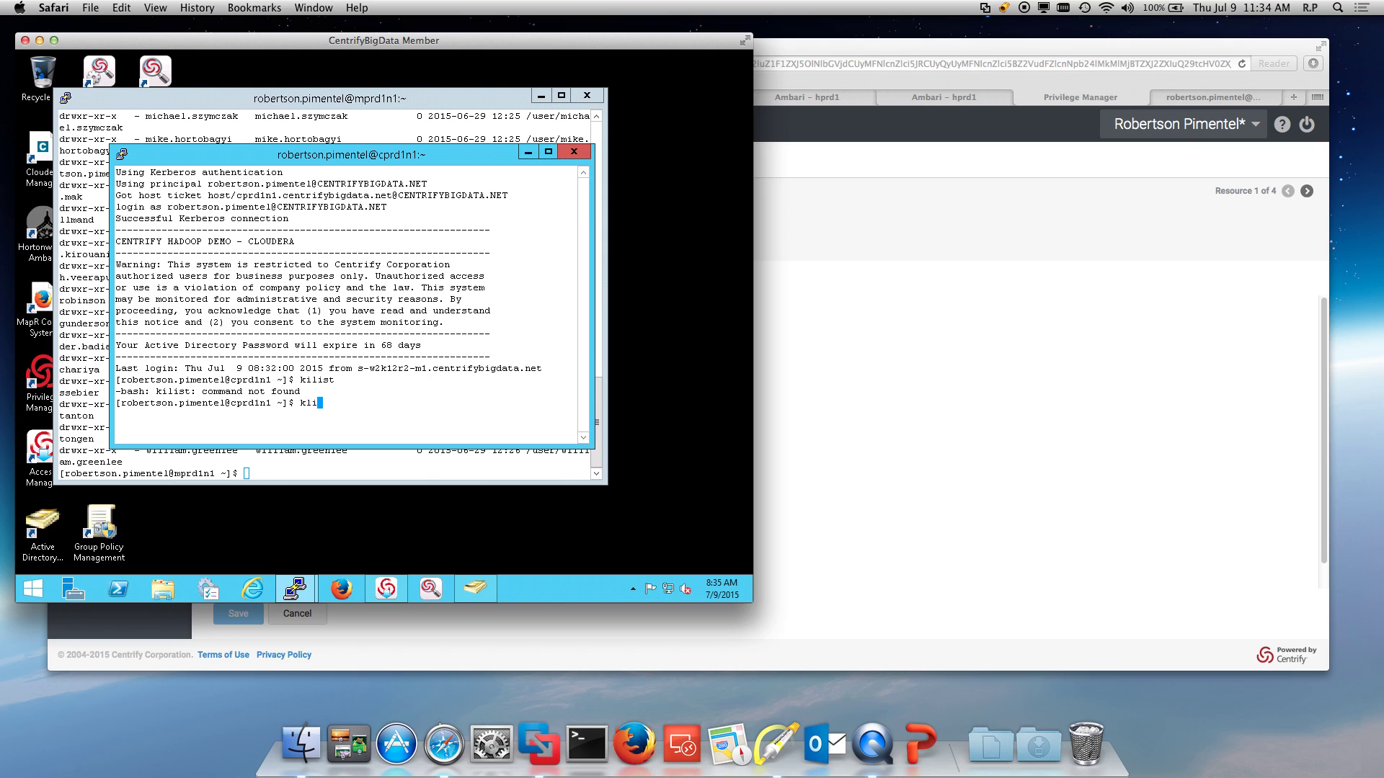
key("Return")
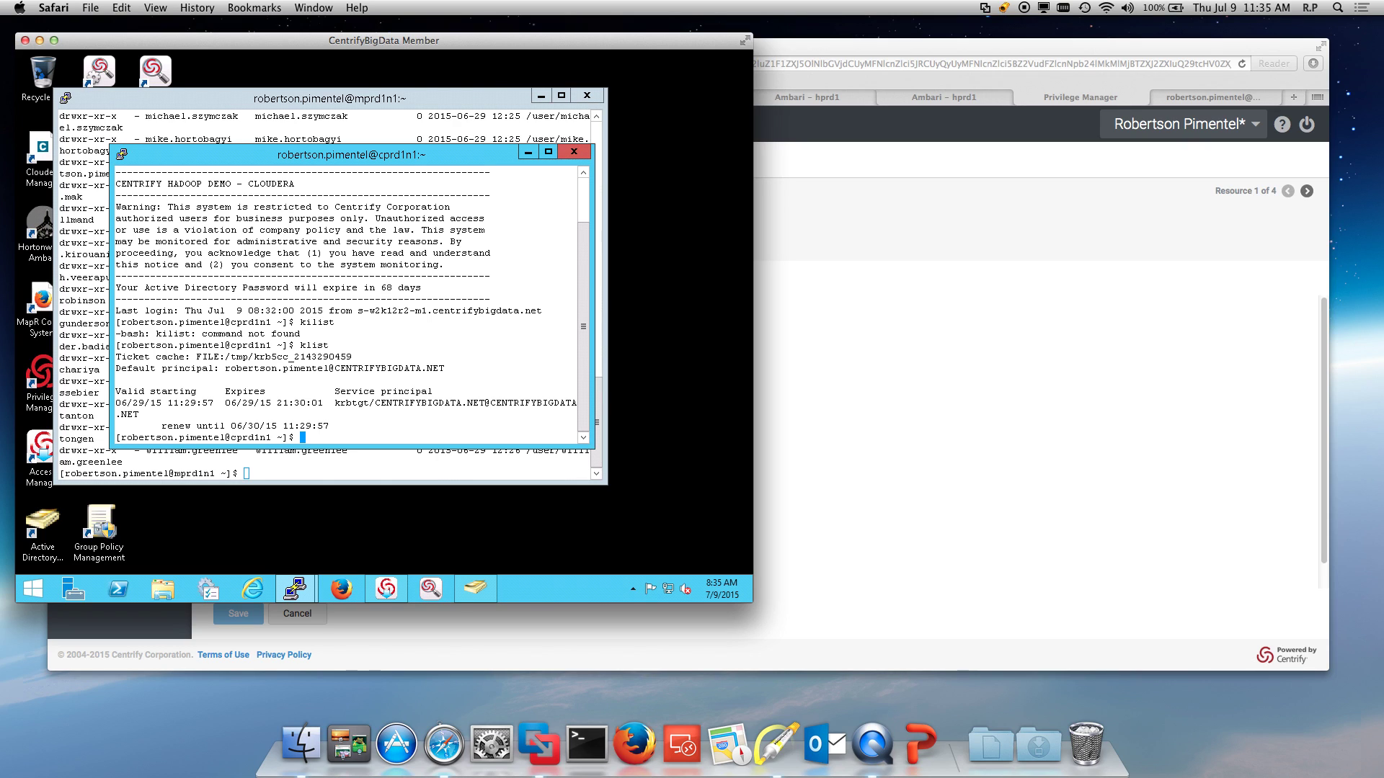
type("hadoop fs -ls /user")
key("Return")
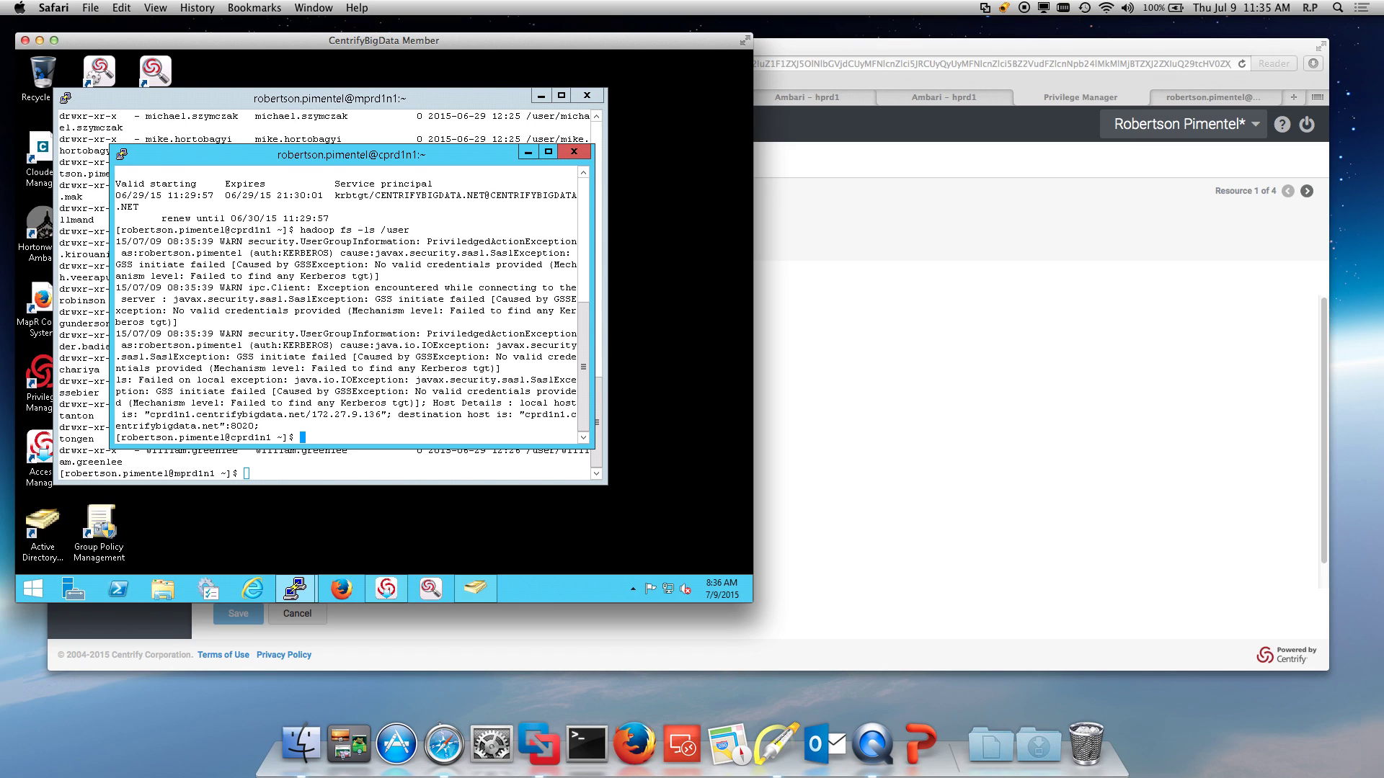
Step: Get a fresh ticket with kinit and the account password, then rerun the /user listing
type("clear")
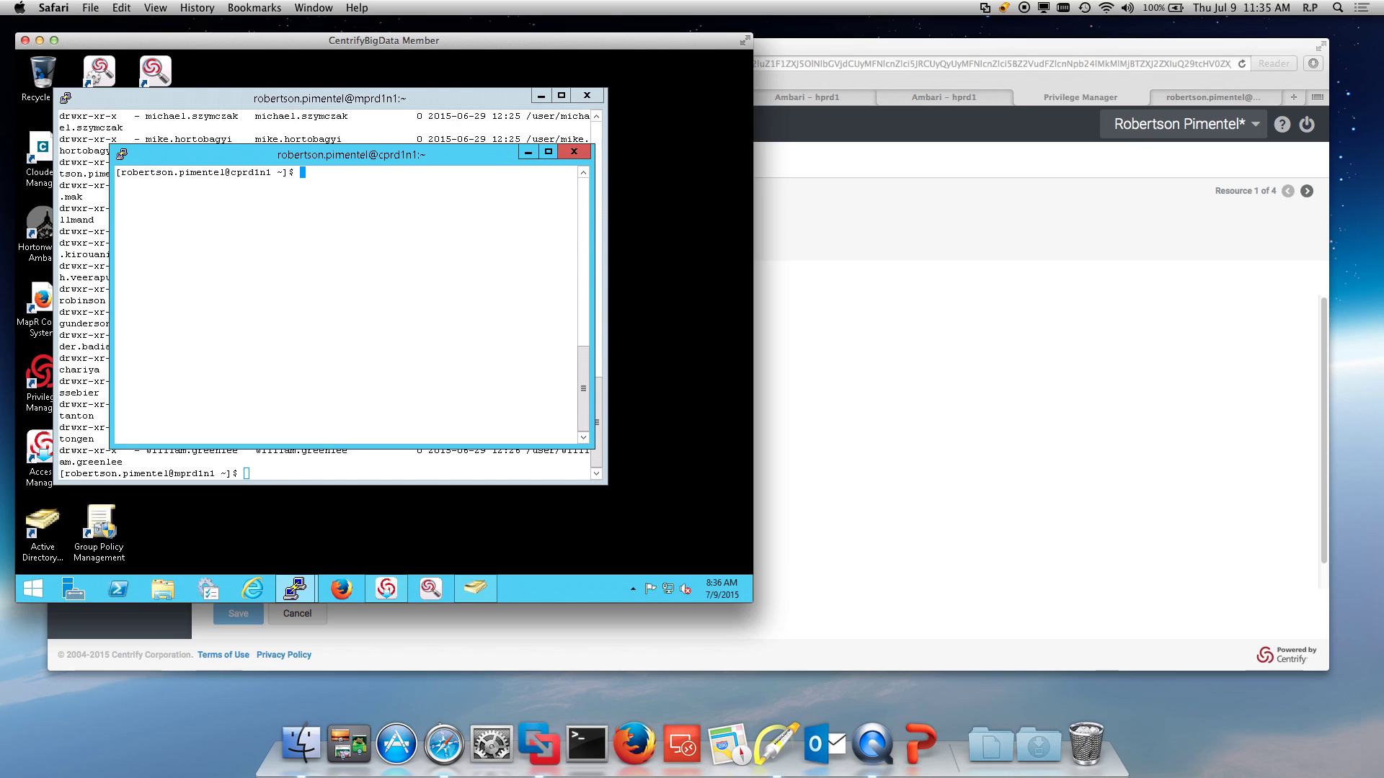
type("kinit")
key("Return")
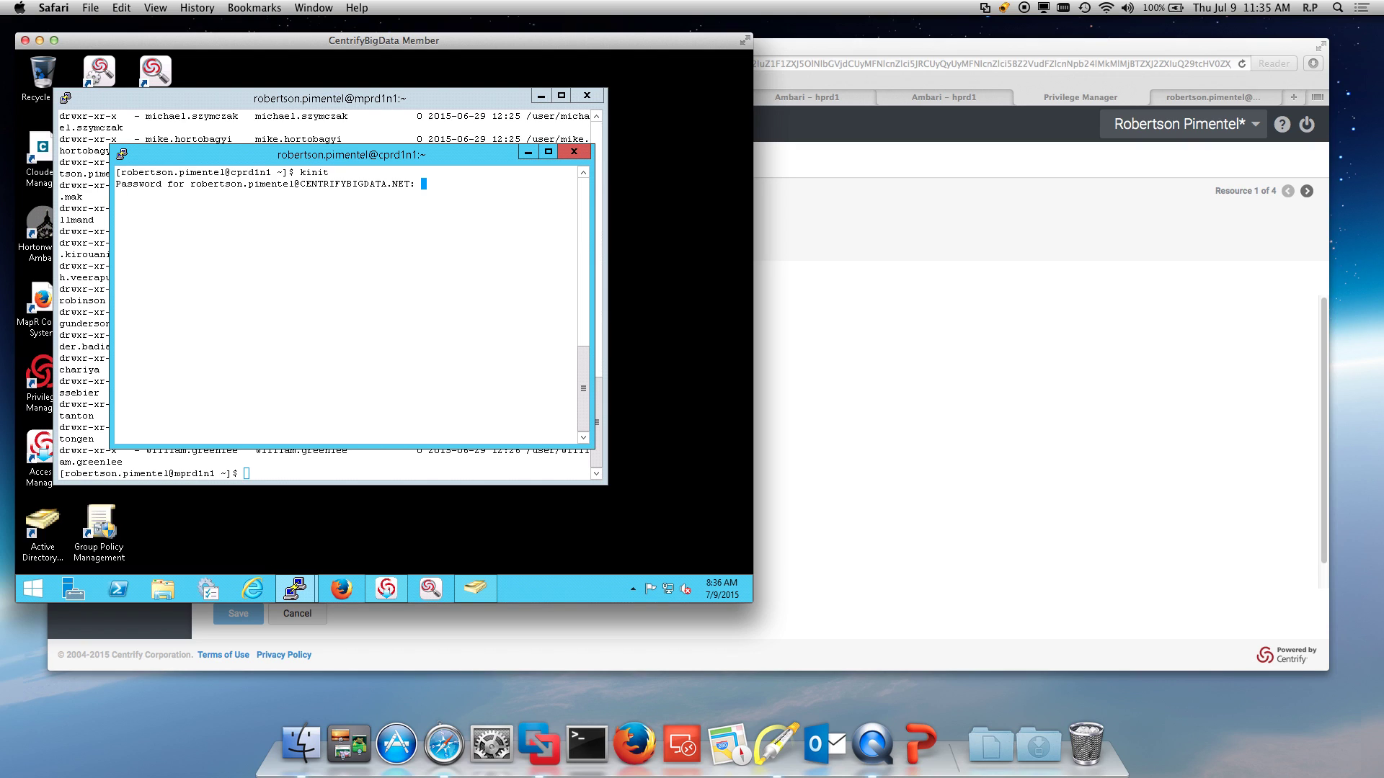
key("Return")
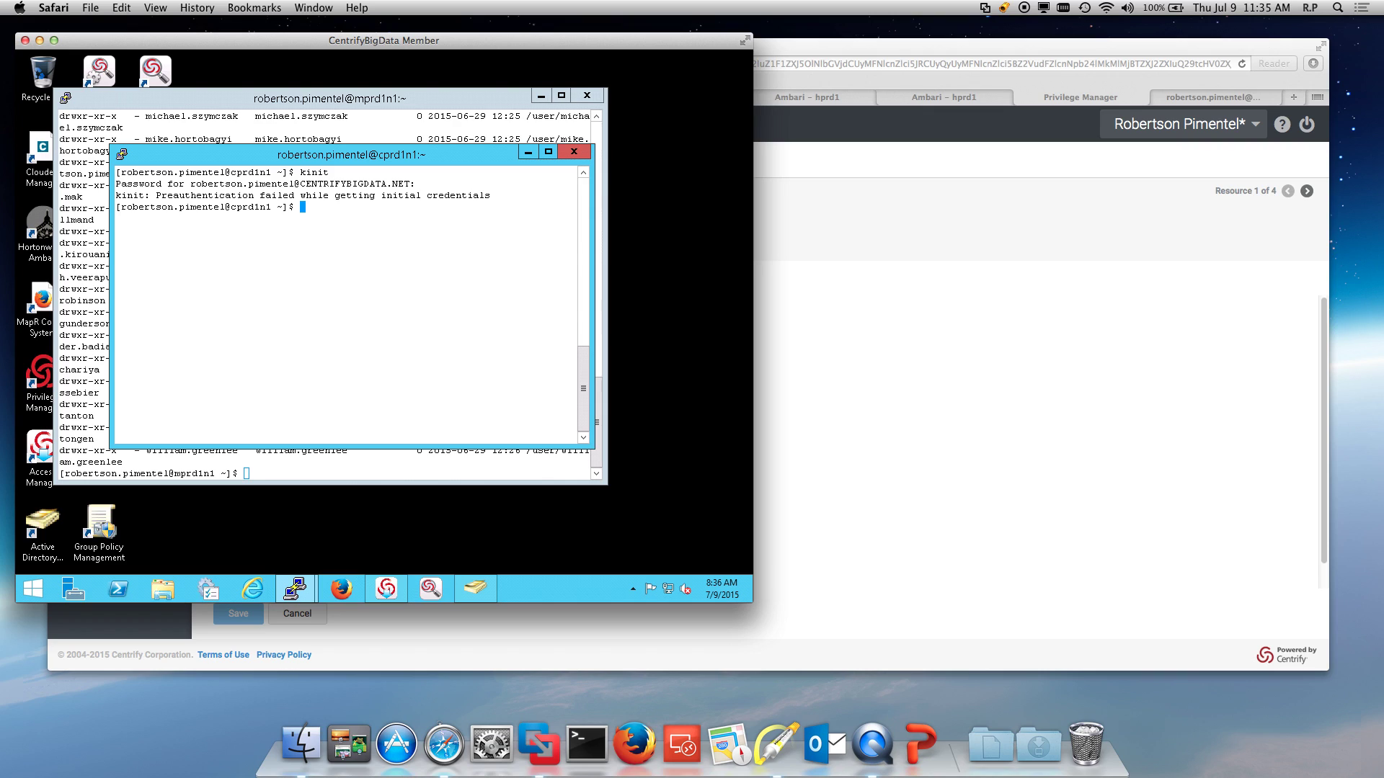
key("Up")
key("Return")
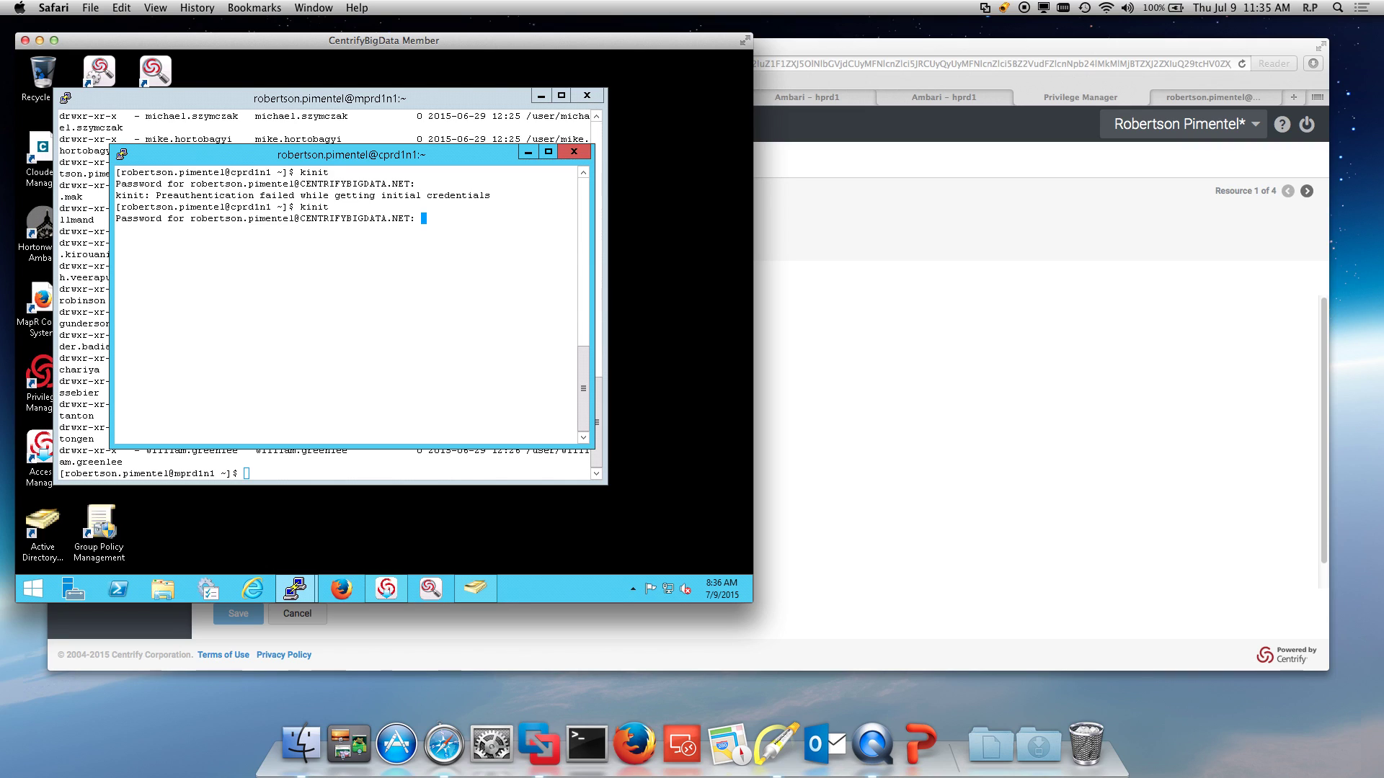
key("Return")
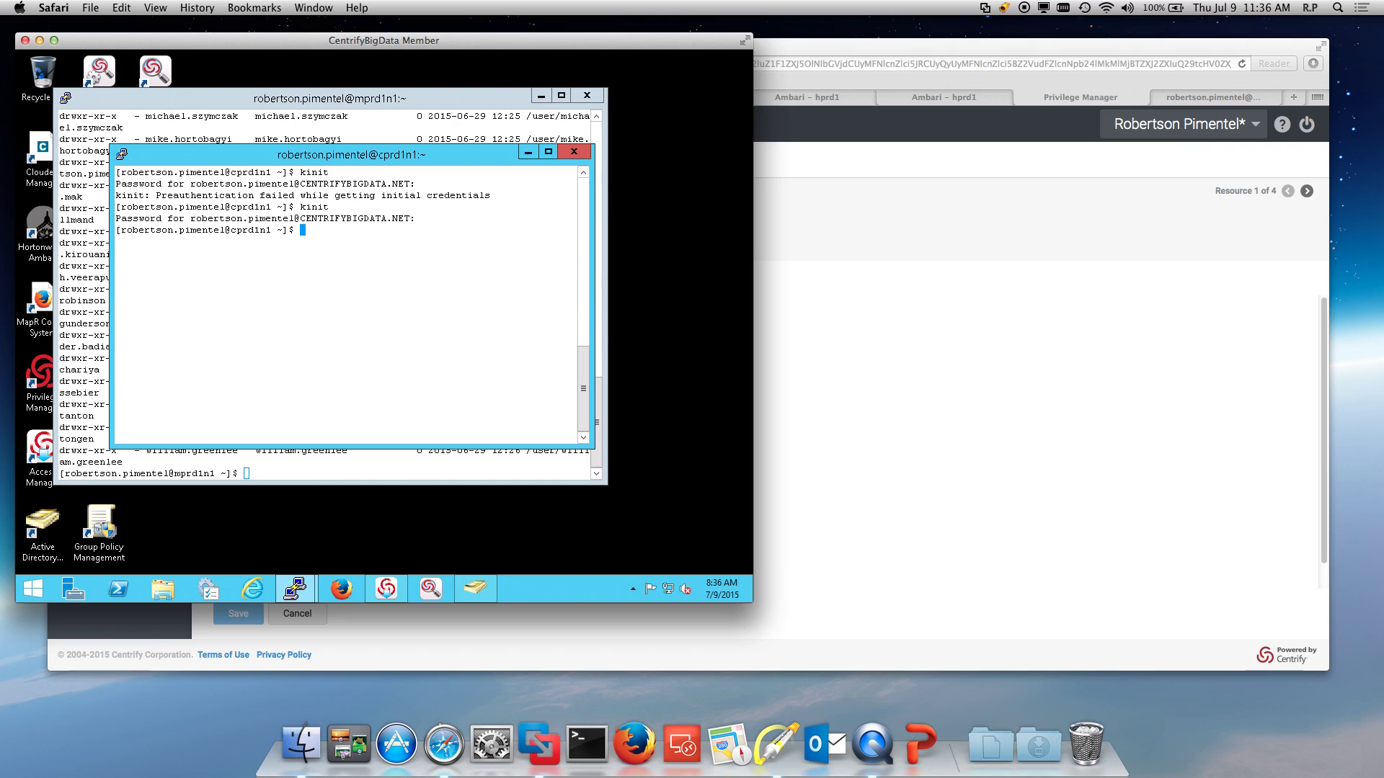
key("Up")
key("Up")
key("Up")
key("Return")
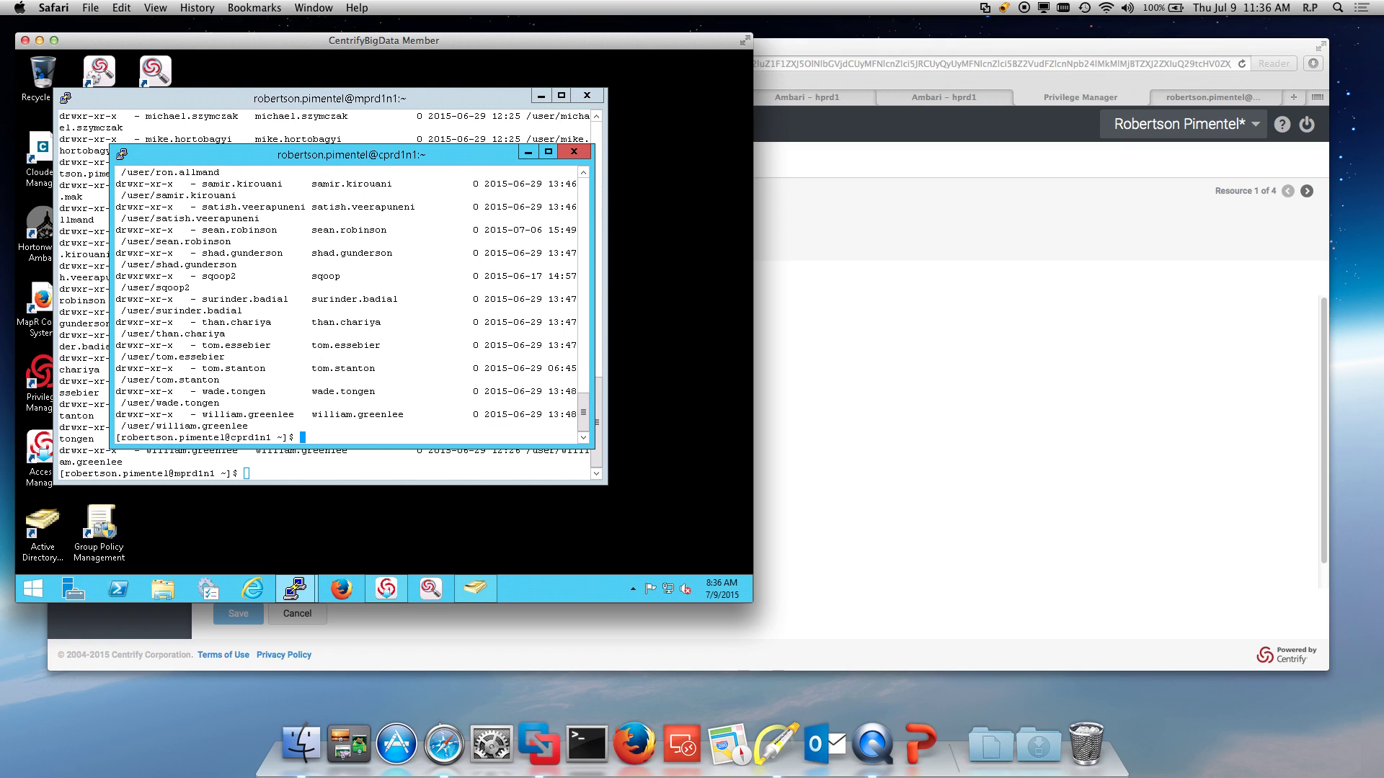
Step: Clear the terminal, change into the hadoop-mapreduce folder with cdhme, and widen the window
type("clear")
key("Return")
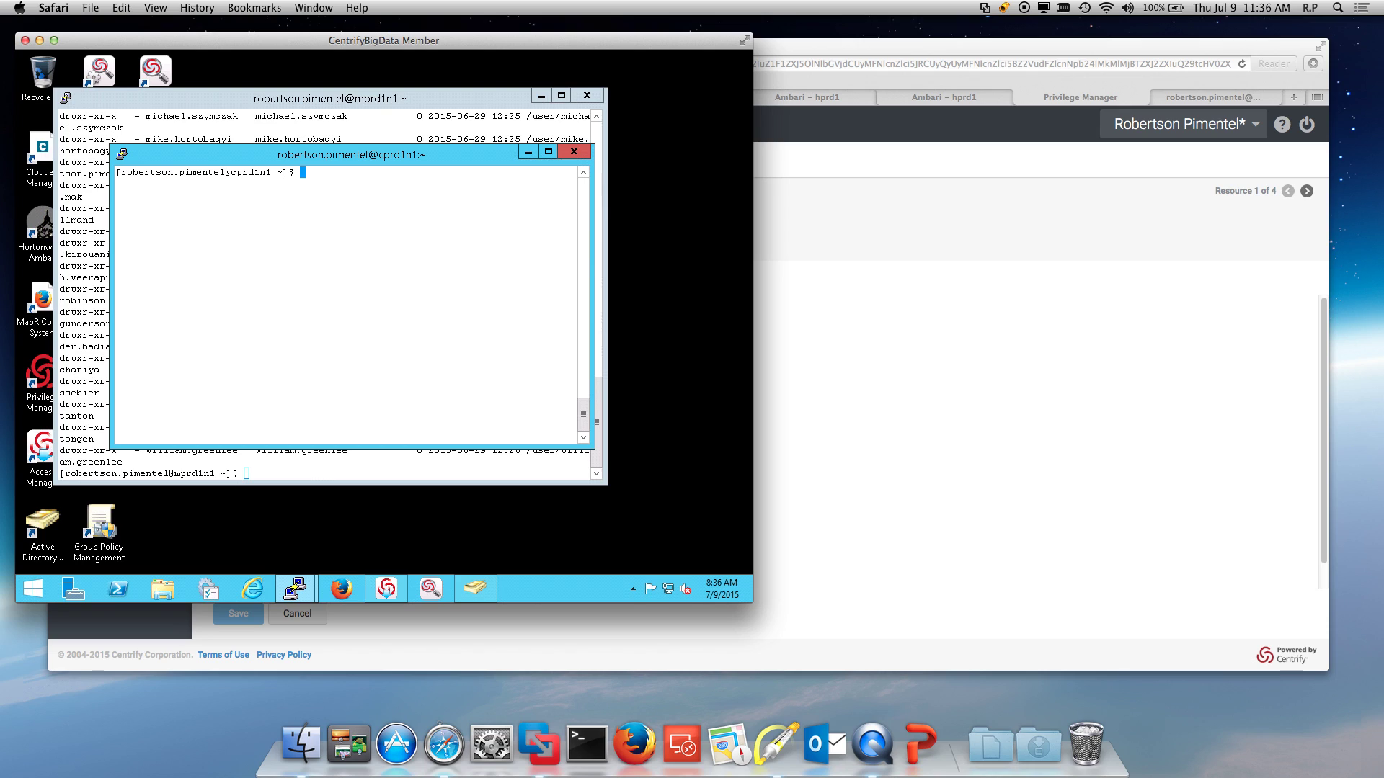
type("cdhme")
key("Return")
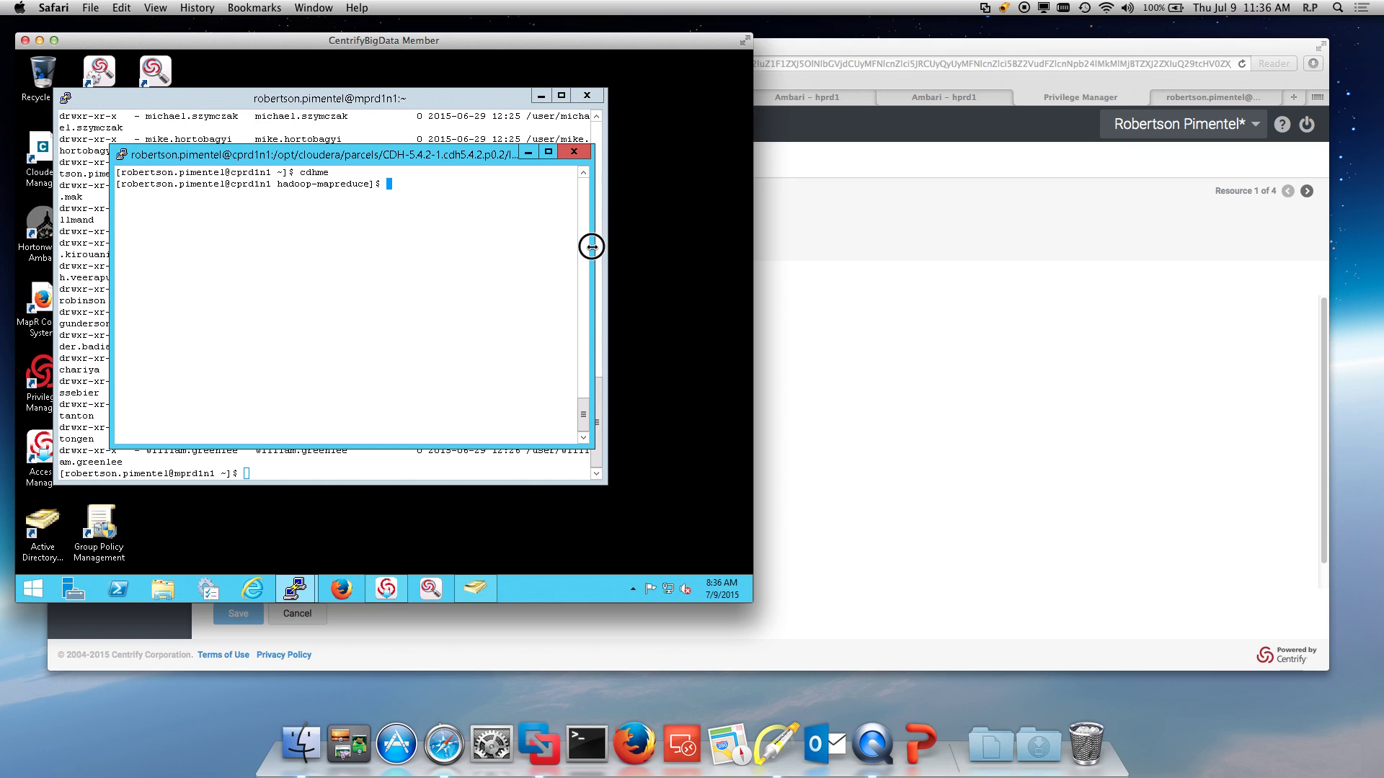
left_click_drag(591, 246, 730, 247)
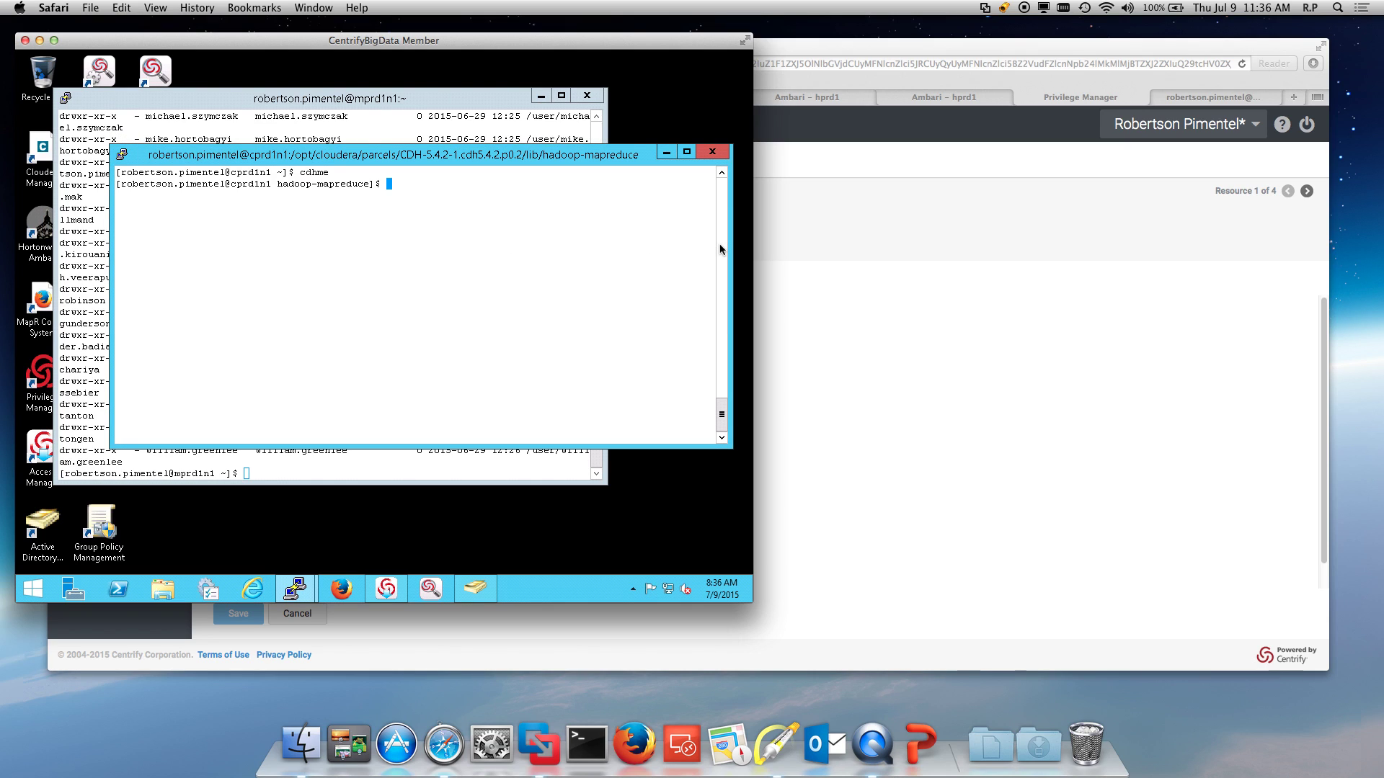
Step: Run hadoop jar hadoop-mapreduce-examples.jar pi 5 10, which estimates Pi as 3.28
type("hadoop jar hadoop-map")
key("Tab")
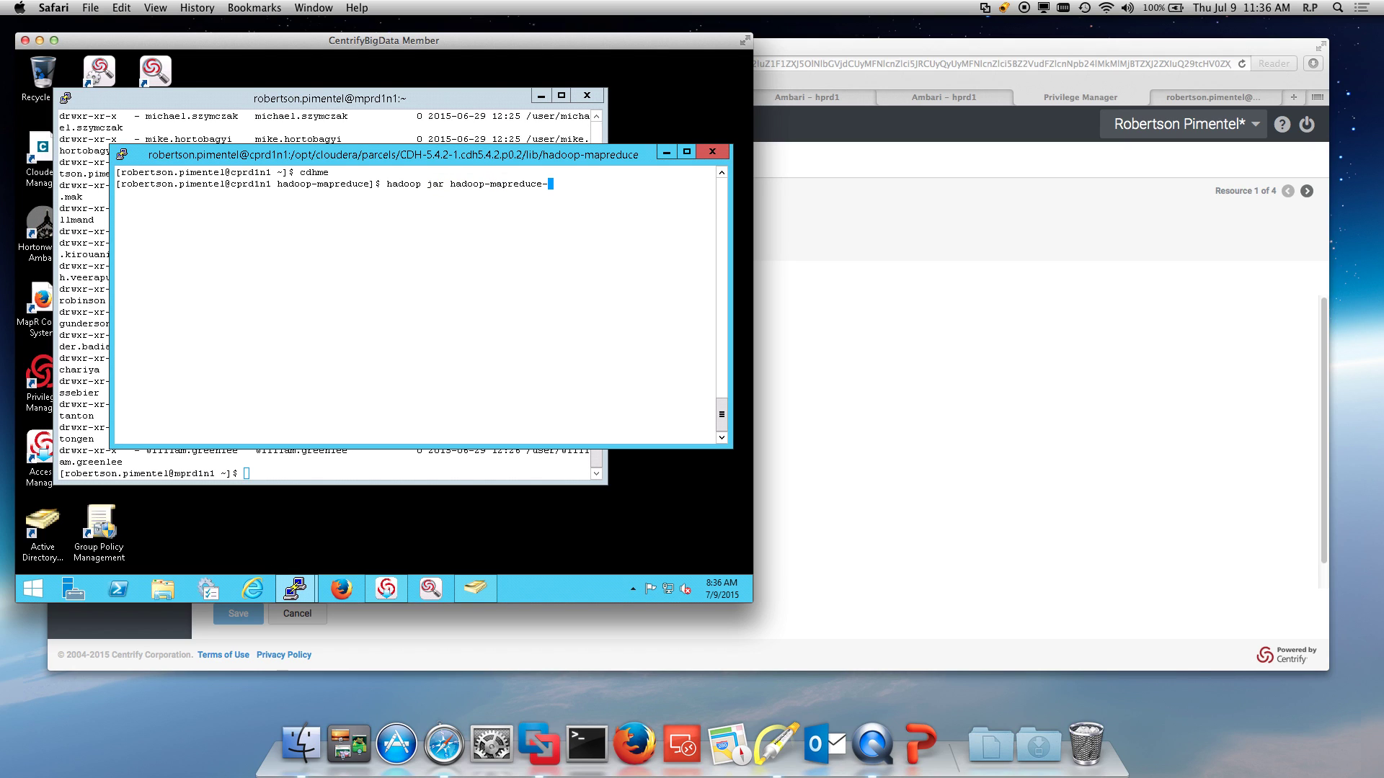
type("ex")
key("Tab")
type(".jar pi 5 10")
key("Return")
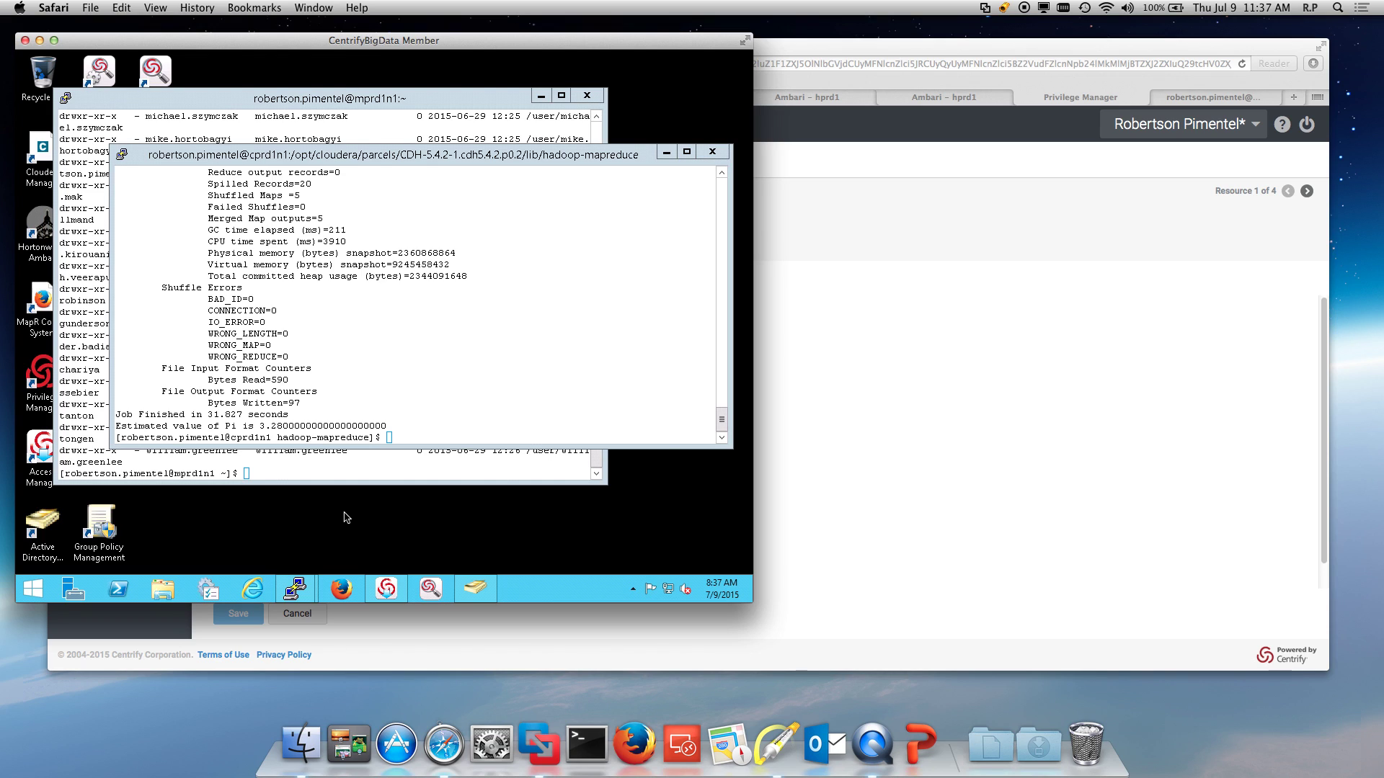
left_click(390, 591)
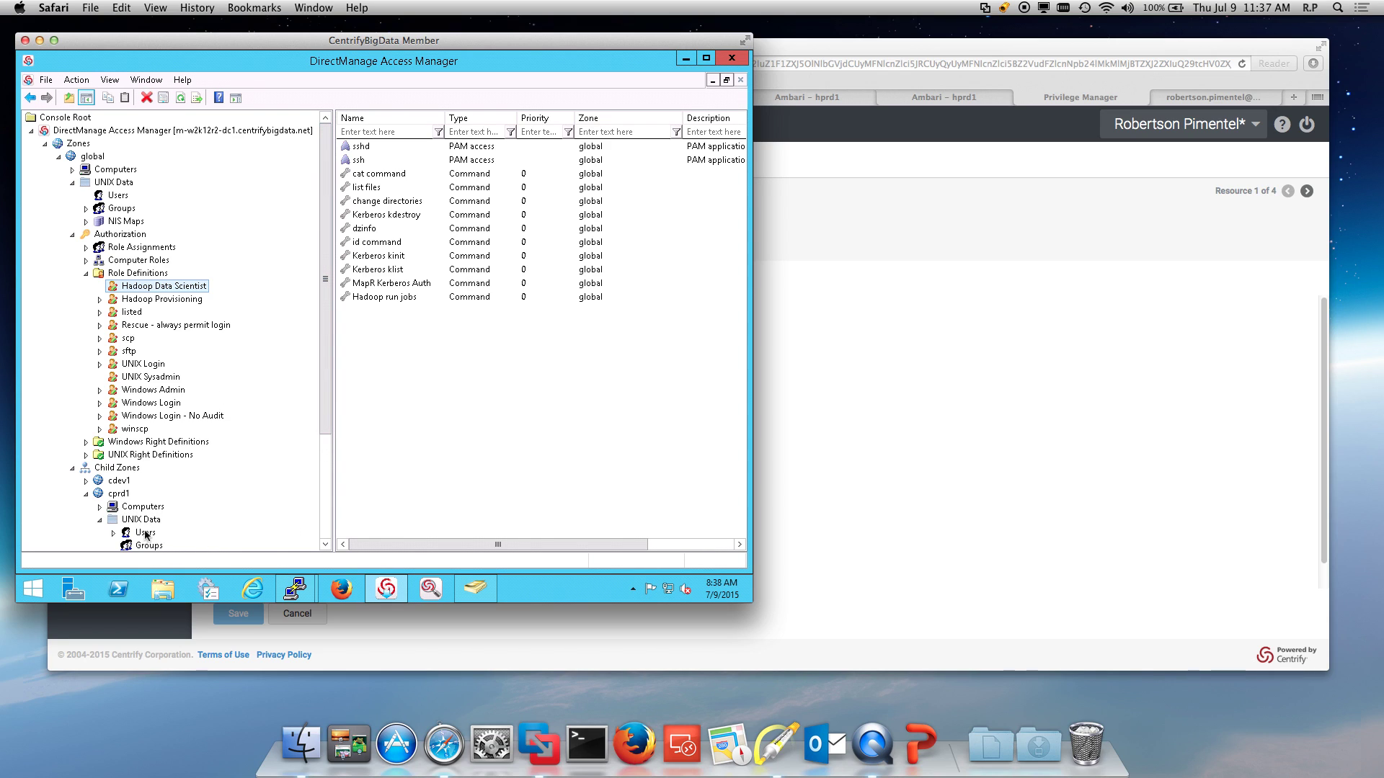
Step: Open Show Effective User Rights for cprd1n3 and filter to a user by AD name
left_click(139, 509)
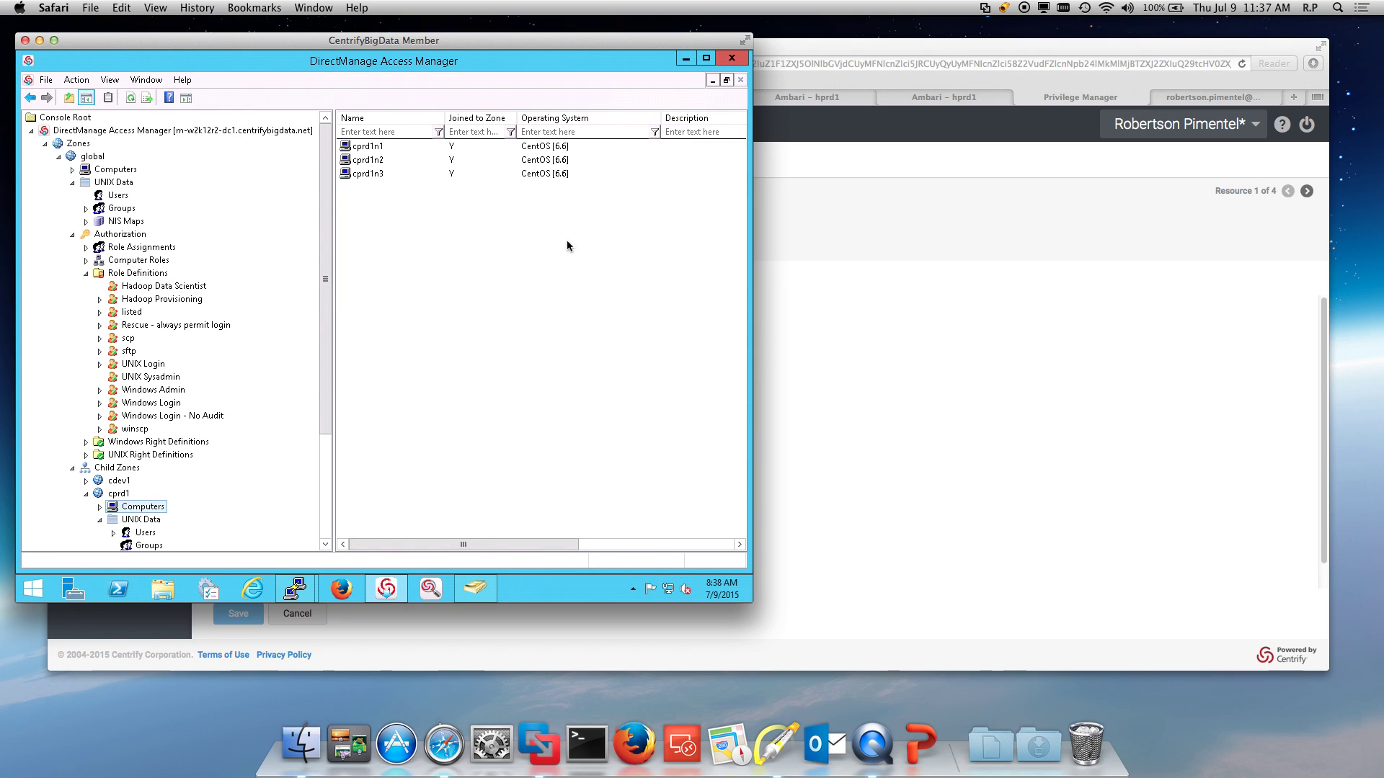
right_click(373, 180)
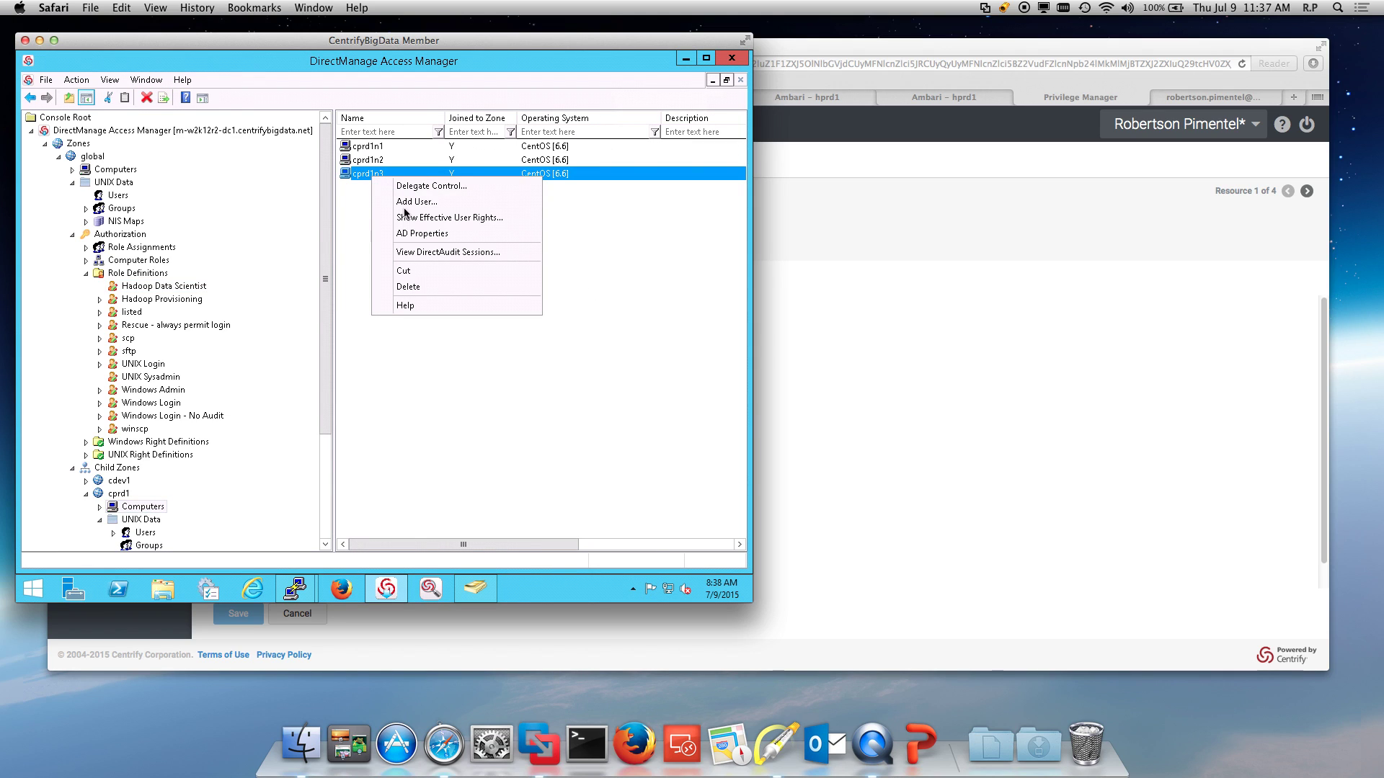
left_click(434, 219)
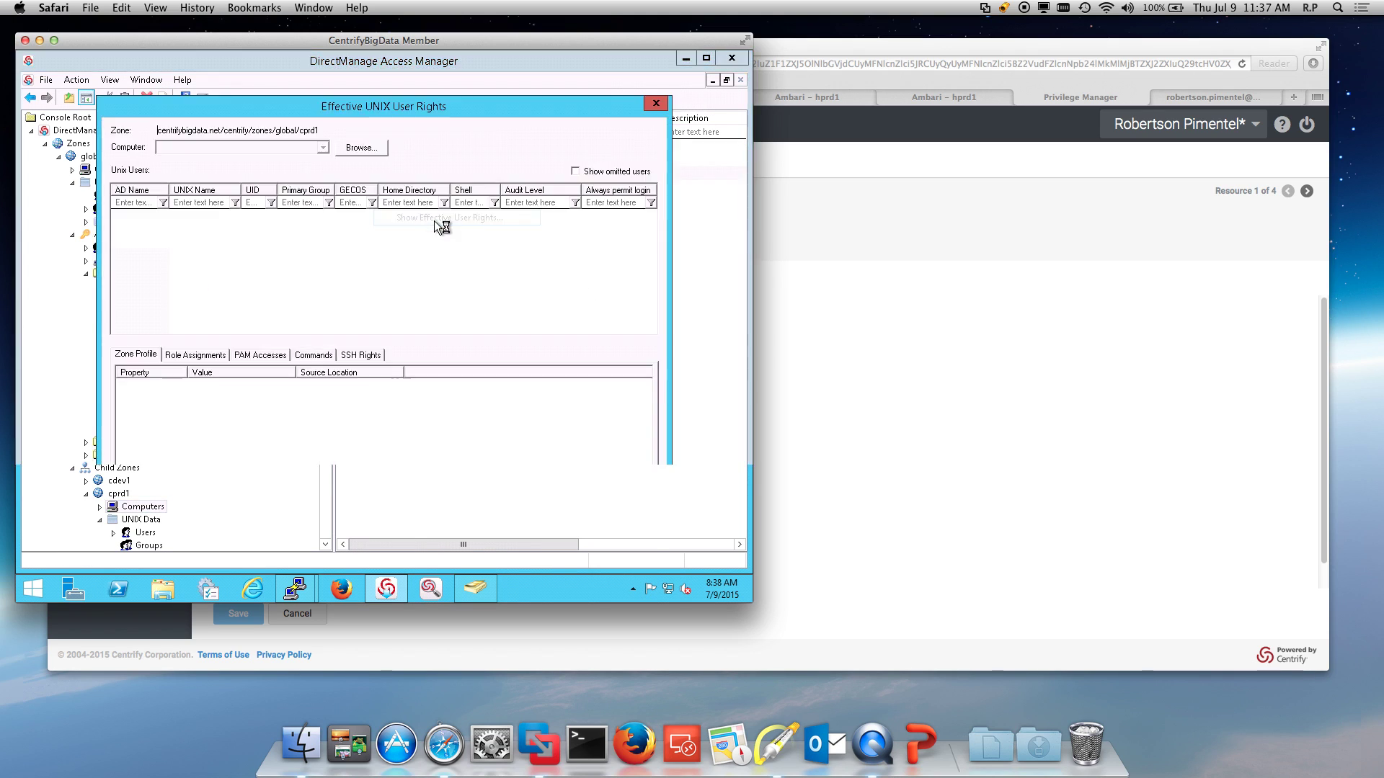
left_click(201, 216)
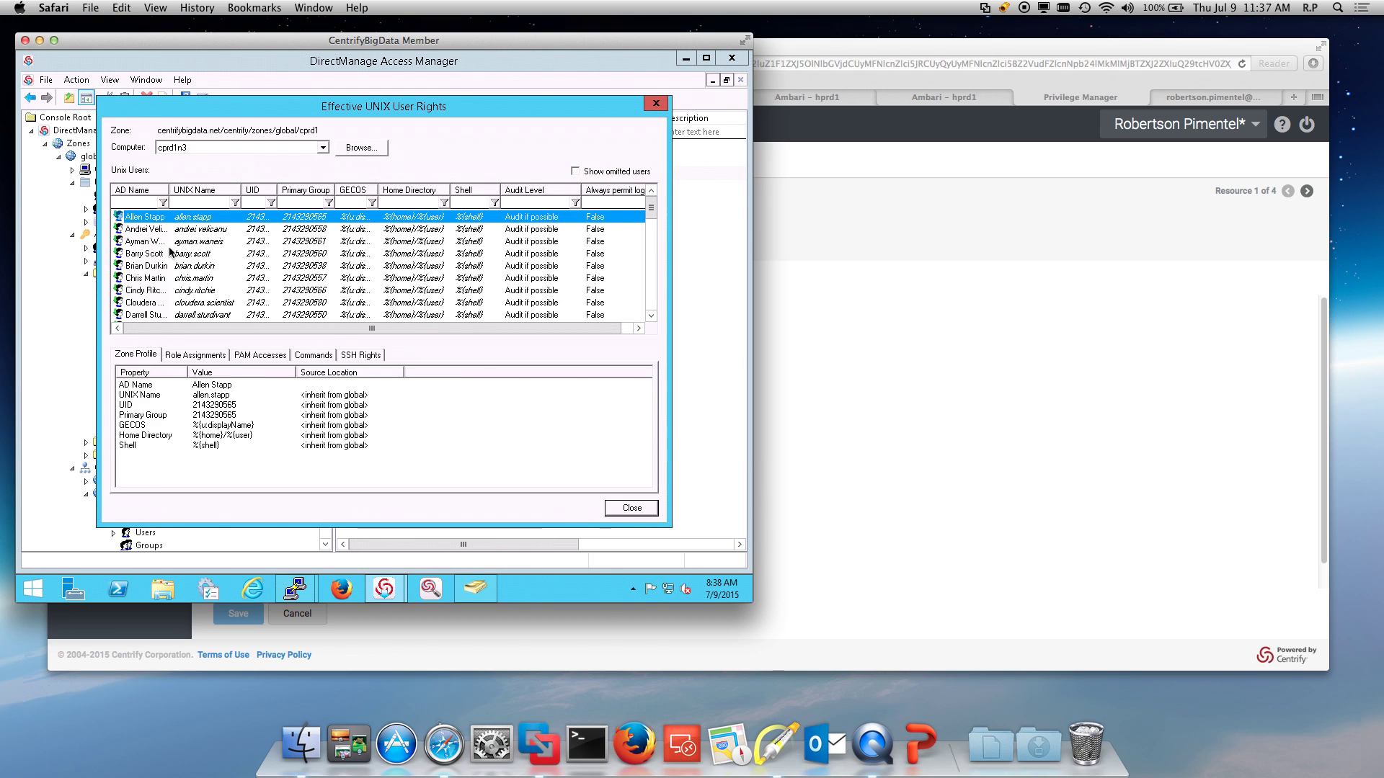
left_click(134, 203)
type("R")
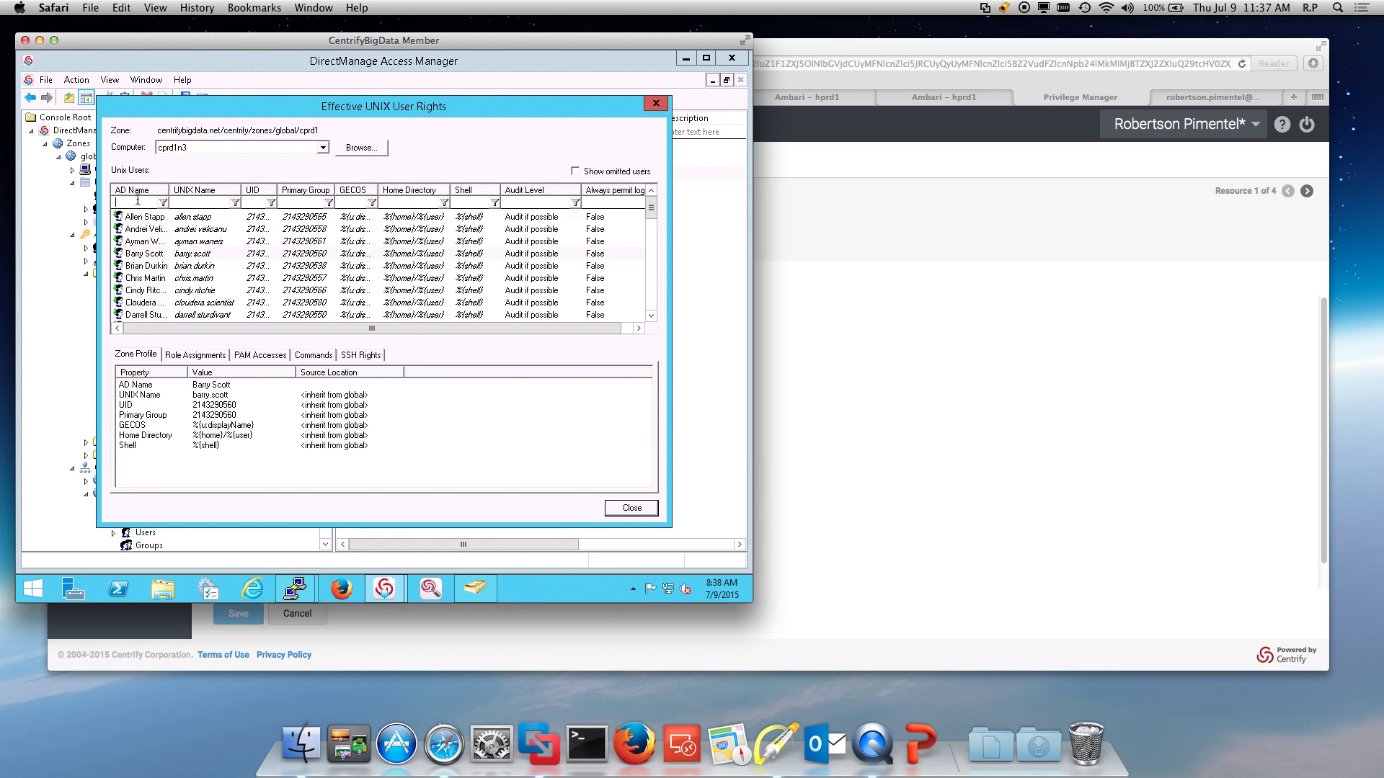
type("obert")
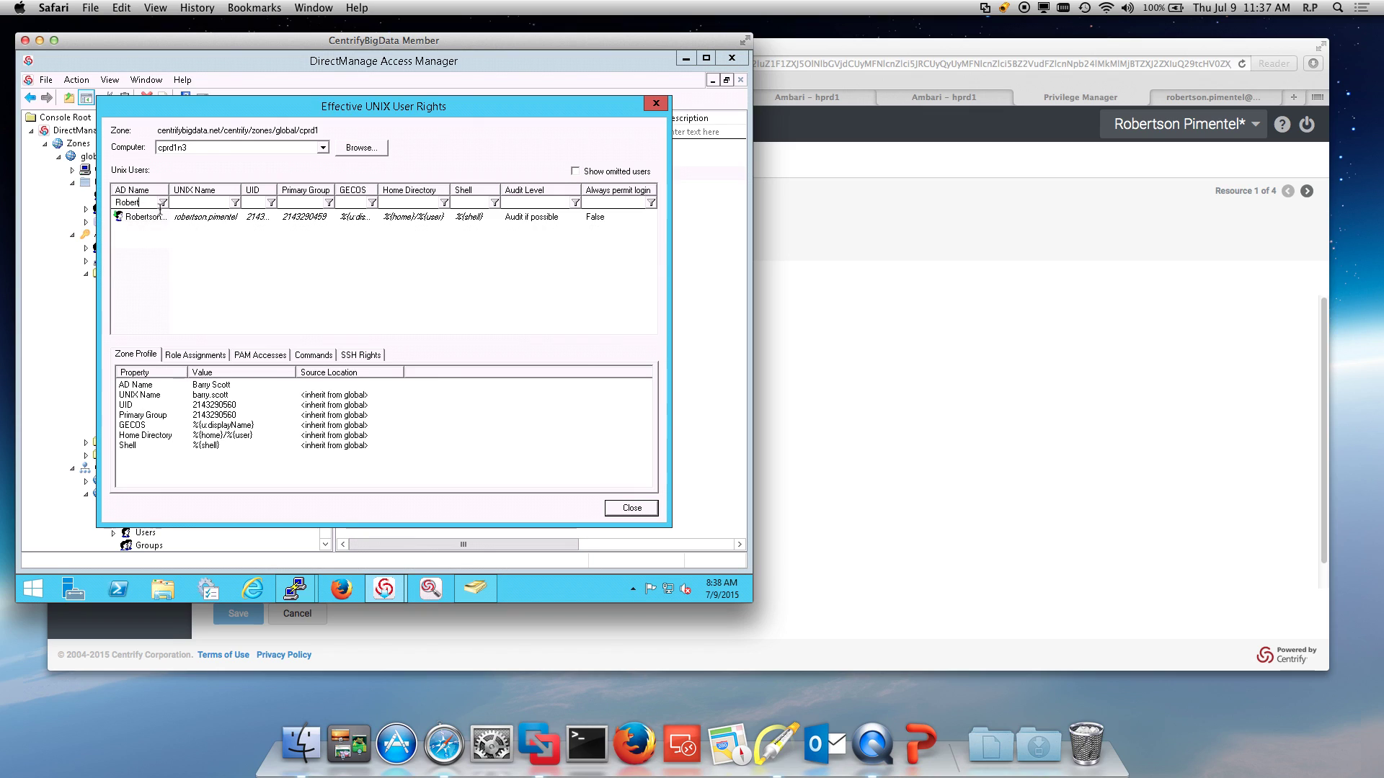
left_click(166, 217)
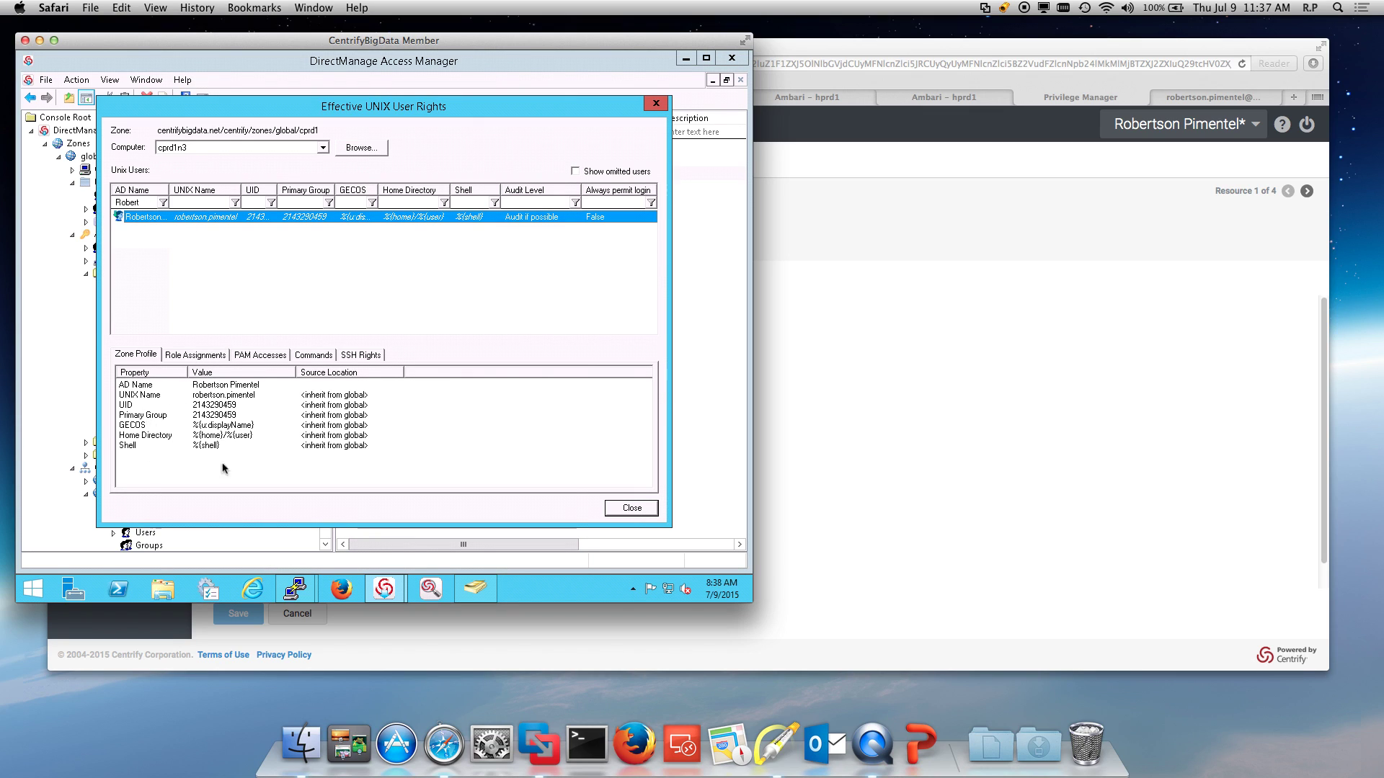
Step: Review the user's Role Assignments, PAM Accesses and Commands, then close the rights window
left_click(197, 355)
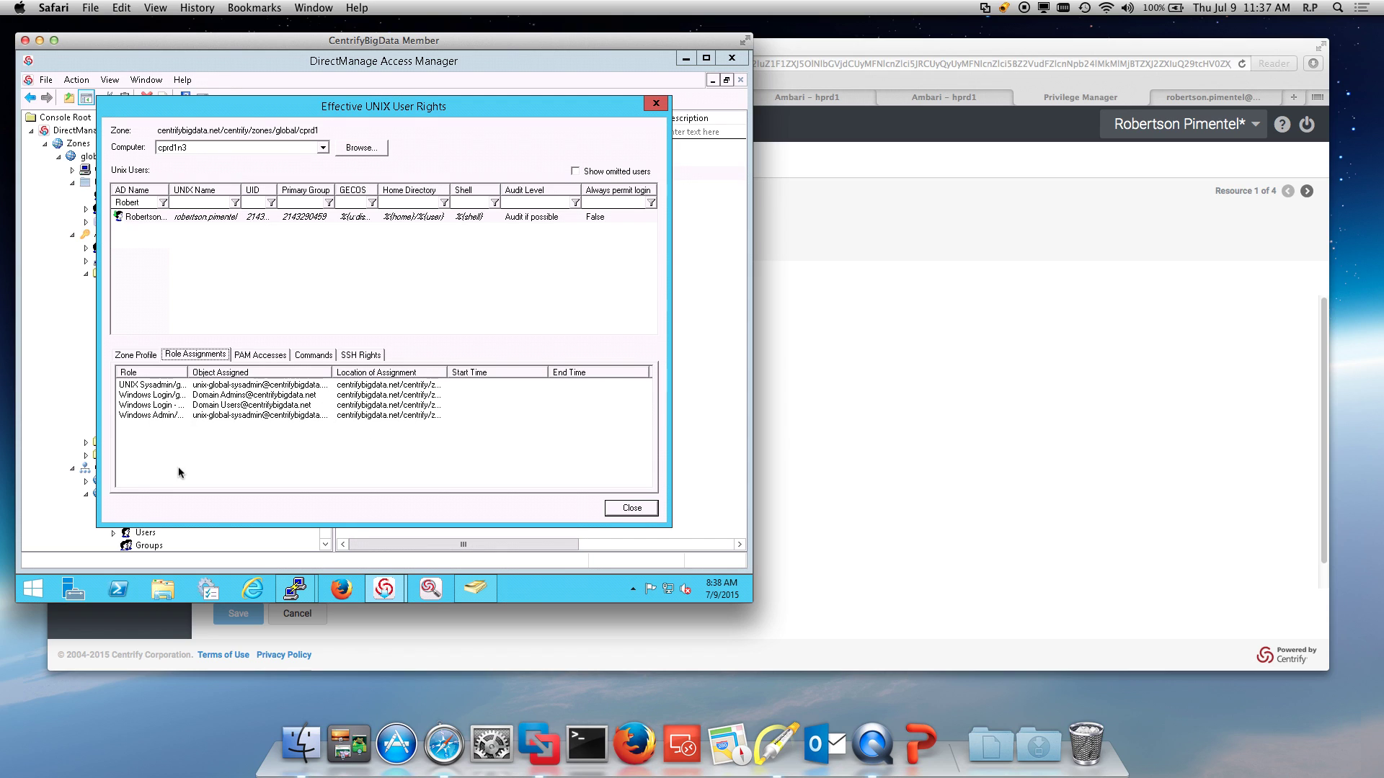
left_click_drag(187, 373, 210, 373)
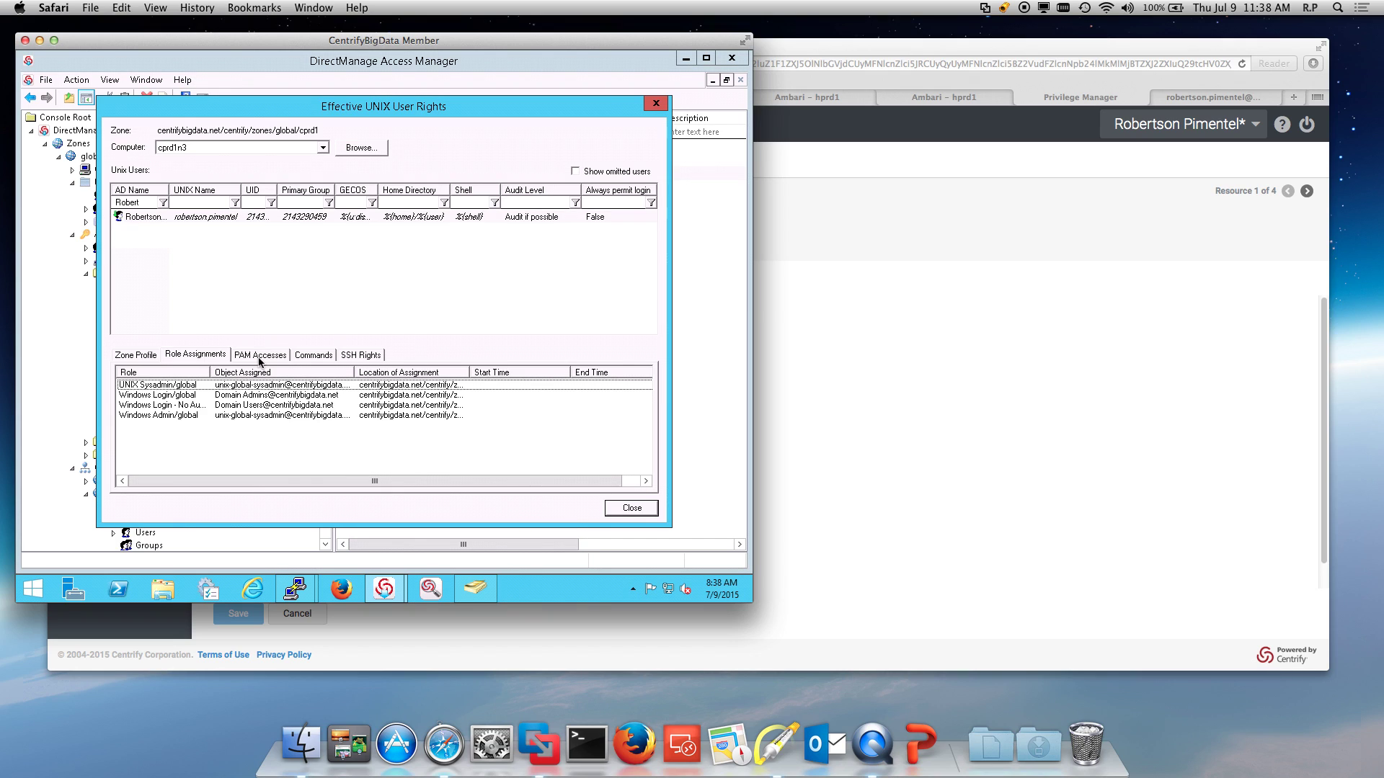
left_click(261, 361)
left_click(315, 357)
left_click(657, 103)
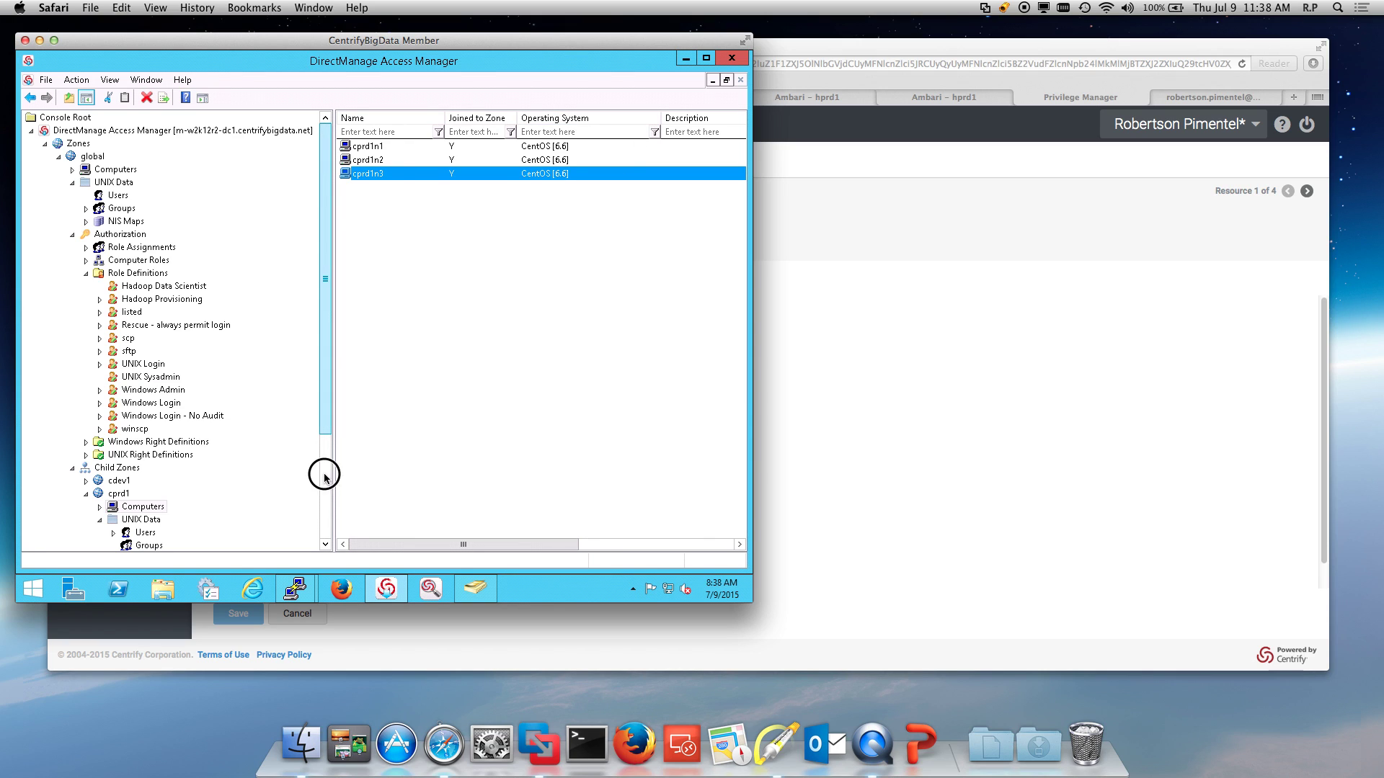
scroll(324, 470, "down", 3)
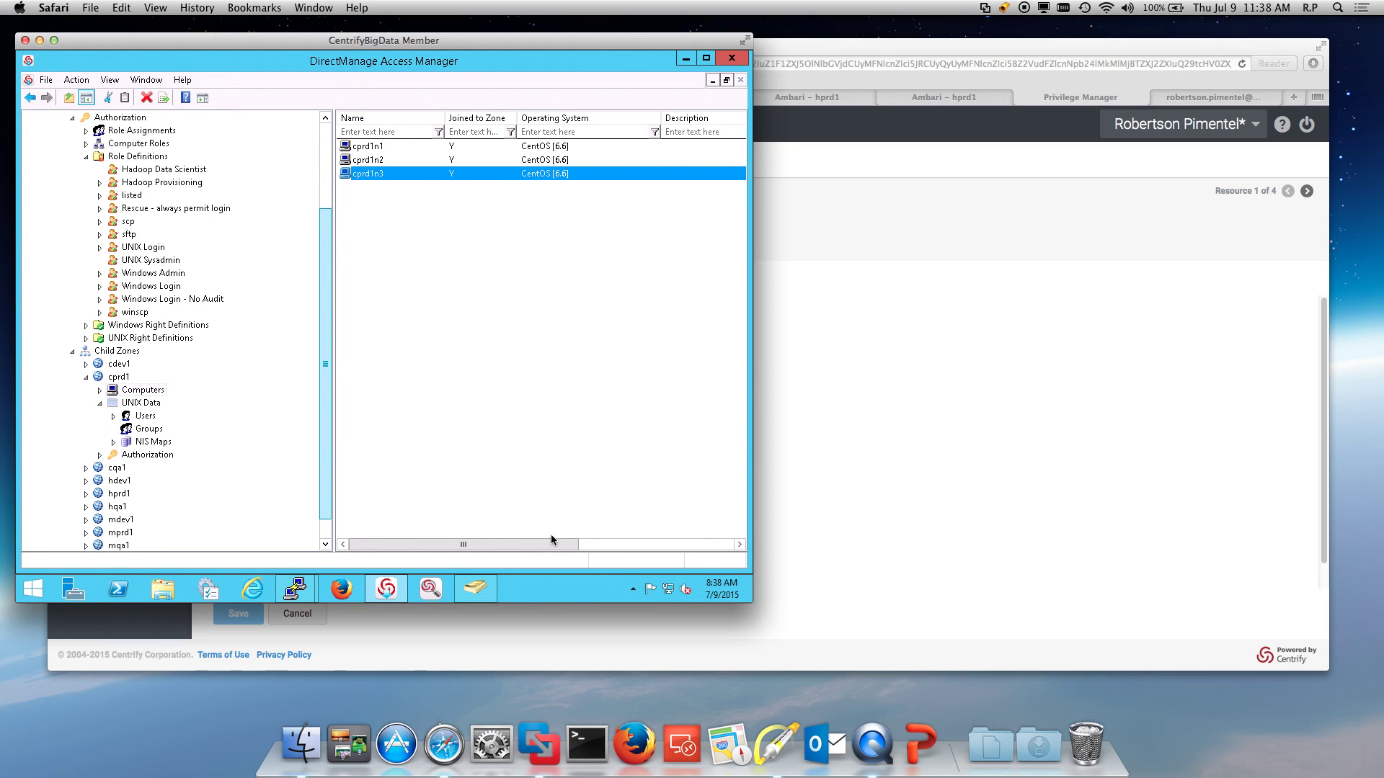
left_click(431, 591)
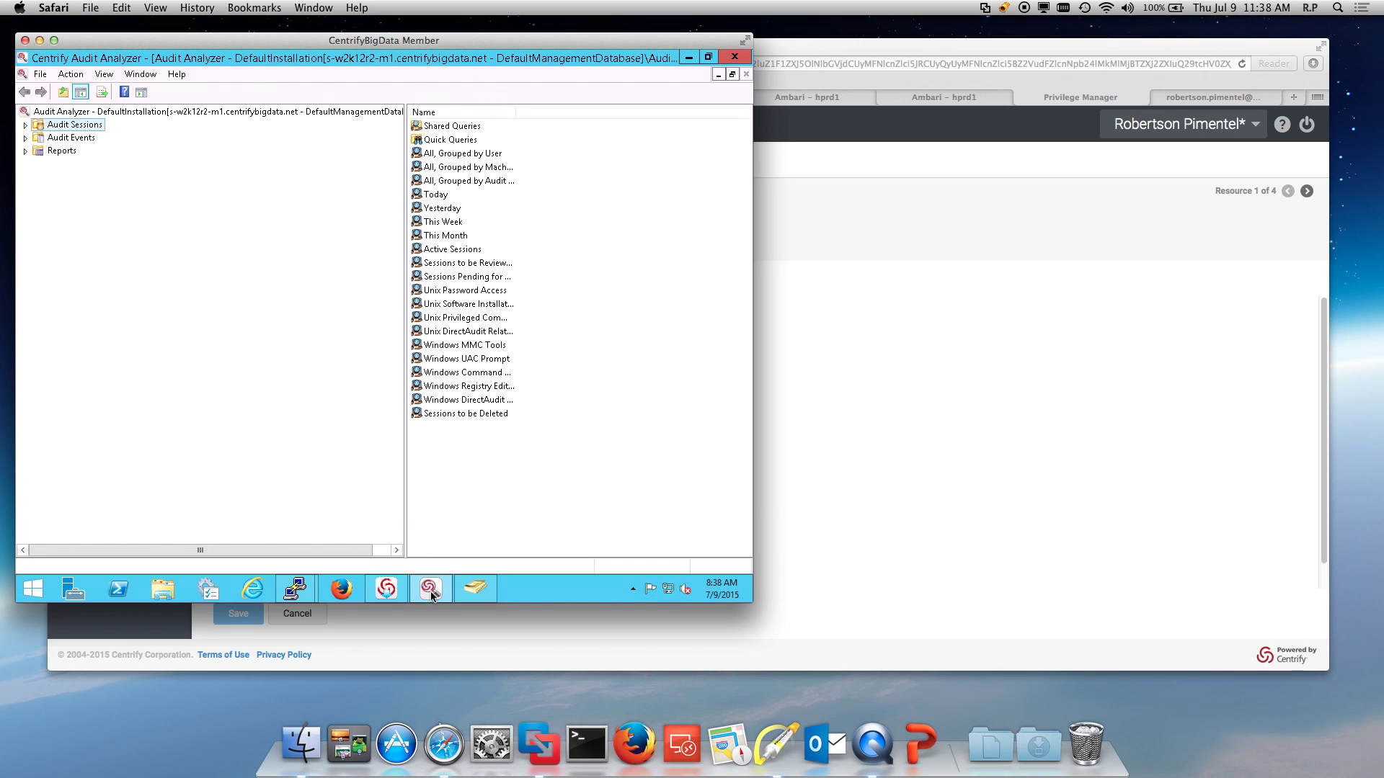
Step: List Today's sessions, open the first one's Indexed Command List, and replay from -/bin/bash
left_click(25, 125)
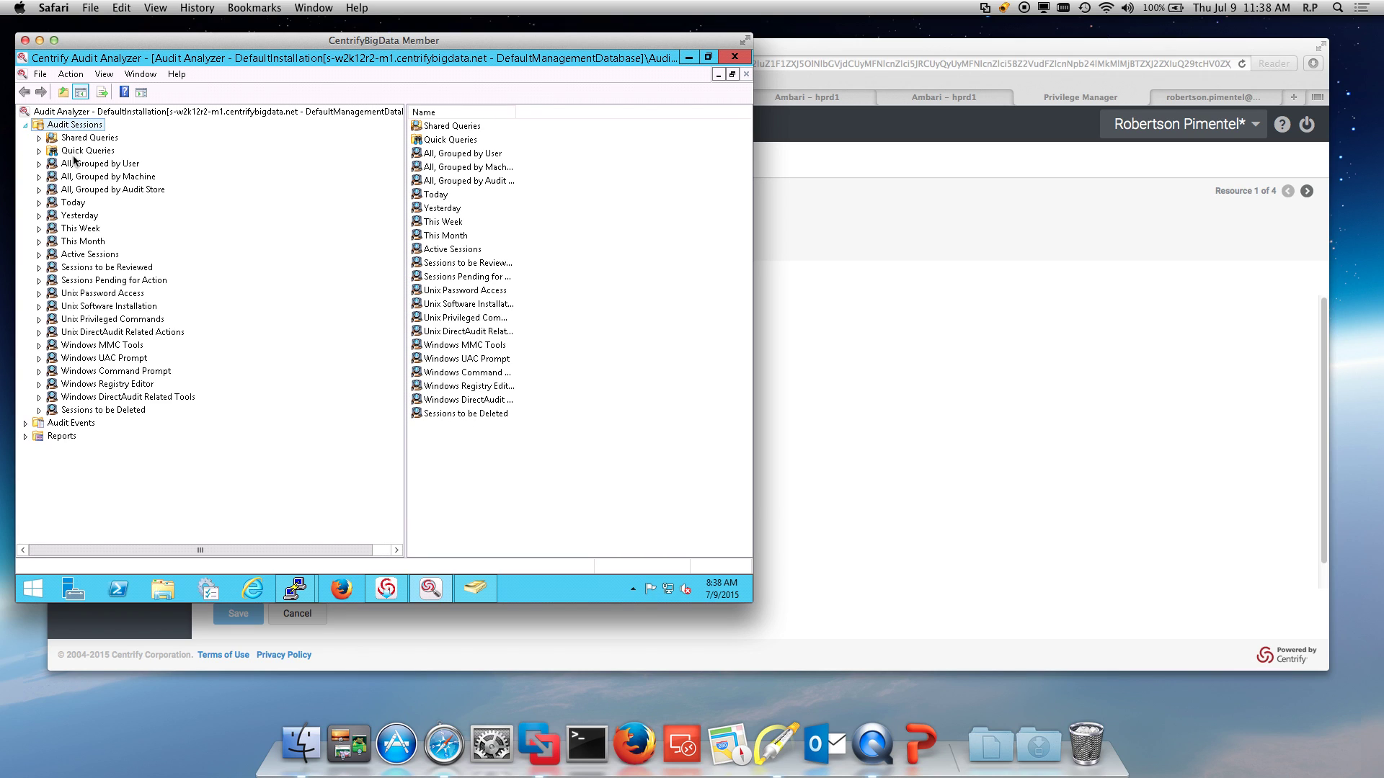
left_click(73, 202)
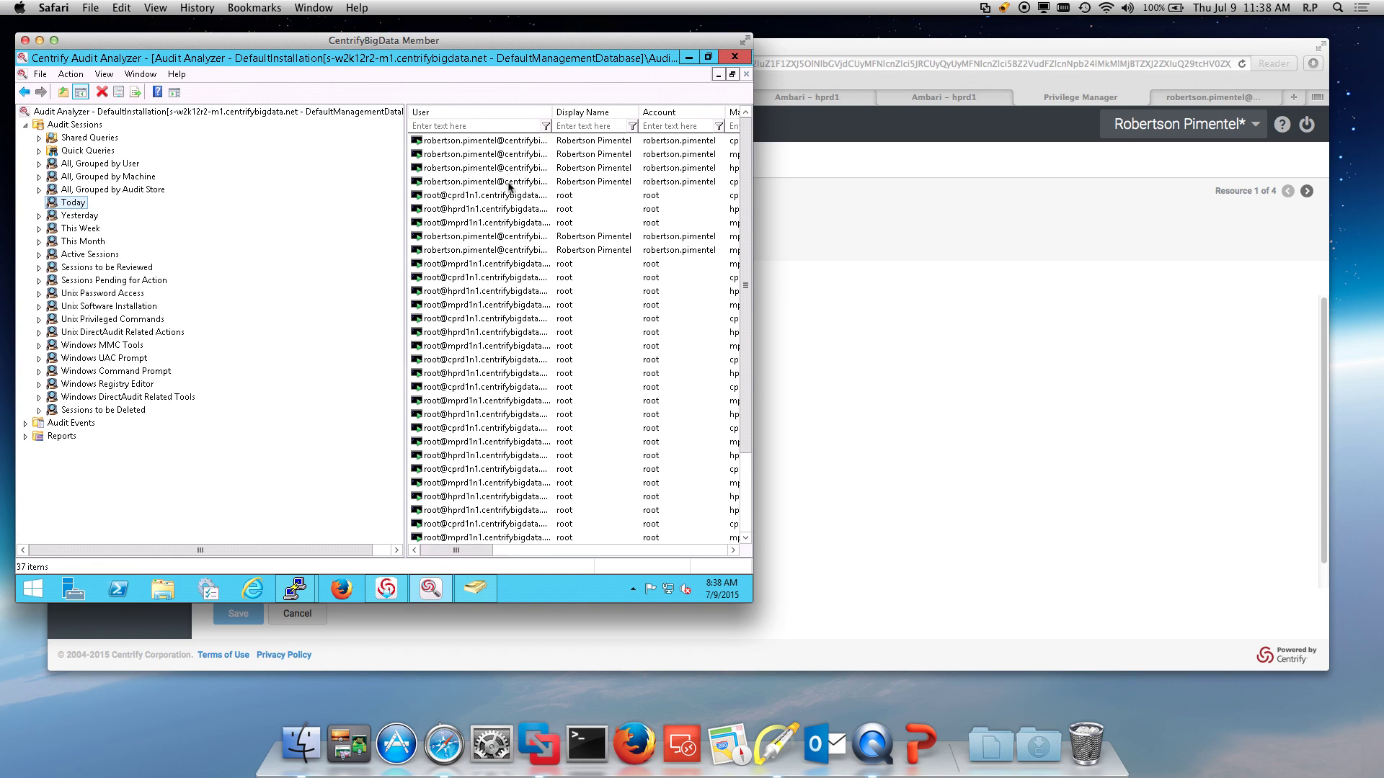
right_click(487, 145)
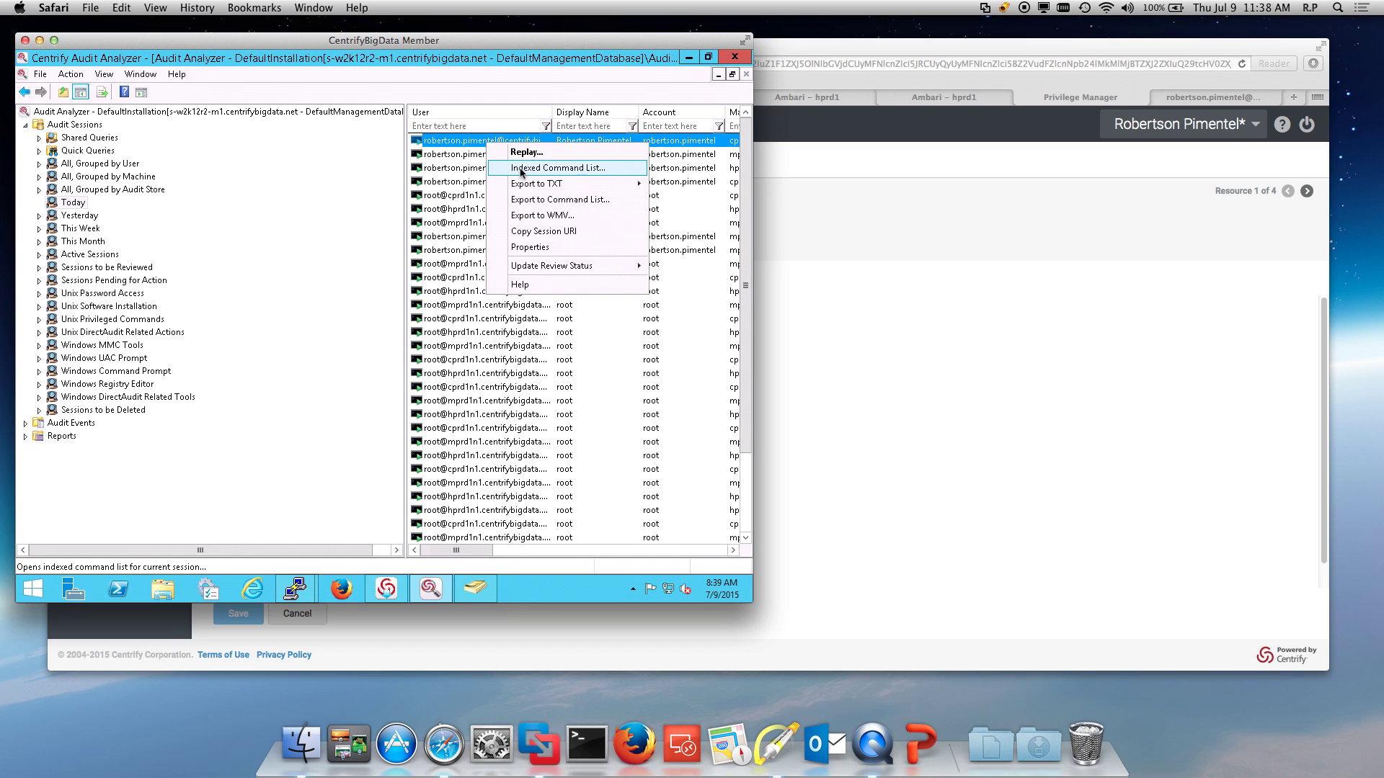
left_click(521, 168)
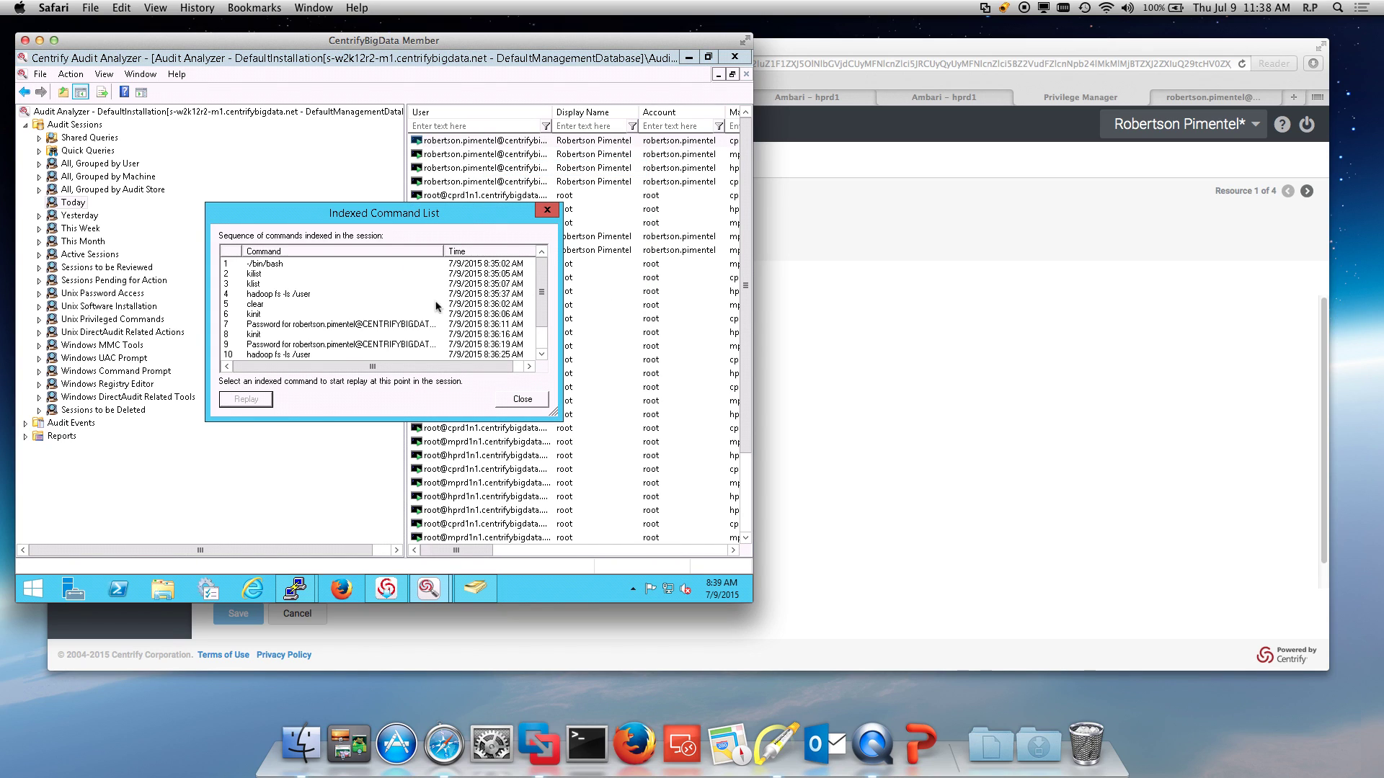
left_click(277, 265)
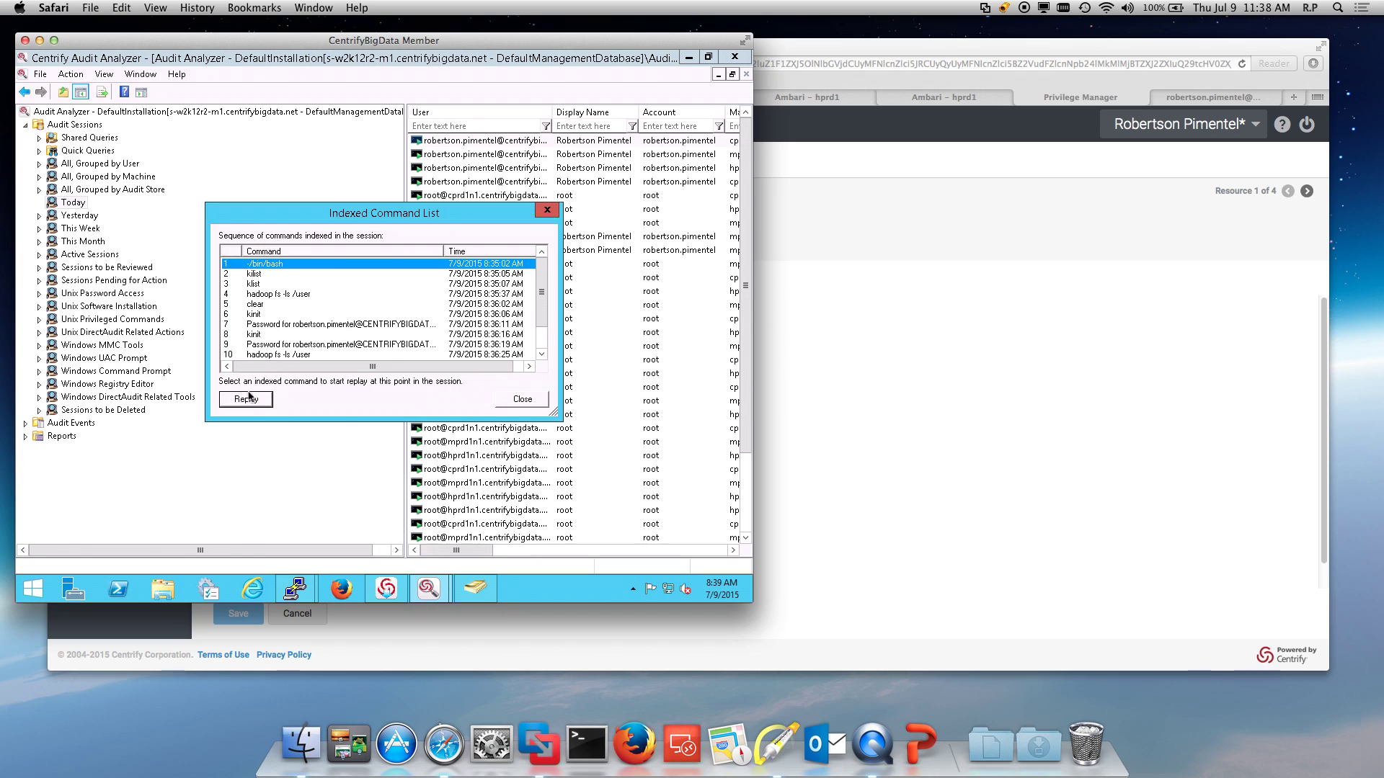
left_click(246, 400)
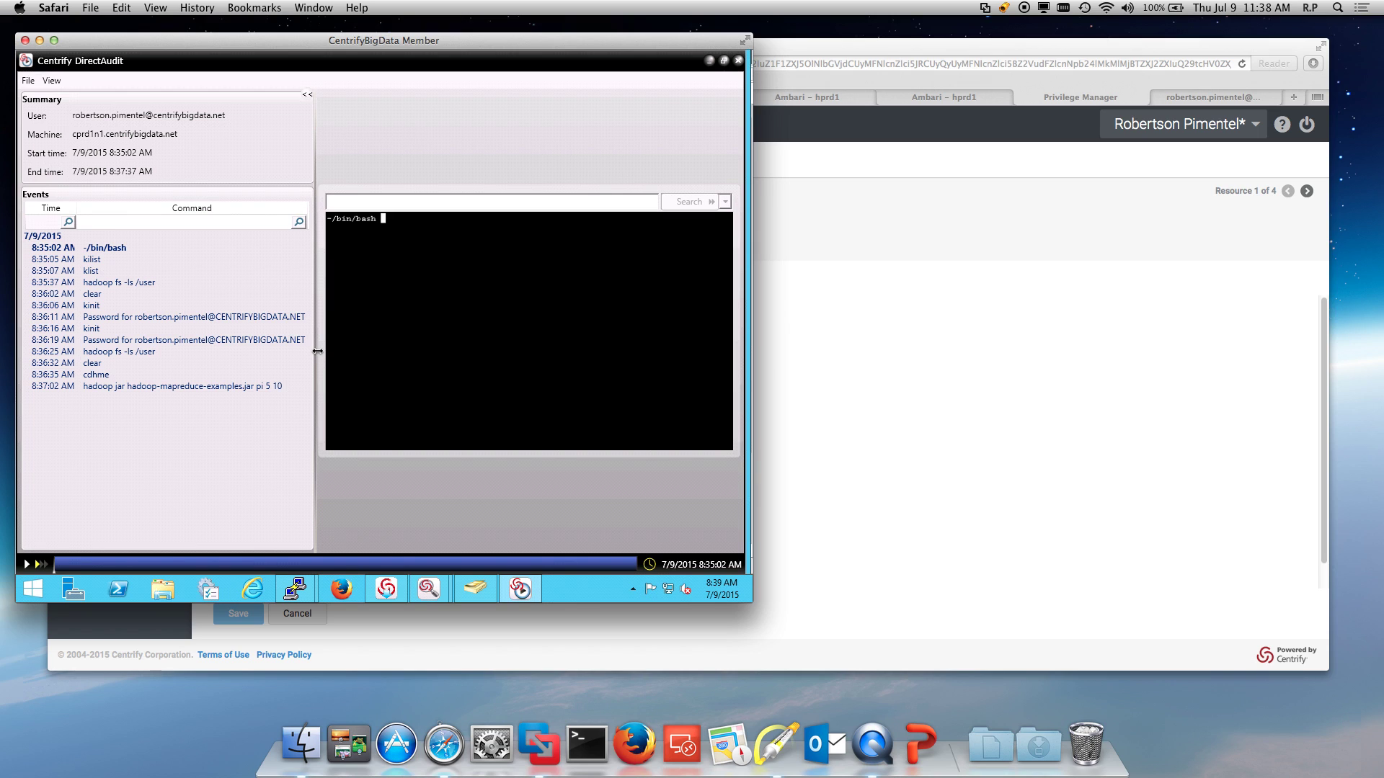
Step: Widen the replay pane and play the recorded session through the hadoop jar pi 5 10 run
left_click_drag(315, 349, 239, 343)
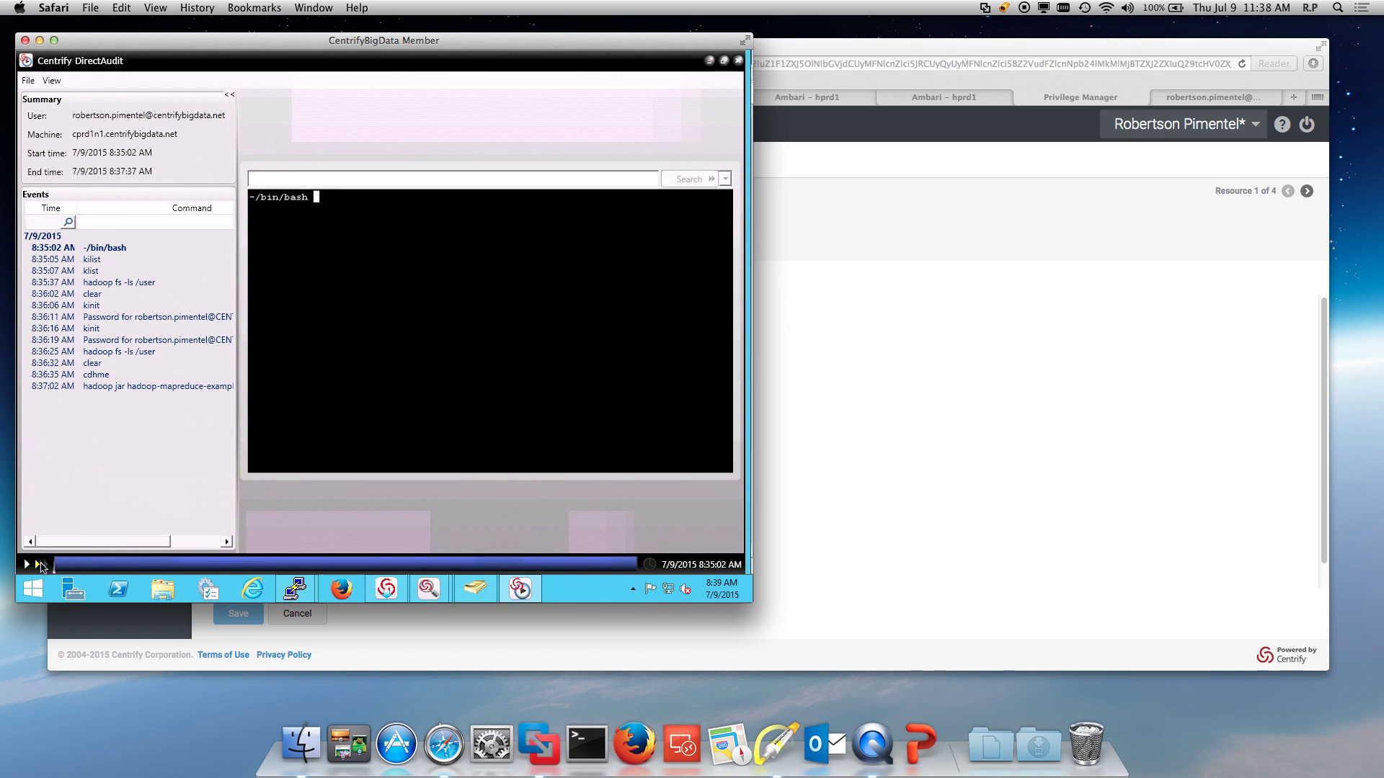
left_click(28, 566)
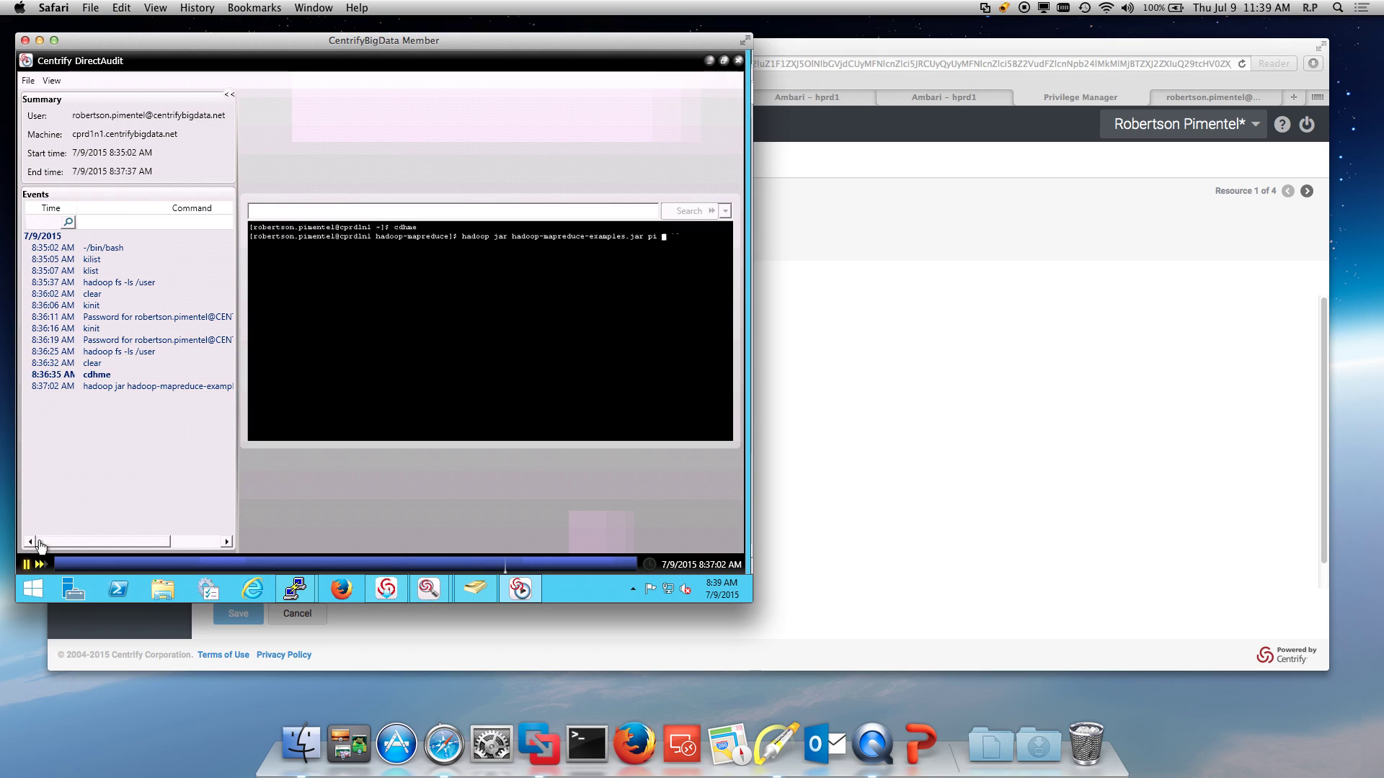
Step: Close the session replay and Indexed Command List, then replay the Windows session on s-w2k12r2-m1
left_click(737, 60)
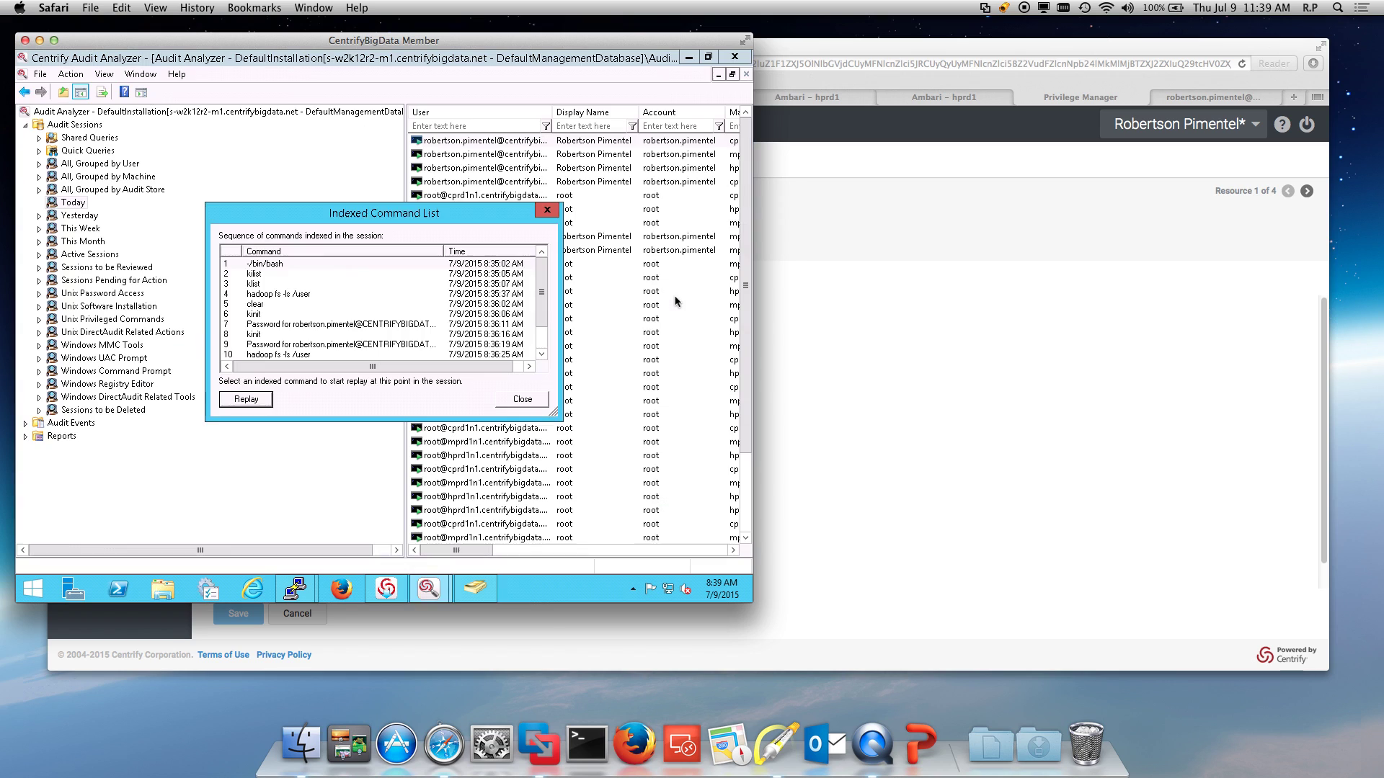
left_click(521, 400)
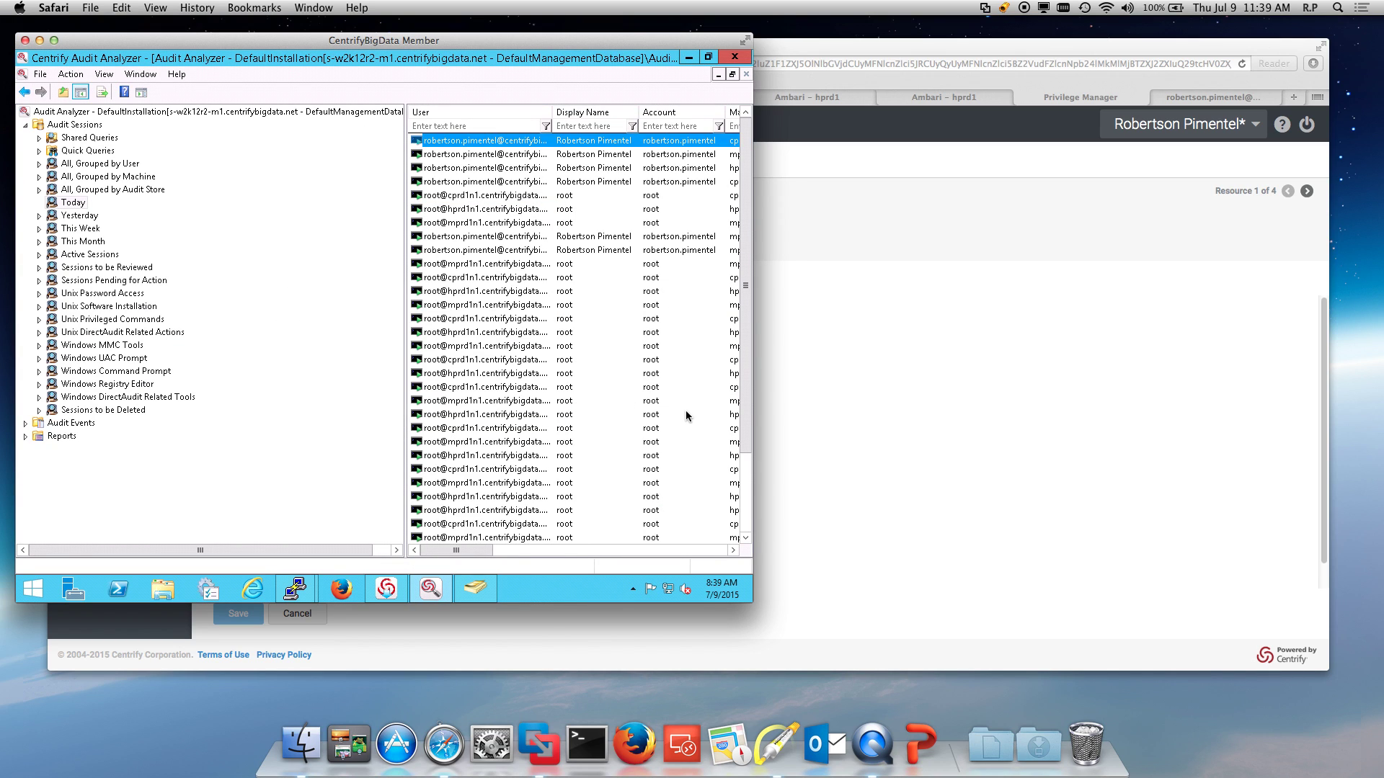
left_click_drag(746, 461, 747, 531)
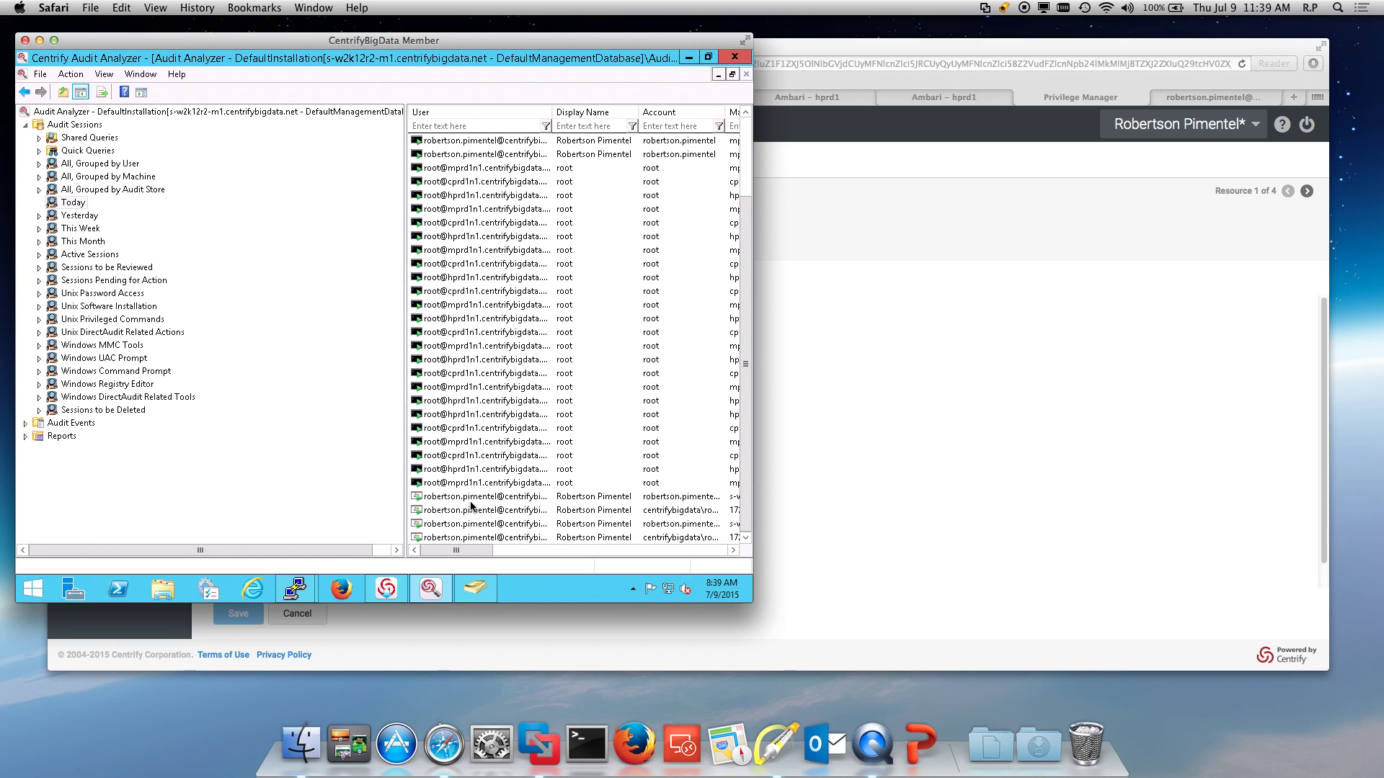
right_click(470, 500)
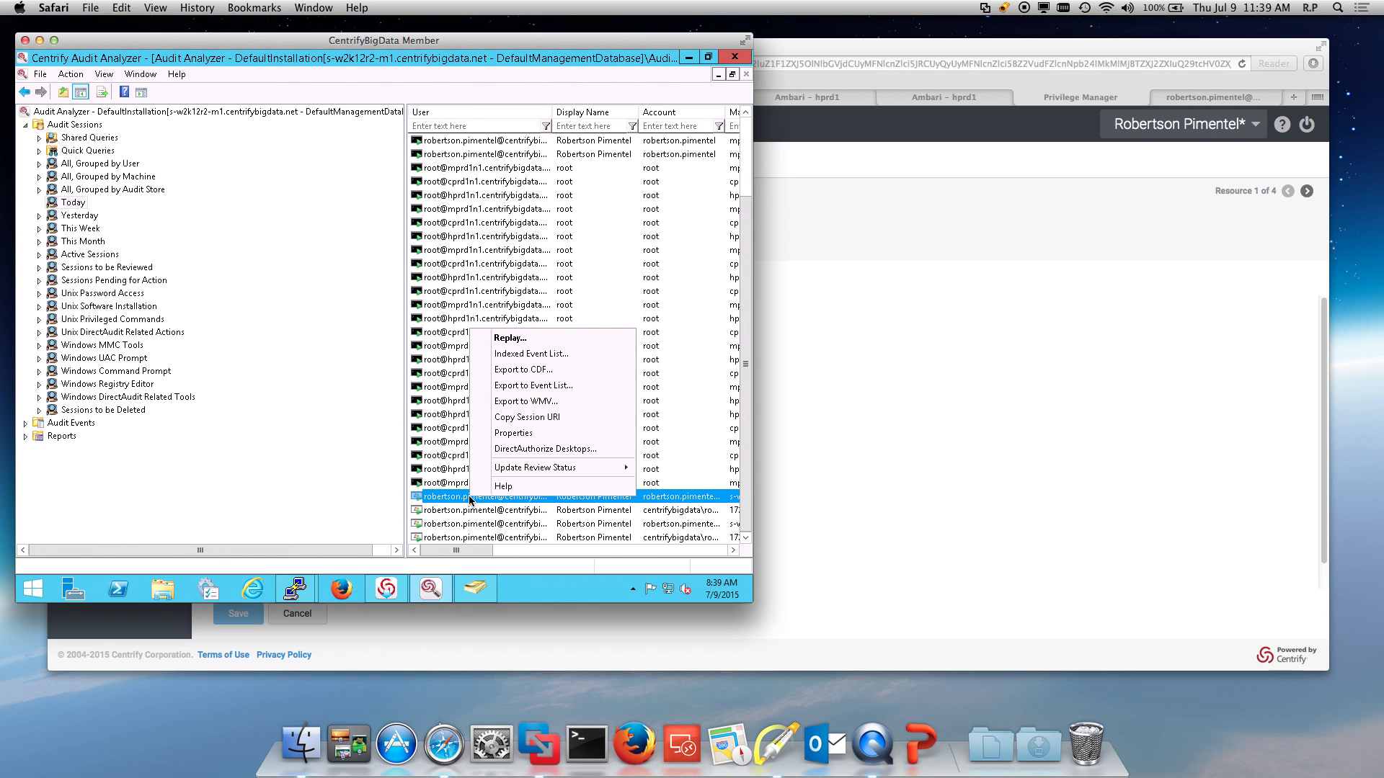
left_click(525, 341)
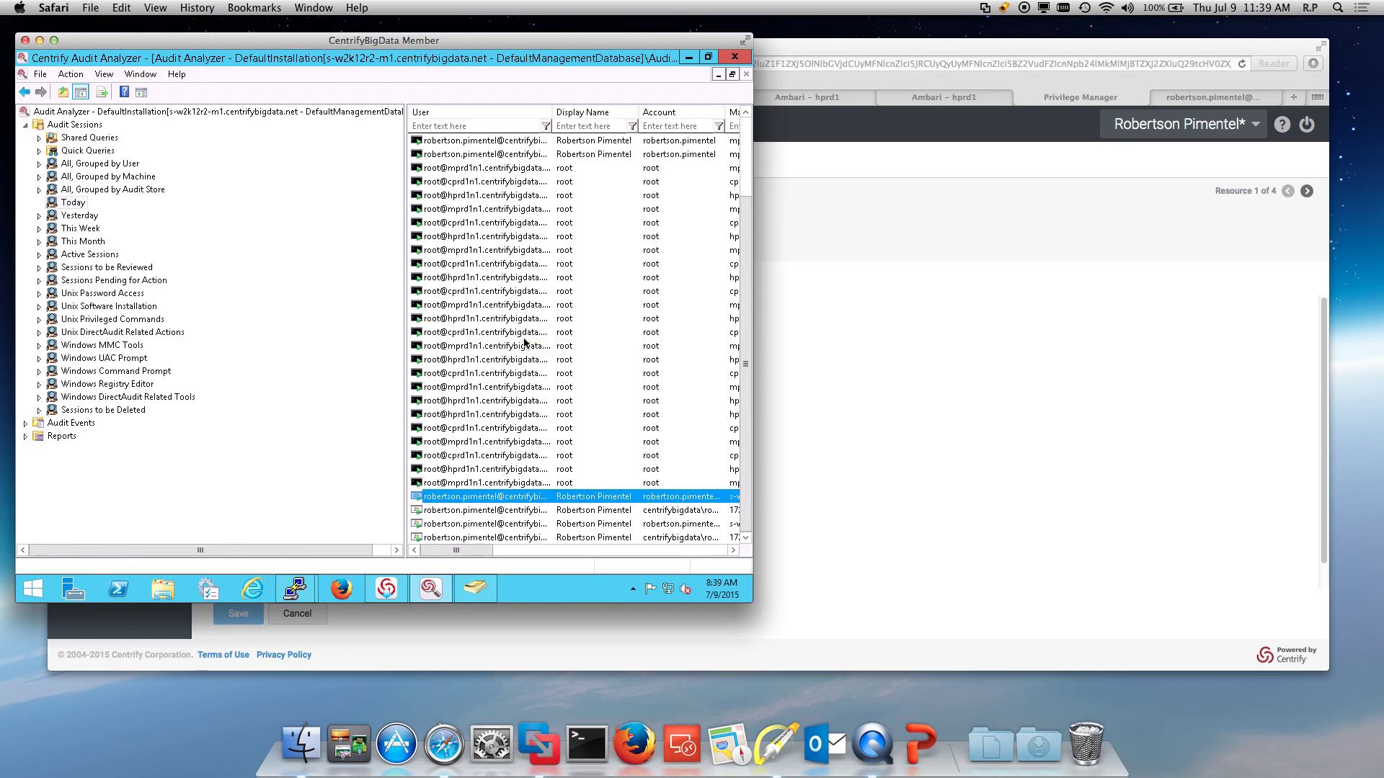